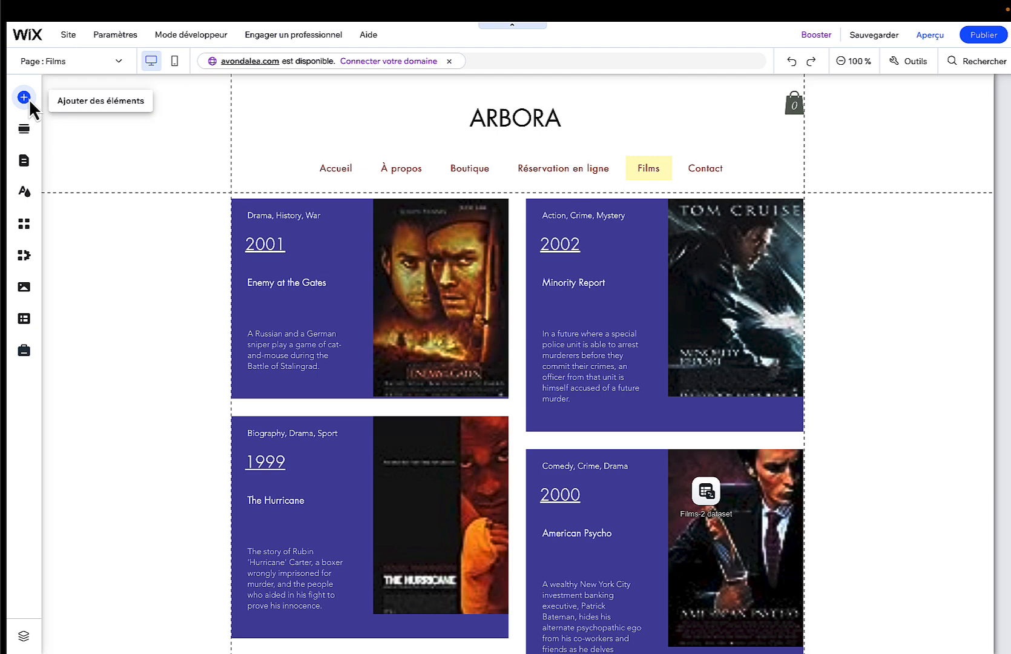
Examine the input elements available to add, including rating, selection tags, rich text, checkbox and dropdown variants.
{"action": "left_click", "coordinate": [29, 101]}
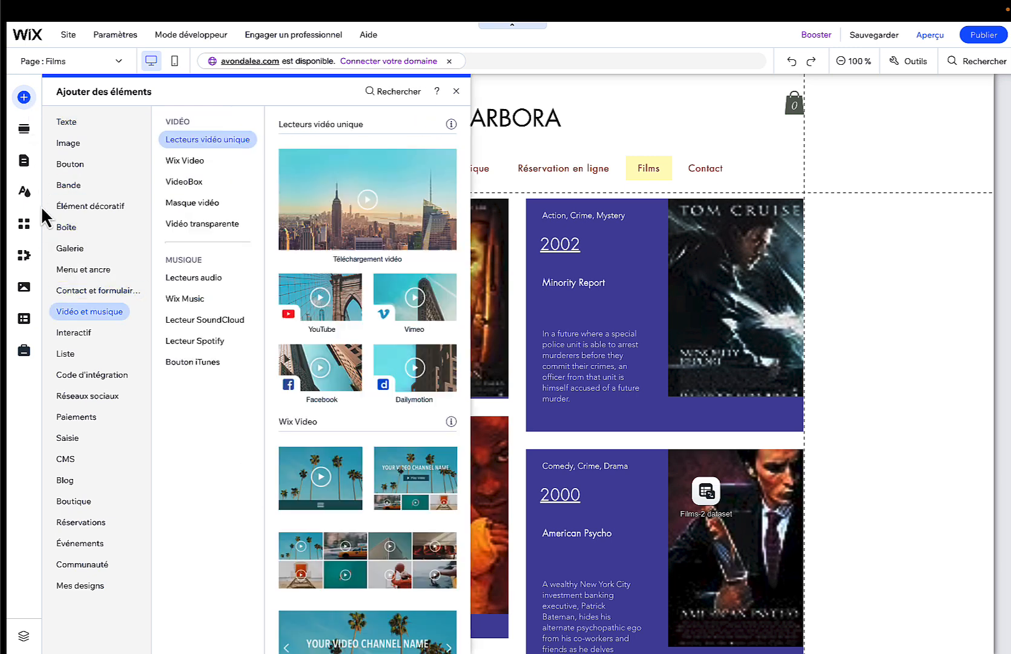
{"action": "mouse_move", "coordinate": [68, 438]}
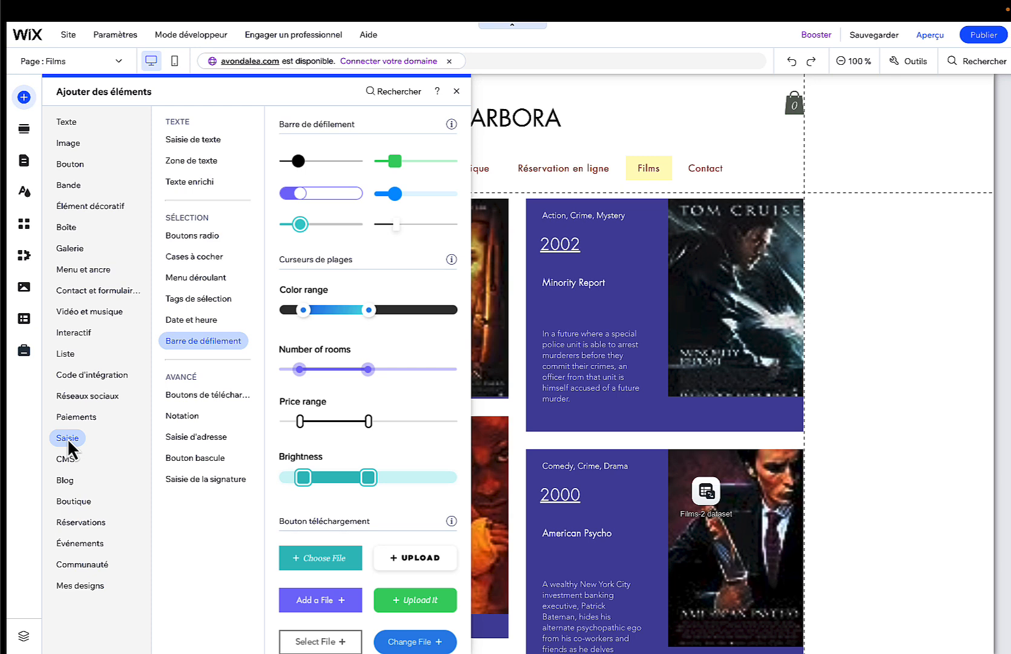
{"action": "left_click", "coordinate": [204, 418]}
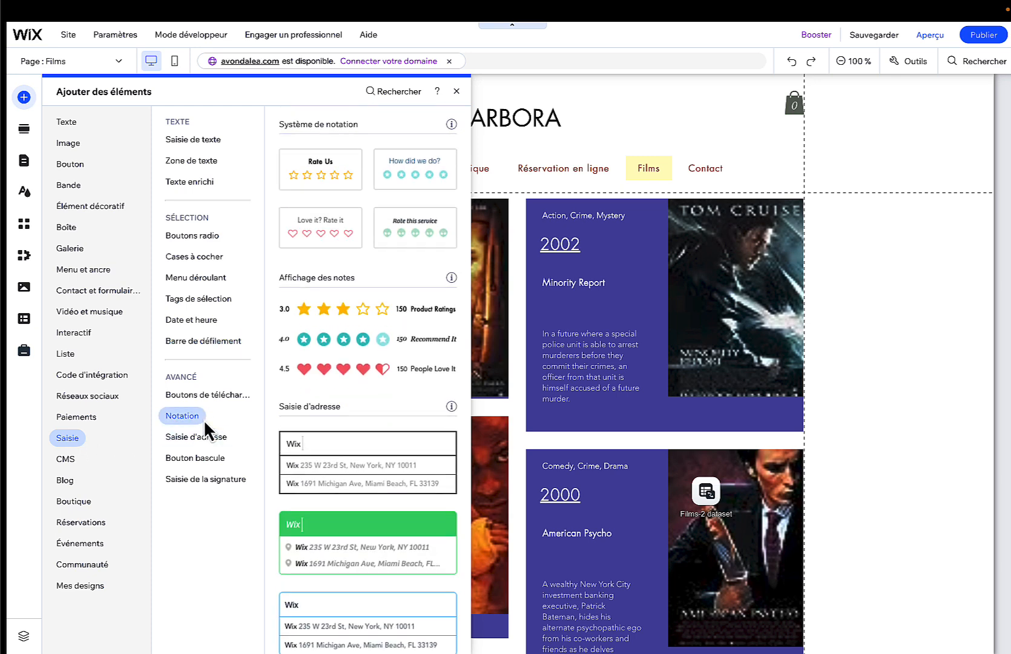
{"action": "left_click", "coordinate": [206, 299]}
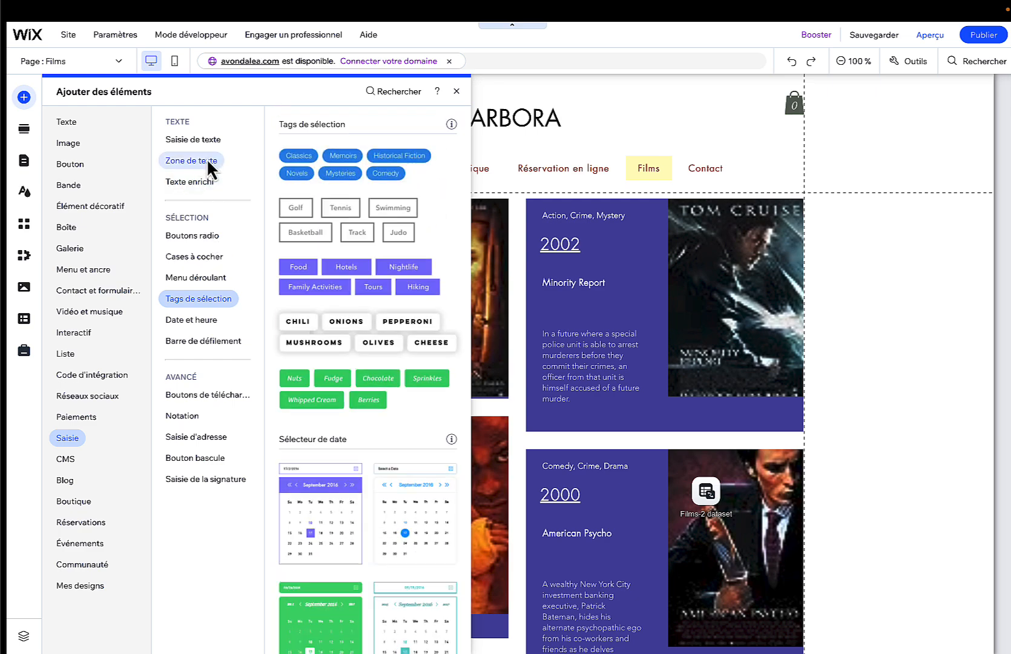
{"action": "left_click", "coordinate": [206, 159]}
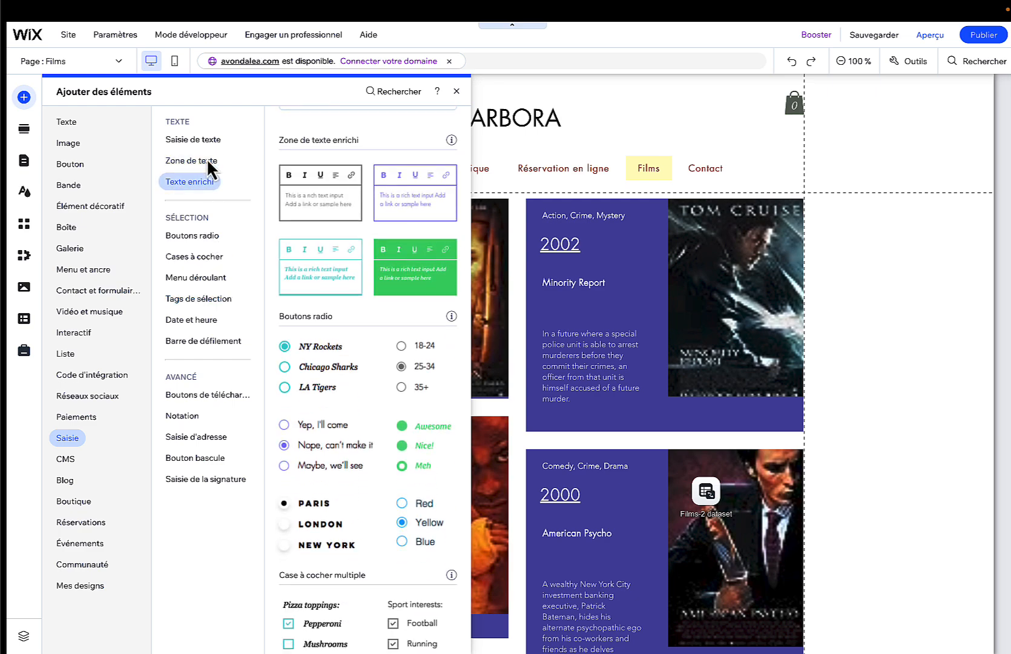
{"action": "left_click", "coordinate": [195, 257]}
{"action": "left_click", "coordinate": [196, 277]}
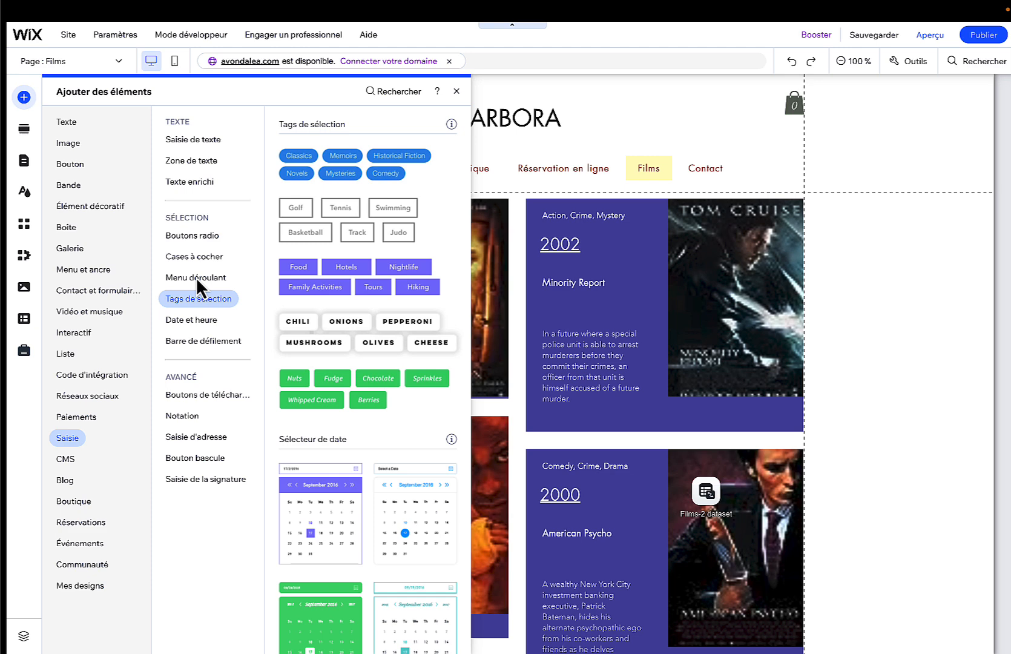
{"action": "left_click", "coordinate": [197, 276]}
{"action": "left_click", "coordinate": [196, 277]}
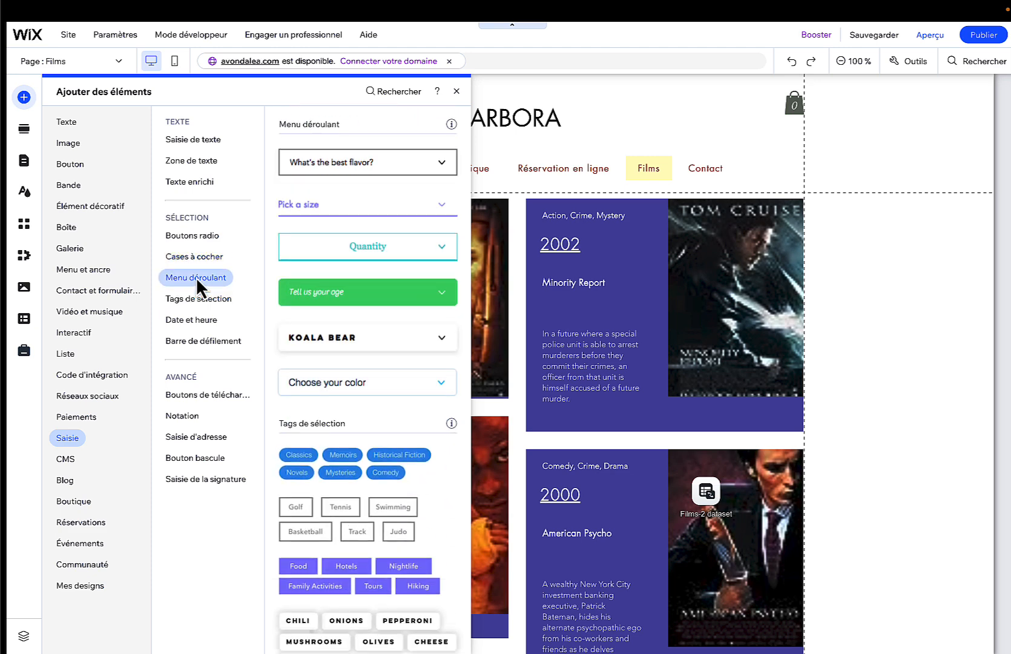
Add the purple selection tags element with Food, Hotels and Nightlife to the Films page.
{"action": "left_click", "coordinate": [211, 388]}
{"action": "scroll", "coordinate": [210, 384], "scroll_direction": "down", "scroll_amount": 5}
{"action": "left_click", "coordinate": [211, 388]}
{"action": "left_click", "coordinate": [201, 306]}
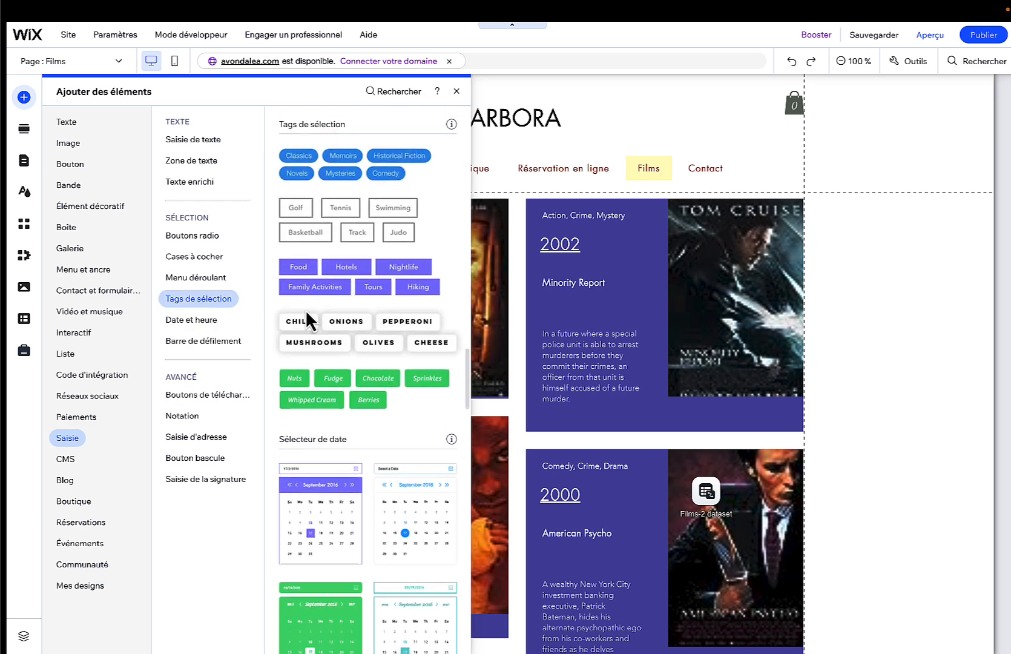
{"action": "left_click", "coordinate": [327, 282]}
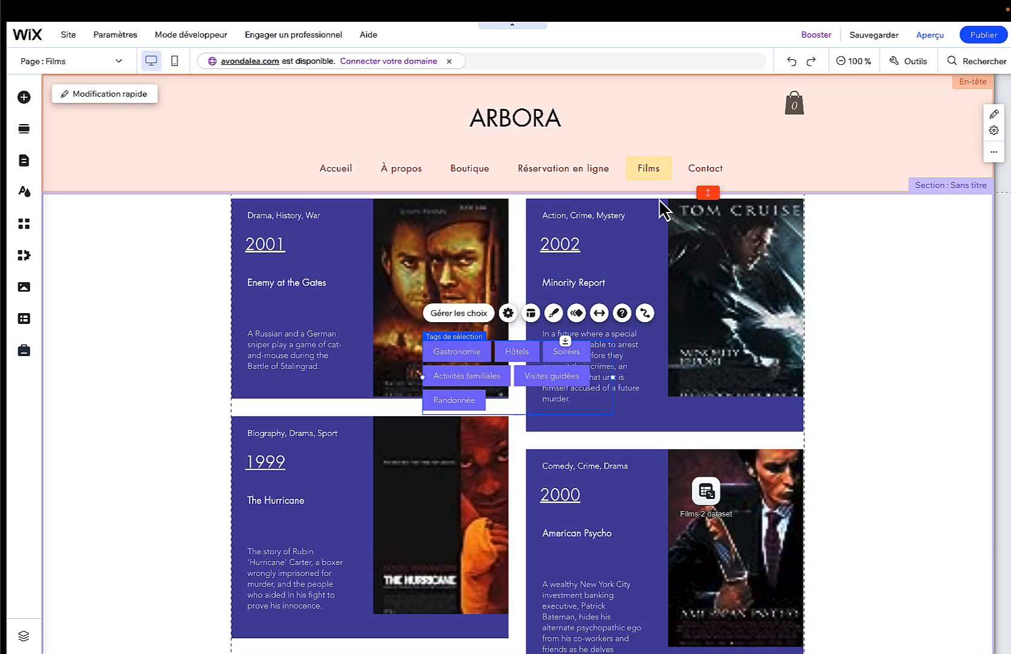
{"action": "left_click", "coordinate": [847, 246]}
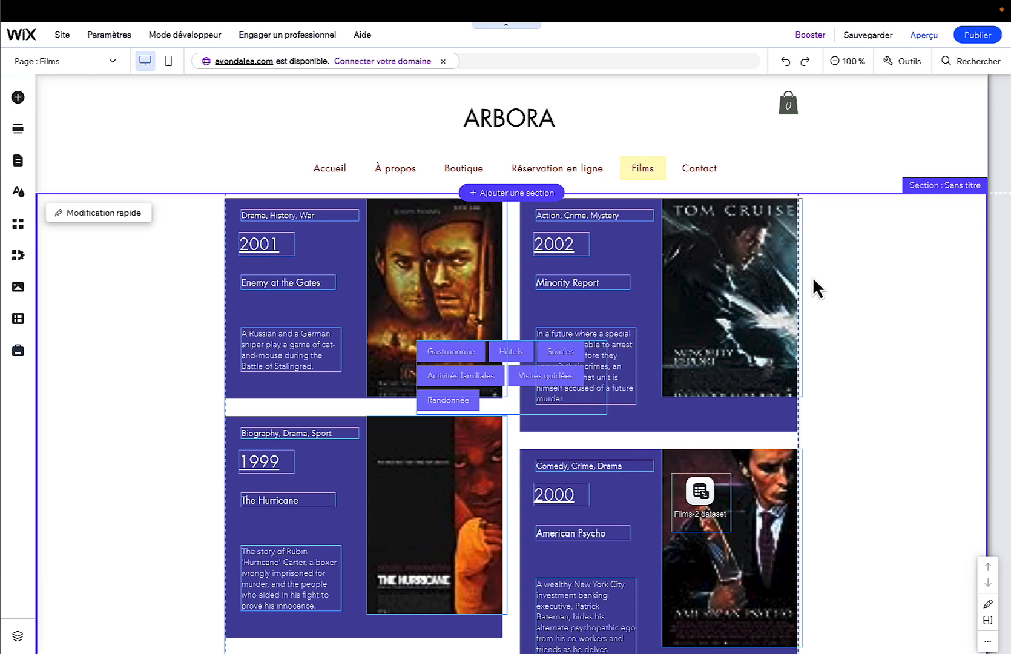
Extend the films section at its lower edge and move the film repeater down to free space above it.
{"action": "scroll", "coordinate": [813, 276], "scroll_direction": "down", "scroll_amount": 8}
{"action": "scroll", "coordinate": [812, 277], "scroll_direction": "down", "scroll_amount": 12}
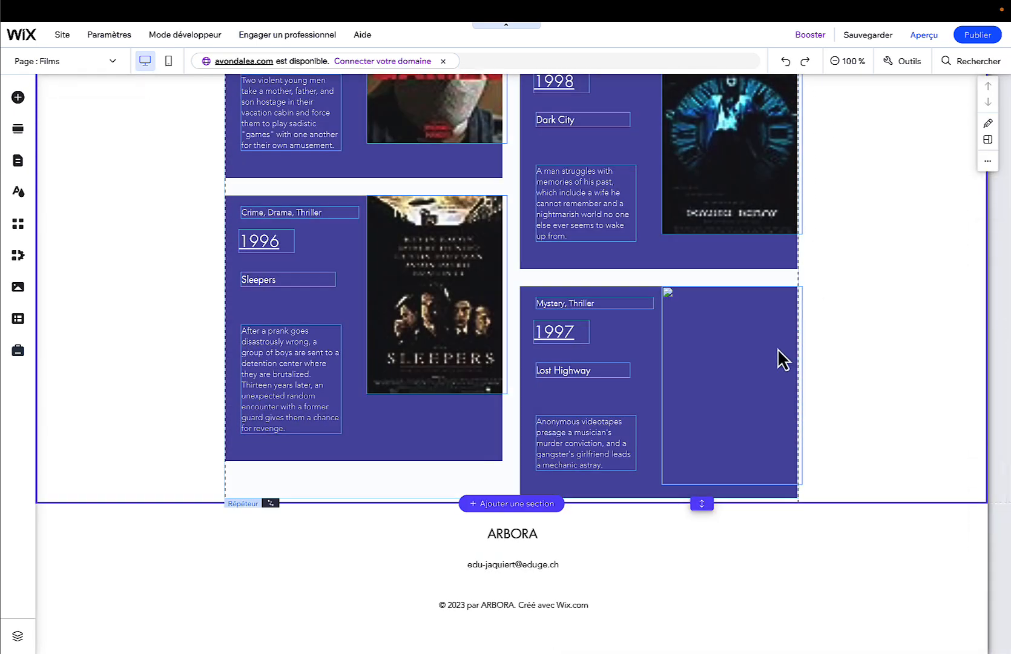
{"action": "left_click_drag", "start_coordinate": [701, 504], "coordinate": [697, 632]}
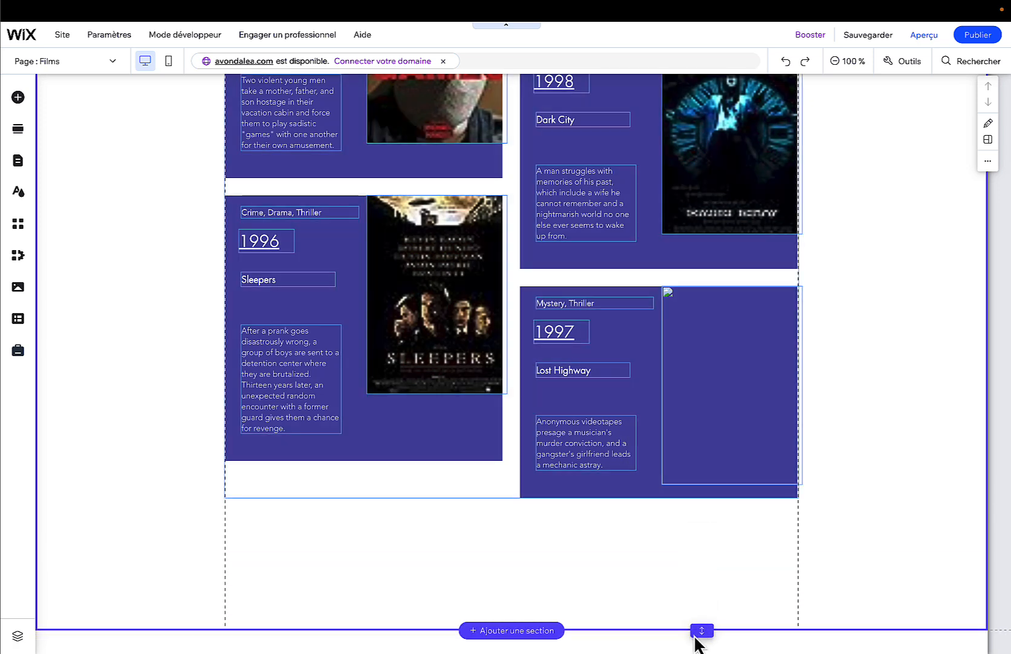
{"action": "left_click_drag", "start_coordinate": [484, 470], "coordinate": [485, 591]}
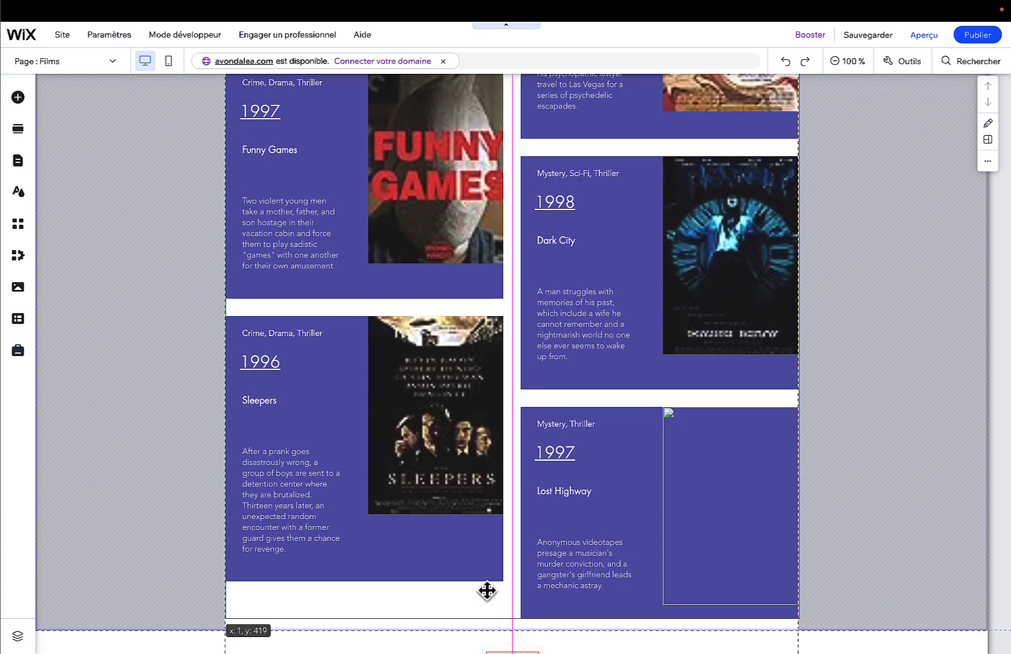
Move the selection tags into the empty space above the repeater, widen them to fit two rows, and centre the element on the page.
{"action": "scroll", "coordinate": [526, 503], "scroll_direction": "up", "scroll_amount": 20}
{"action": "scroll", "coordinate": [524, 495], "scroll_direction": "up", "scroll_amount": 1}
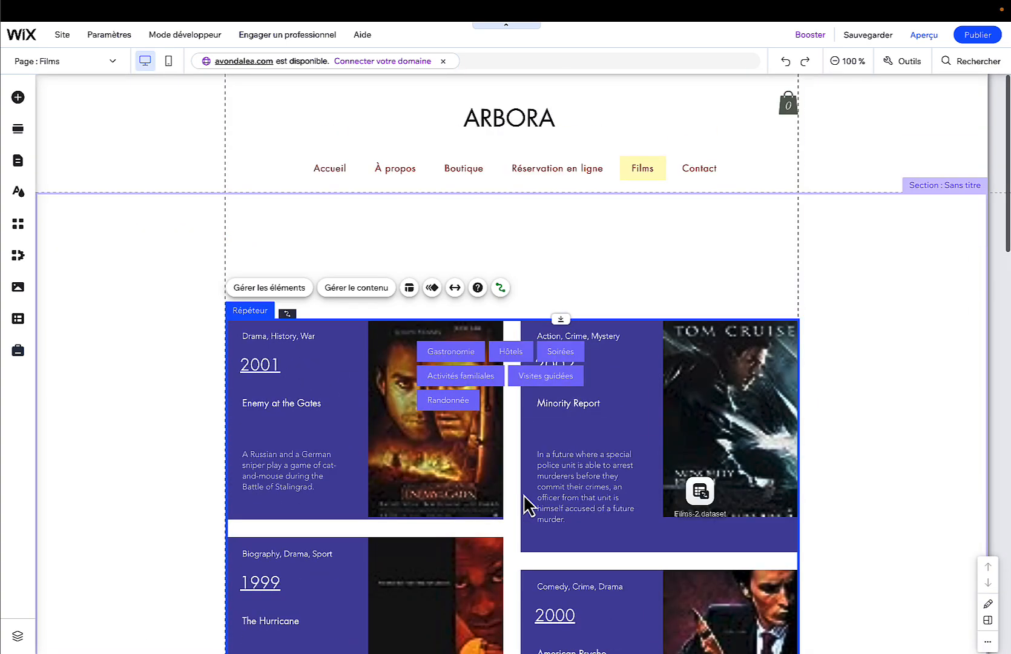
{"action": "left_click", "coordinate": [548, 363]}
{"action": "left_click_drag", "start_coordinate": [547, 359], "coordinate": [553, 243]}
{"action": "left_click_drag", "start_coordinate": [611, 261], "coordinate": [665, 266]}
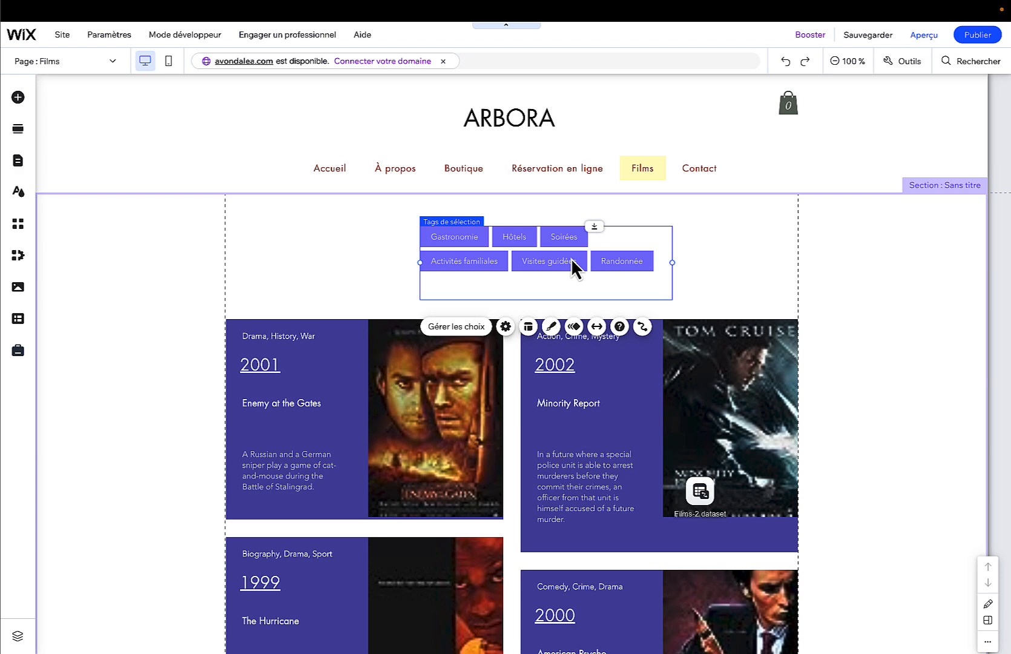
{"action": "left_click_drag", "start_coordinate": [571, 258], "coordinate": [542, 259]}
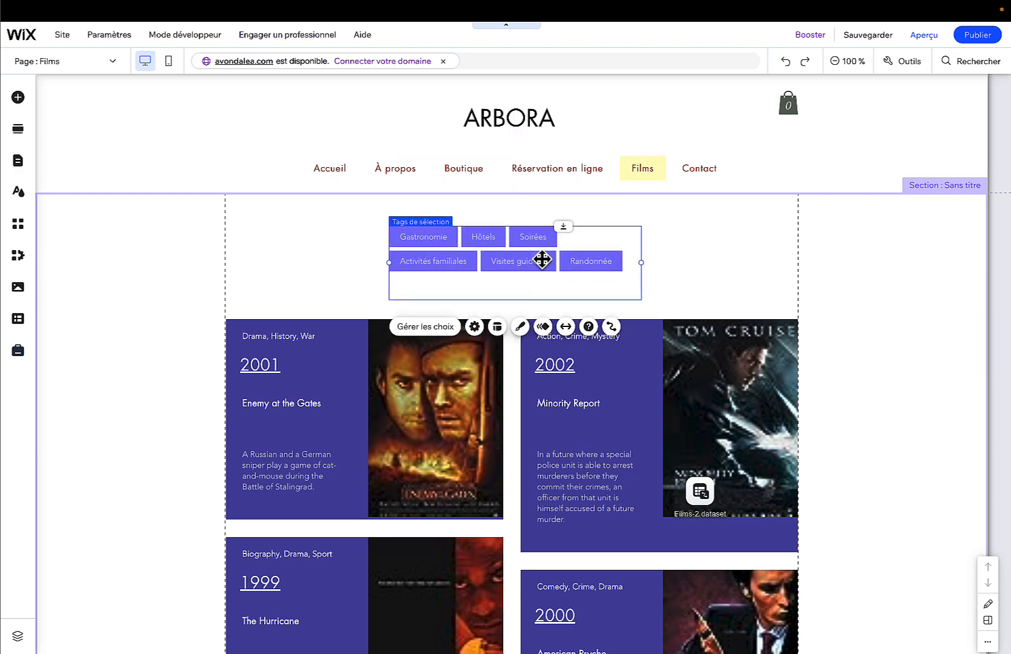
Centre-align the tags within their element and shift the element slightly down between the header and the repeater.
{"action": "left_click", "coordinate": [497, 327]}
{"action": "scroll", "coordinate": [733, 431], "scroll_direction": "down", "scroll_amount": 3}
{"action": "left_click", "coordinate": [711, 404]}
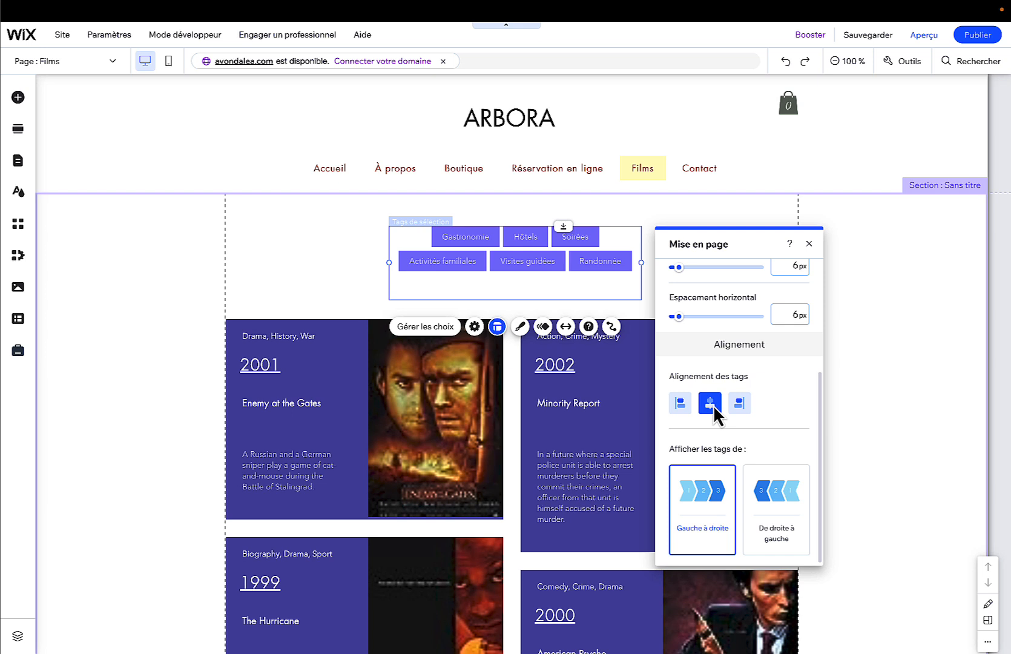
{"action": "left_click", "coordinate": [808, 244]}
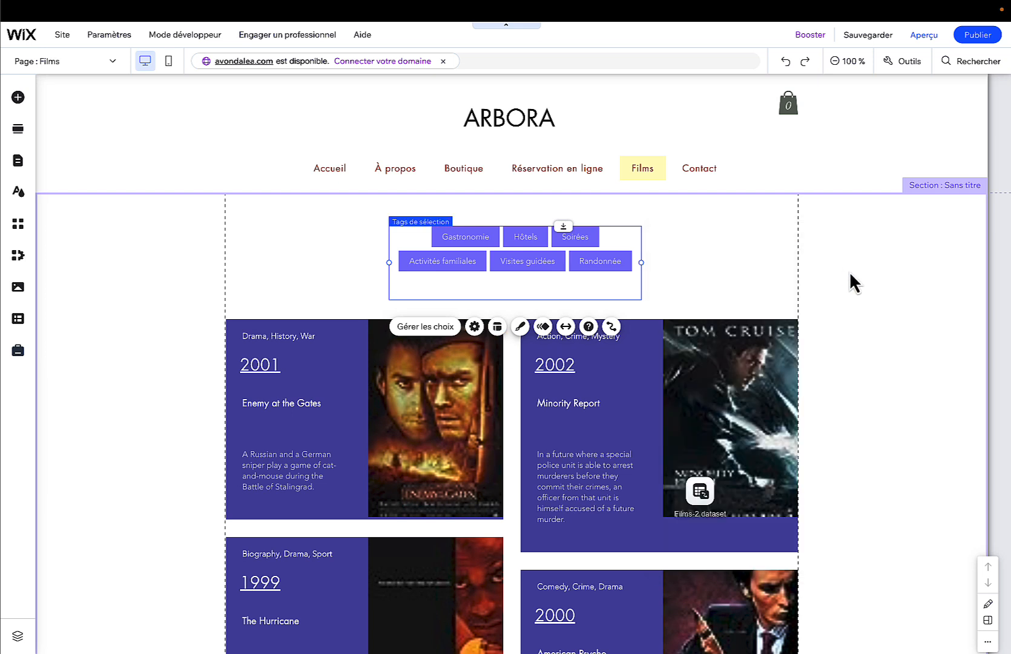
{"action": "left_click", "coordinate": [850, 282]}
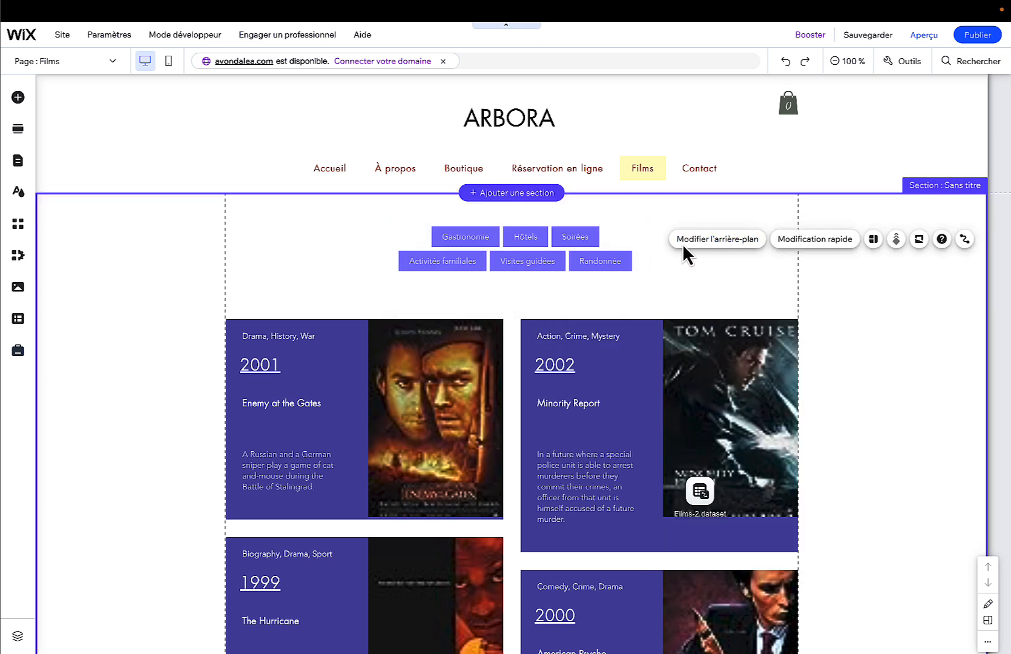
{"action": "mouse_move", "coordinate": [628, 243]}
{"action": "left_mouse_down"}
{"action": "mouse_move", "coordinate": [627, 252]}
{"action": "mouse_move", "coordinate": [628, 244]}
{"action": "left_mouse_up"}
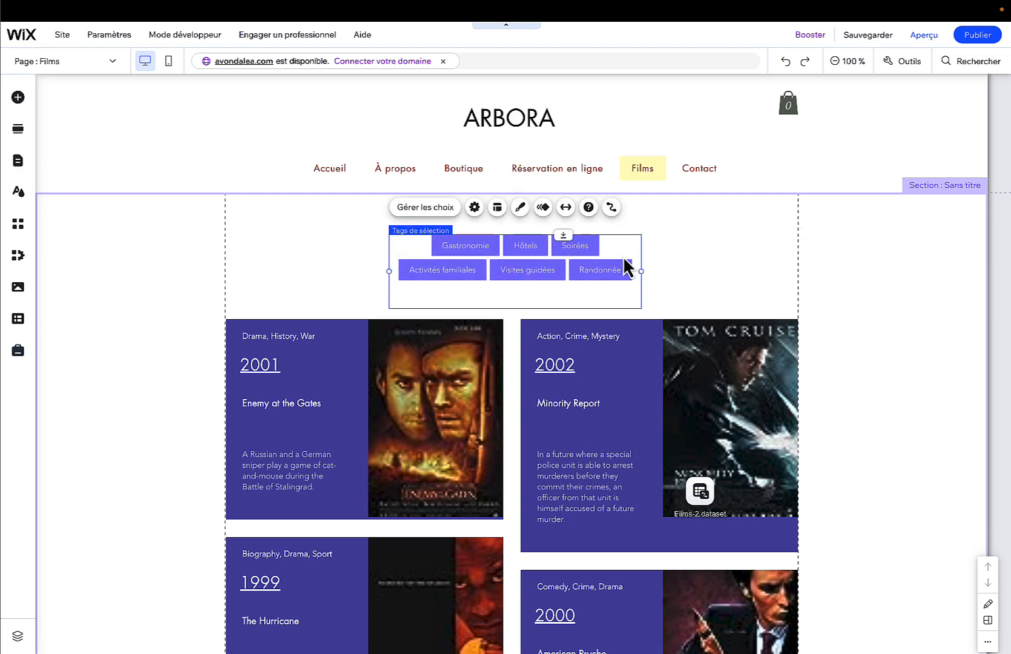
Connect the selection tags for content filtering to the Films-2 dataset.
{"action": "left_click", "coordinate": [612, 208]}
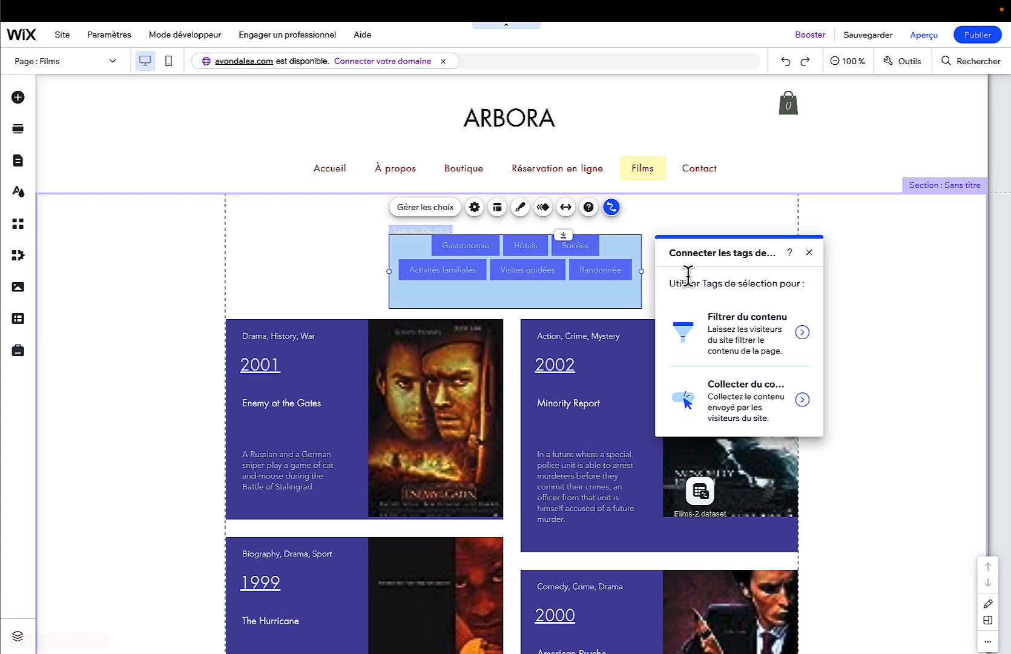
{"action": "left_click", "coordinate": [766, 339]}
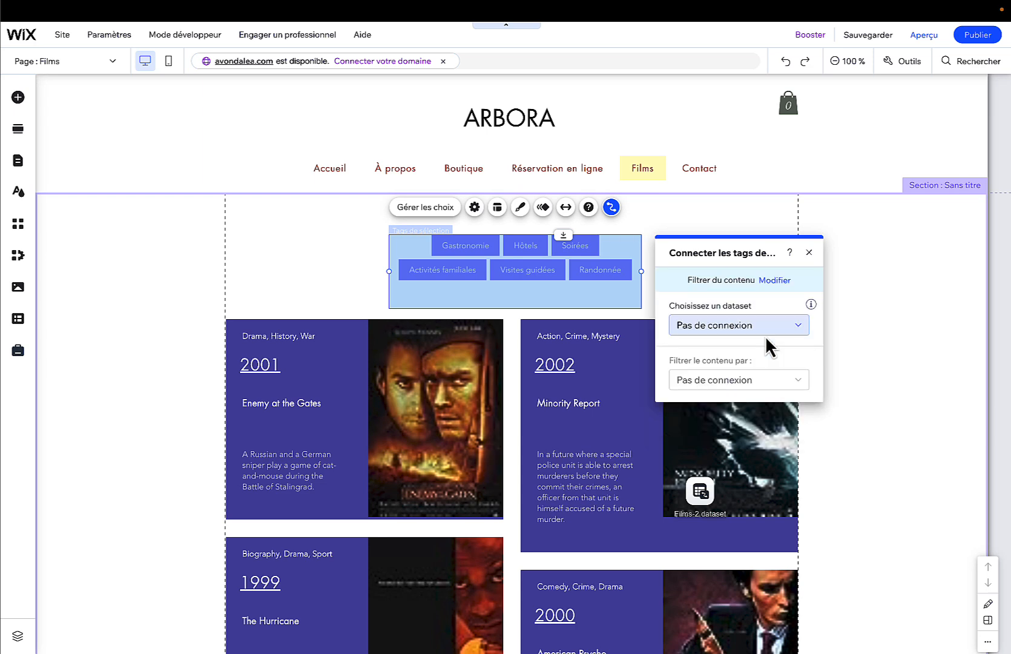
{"action": "left_click", "coordinate": [764, 331]}
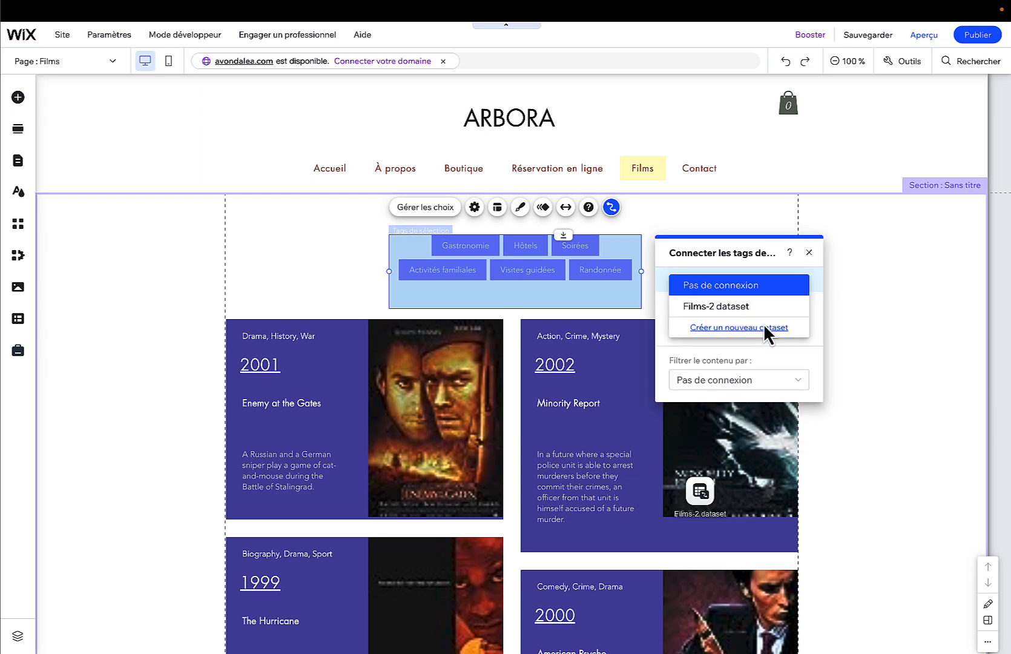
{"action": "key", "text": "Down"}
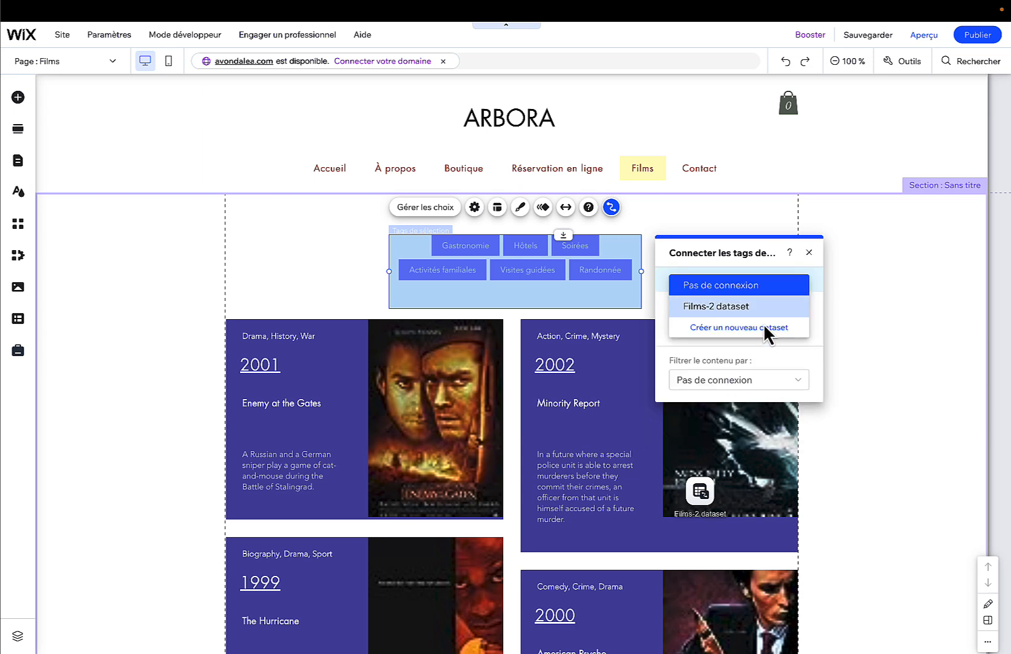
{"action": "left_click", "coordinate": [738, 306]}
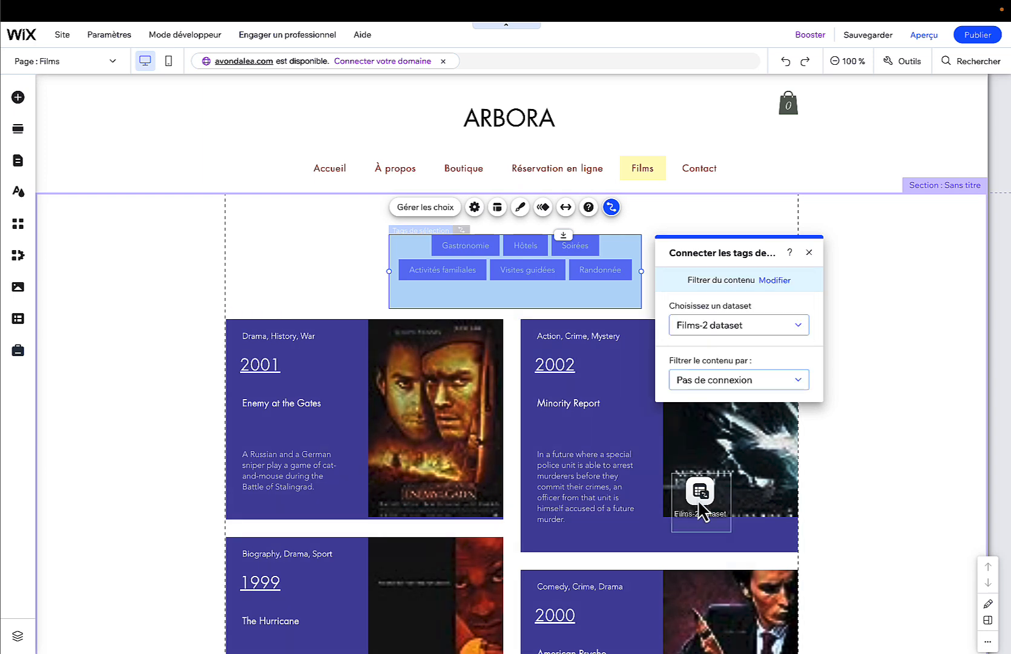
Move the Films-2 dataset icon into the empty space beside the selection tags, above the repeater.
{"action": "left_click_drag", "start_coordinate": [697, 499], "coordinate": [708, 257]}
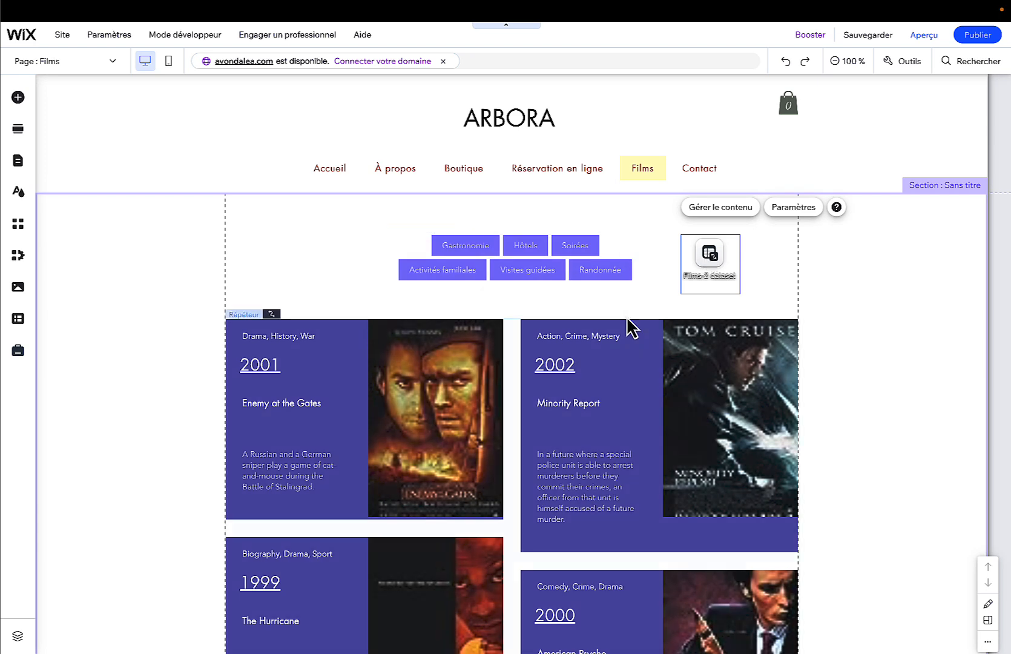
{"action": "left_click", "coordinate": [636, 406]}
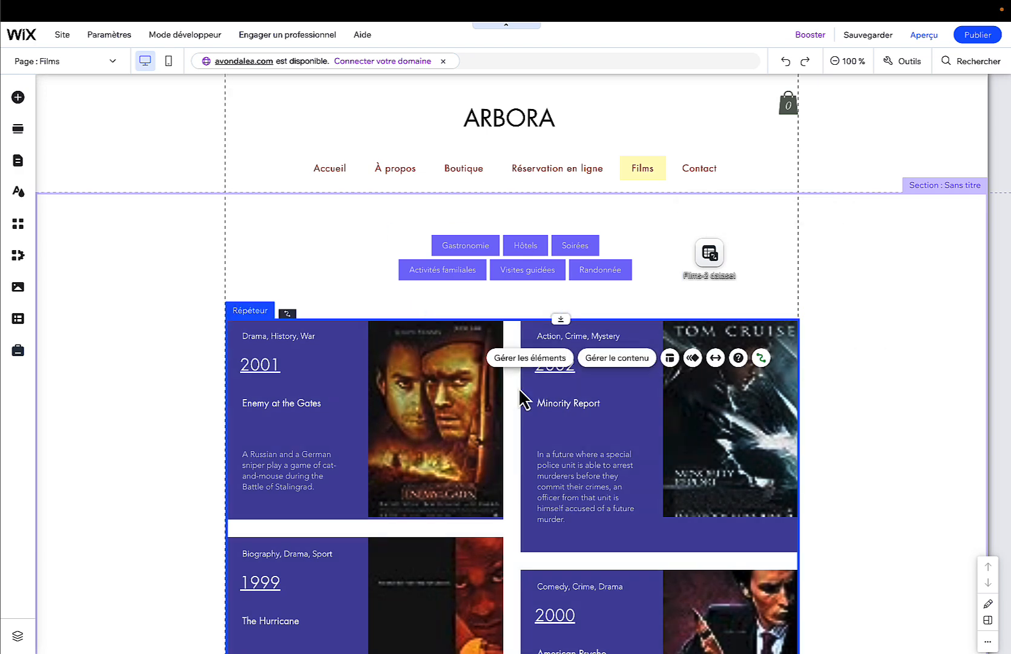
{"action": "left_click", "coordinate": [710, 257]}
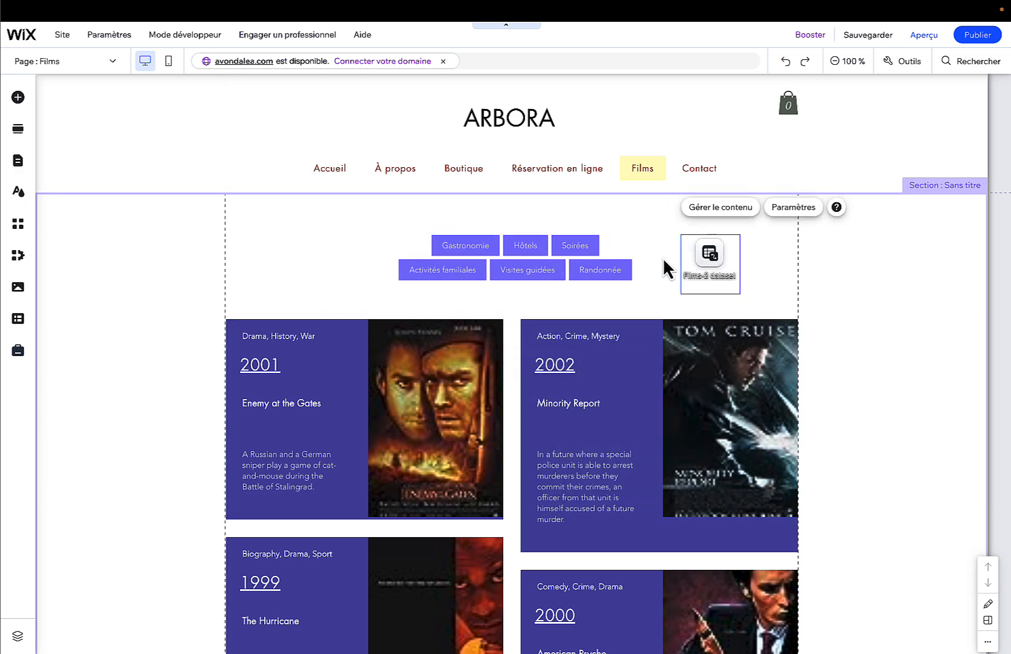
Set the selection tags' connection to filter the content by the Genre (Texte) field.
{"action": "left_click", "coordinate": [585, 265]}
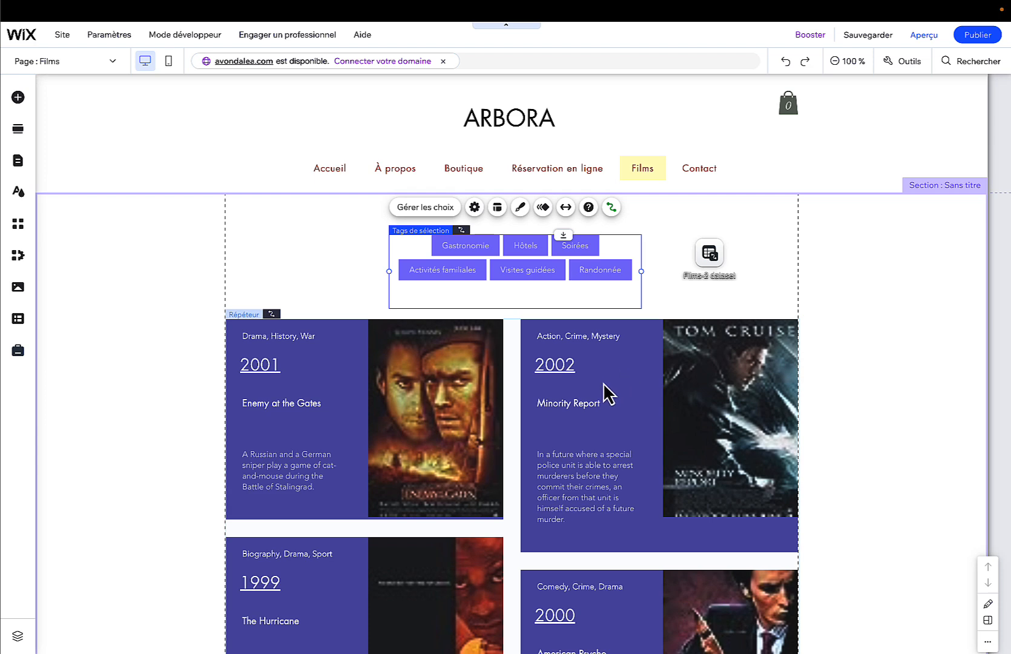
{"action": "left_click", "coordinate": [614, 209]}
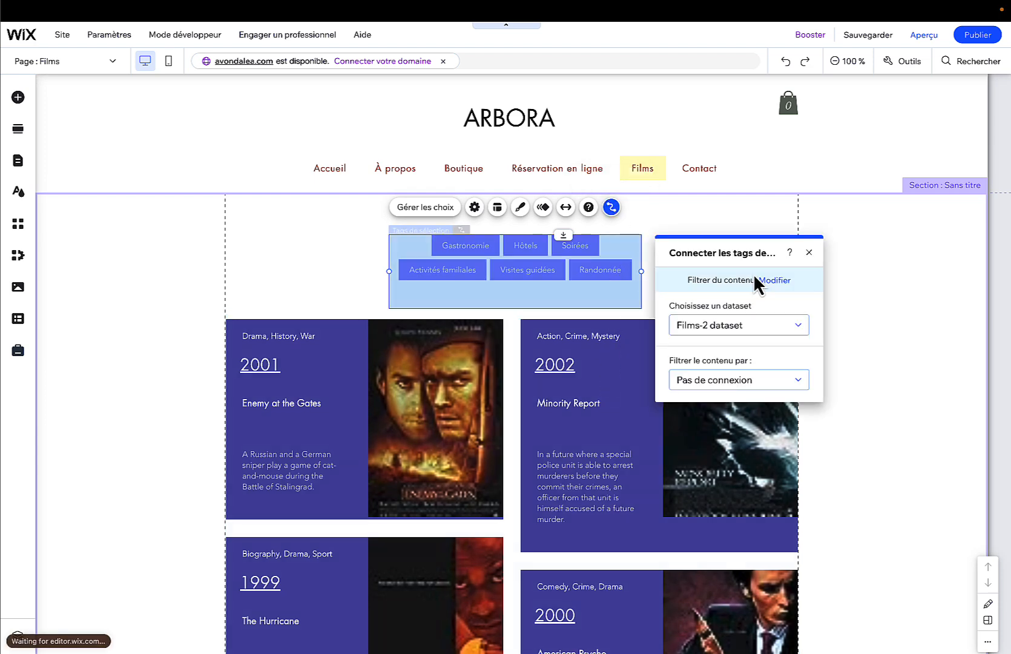
{"action": "left_click", "coordinate": [736, 380]}
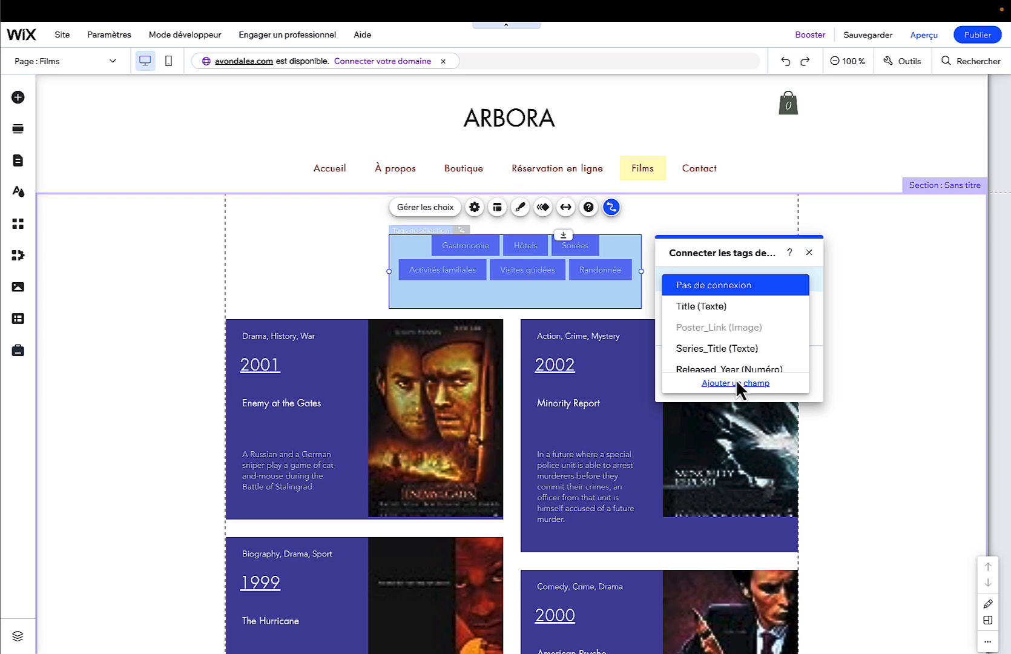
{"action": "key", "text": "Down"}
{"action": "key", "text": "Down"}
{"action": "key", "text": "Down"}
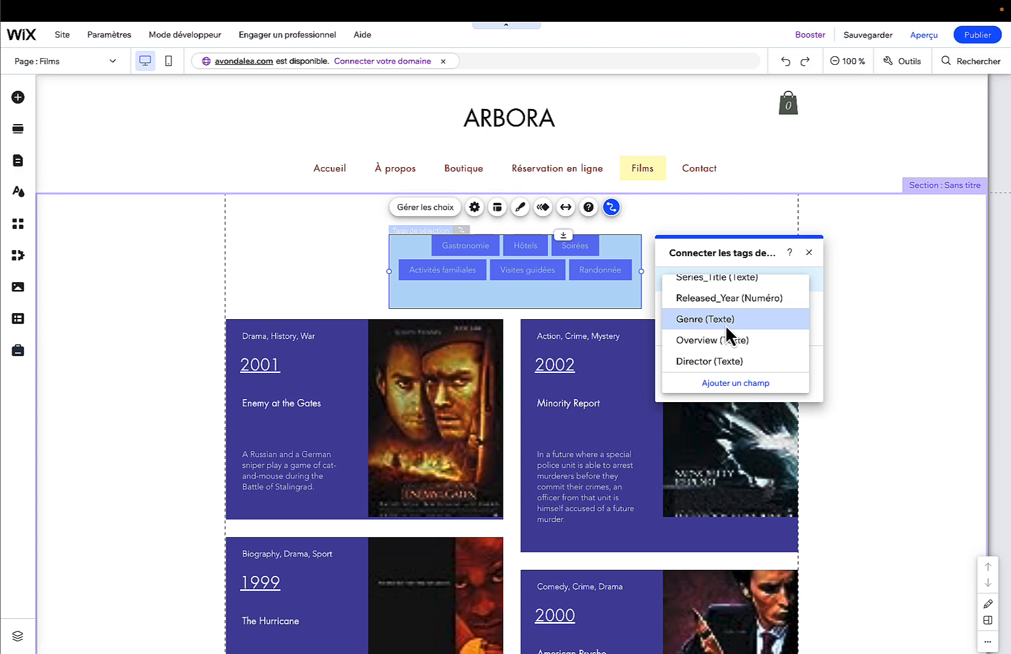
{"action": "scroll", "coordinate": [725, 325], "scroll_direction": "down", "scroll_amount": 2}
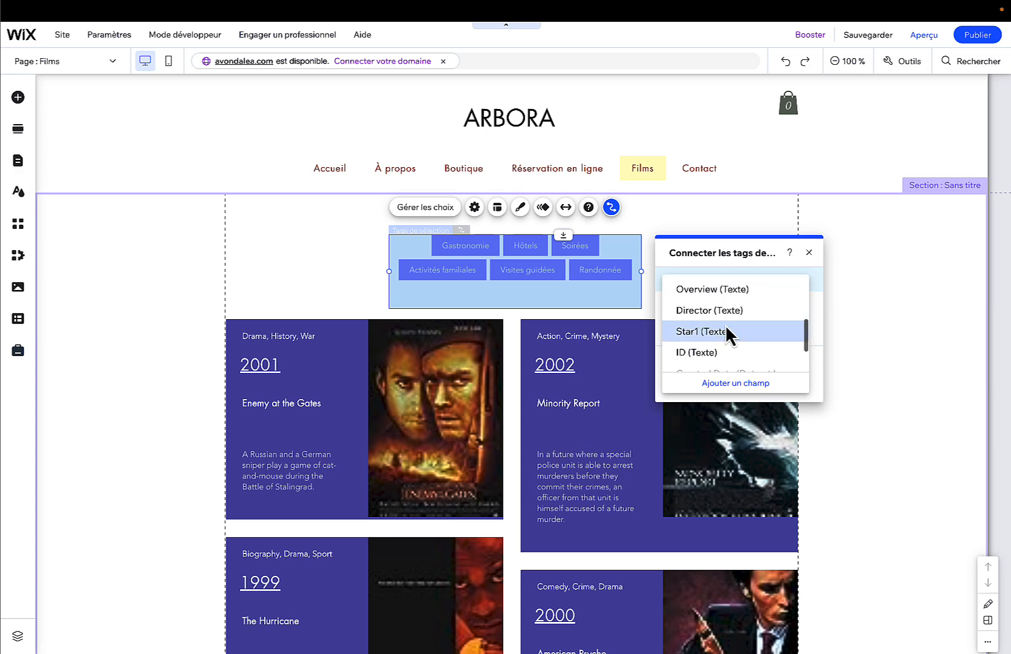
{"action": "scroll", "coordinate": [725, 325], "scroll_direction": "down", "scroll_amount": 1}
{"action": "scroll", "coordinate": [725, 324], "scroll_direction": "up", "scroll_amount": 3}
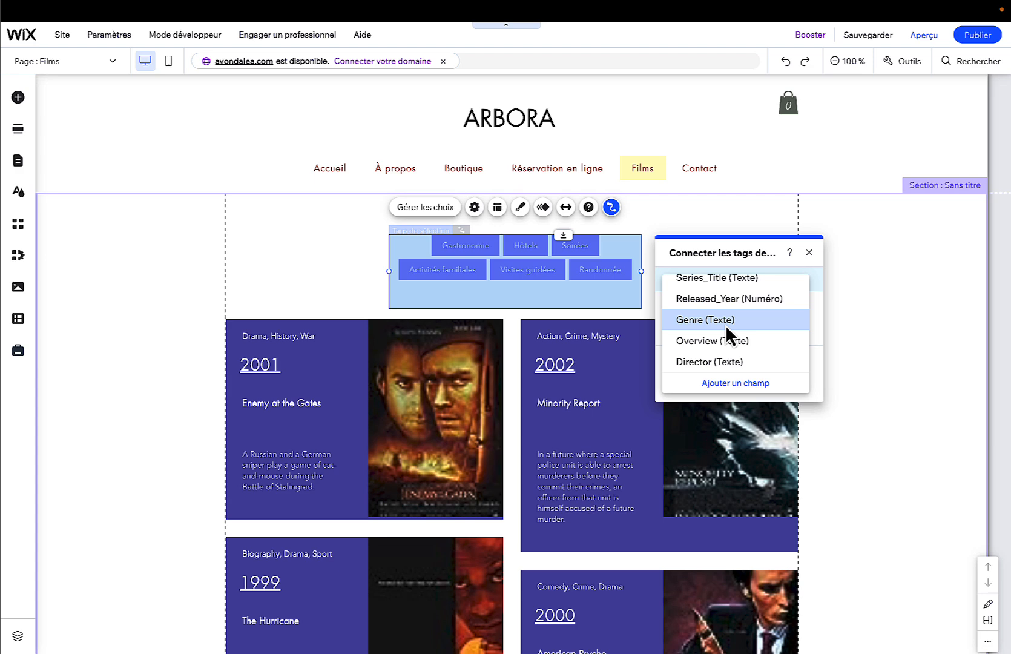
{"action": "left_click", "coordinate": [708, 320]}
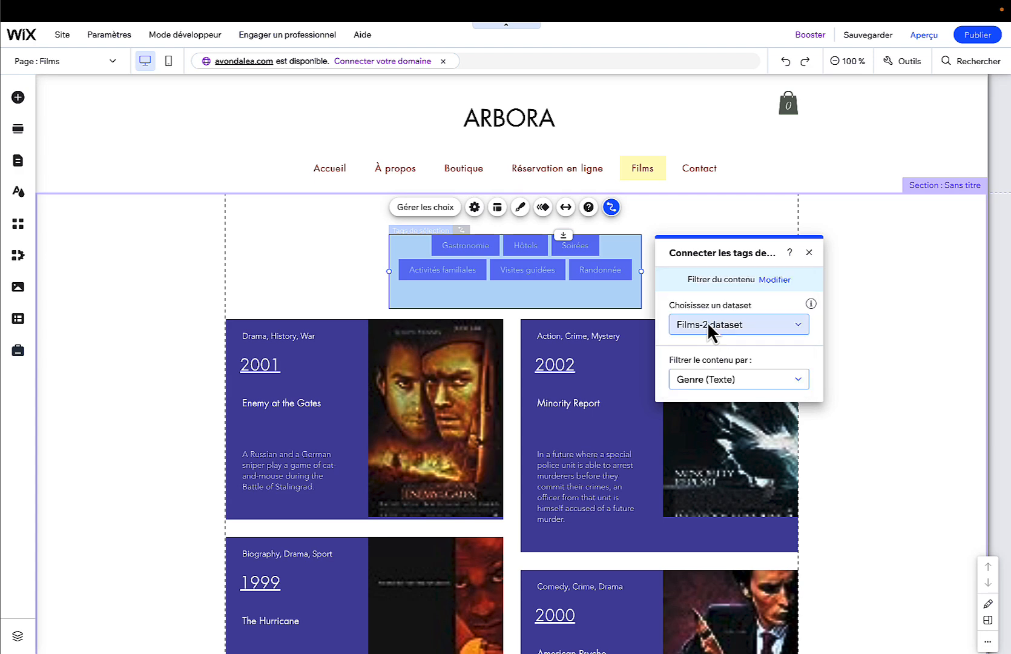
Close the tags' connection settings and look through the genre tags generated from the dataset, down to the film repeater.
{"action": "left_click", "coordinate": [883, 321]}
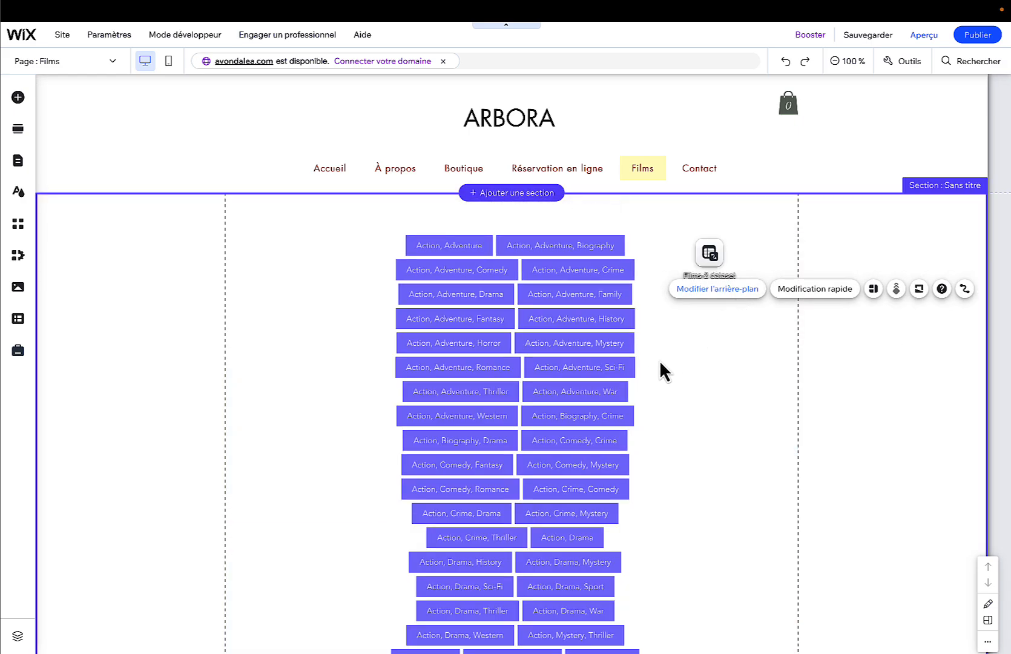
{"action": "scroll", "coordinate": [651, 366], "scroll_direction": "down", "scroll_amount": 8}
{"action": "scroll", "coordinate": [650, 366], "scroll_direction": "down", "scroll_amount": 15}
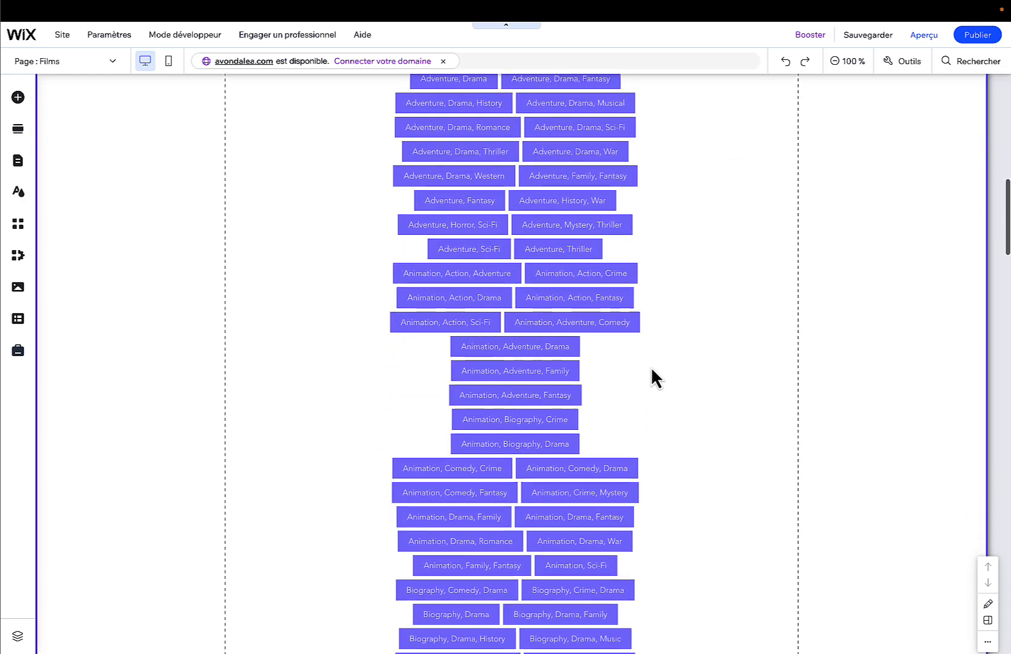
{"action": "scroll", "coordinate": [651, 366], "scroll_direction": "down", "scroll_amount": 15}
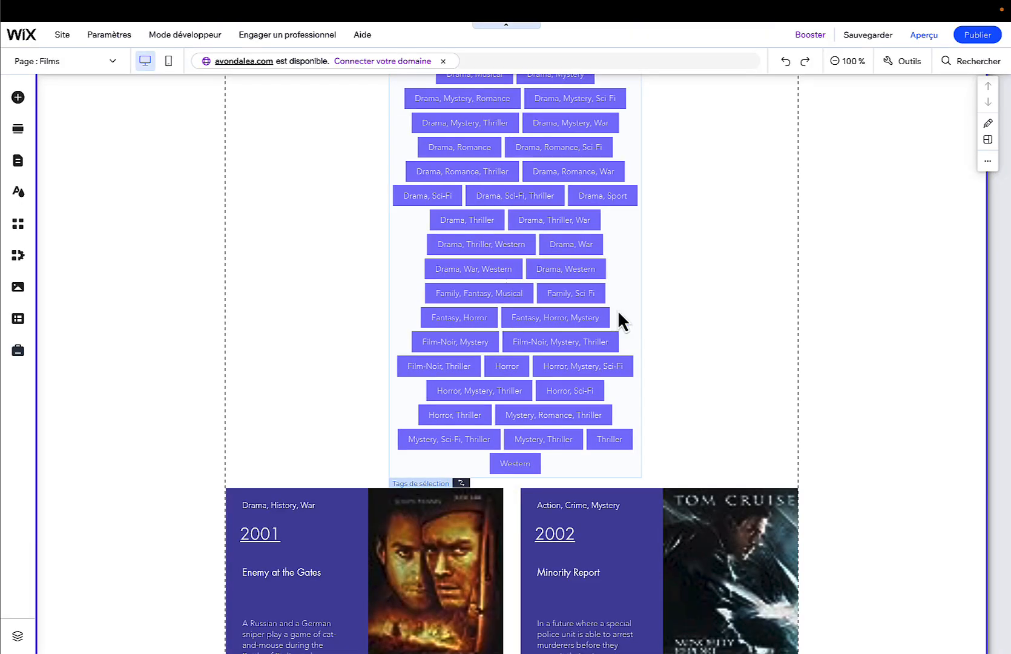
{"action": "scroll", "coordinate": [617, 315], "scroll_direction": "up", "scroll_amount": 5}
{"action": "scroll", "coordinate": [617, 312], "scroll_direction": "up", "scroll_amount": 20}
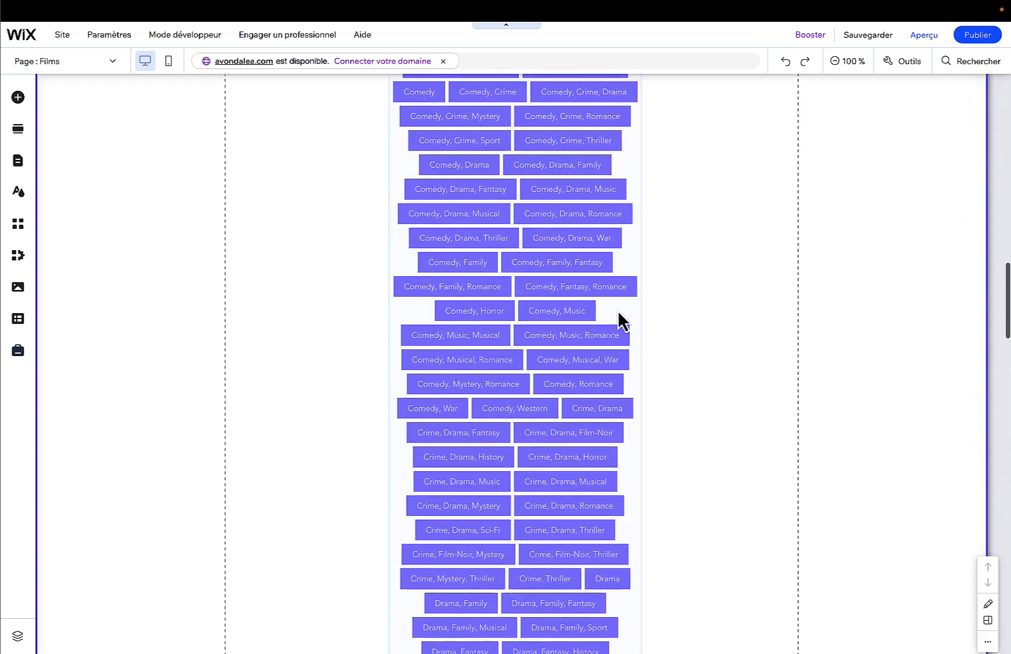
{"action": "scroll", "coordinate": [619, 321], "scroll_direction": "up", "scroll_amount": 10}
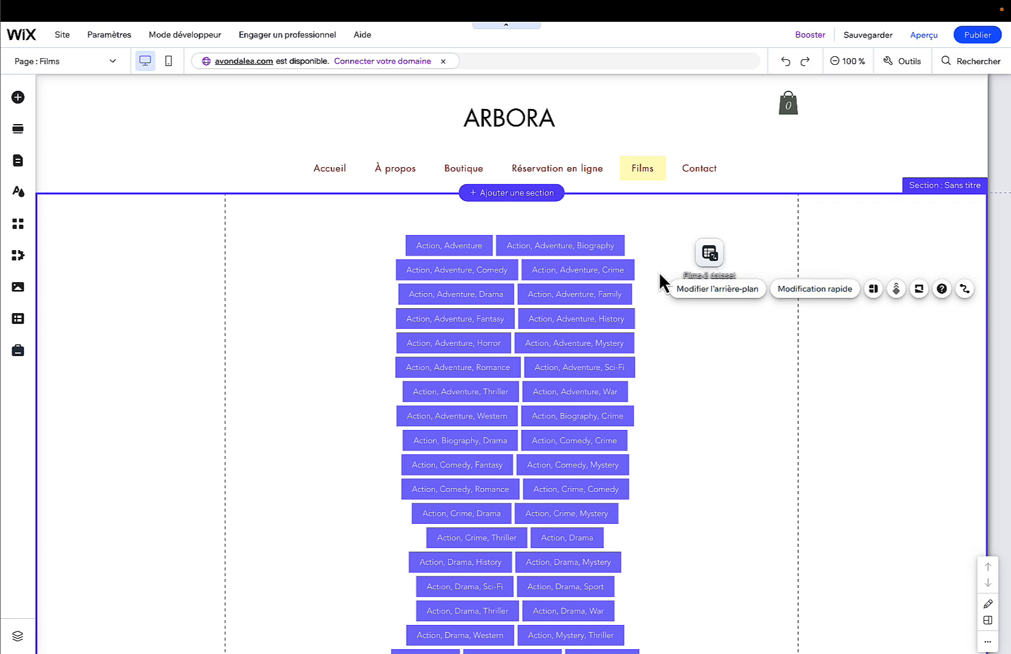
Set the selection tags' connection to filter the content by the Released_Year field instead of Genre.
{"action": "left_click", "coordinate": [565, 291]}
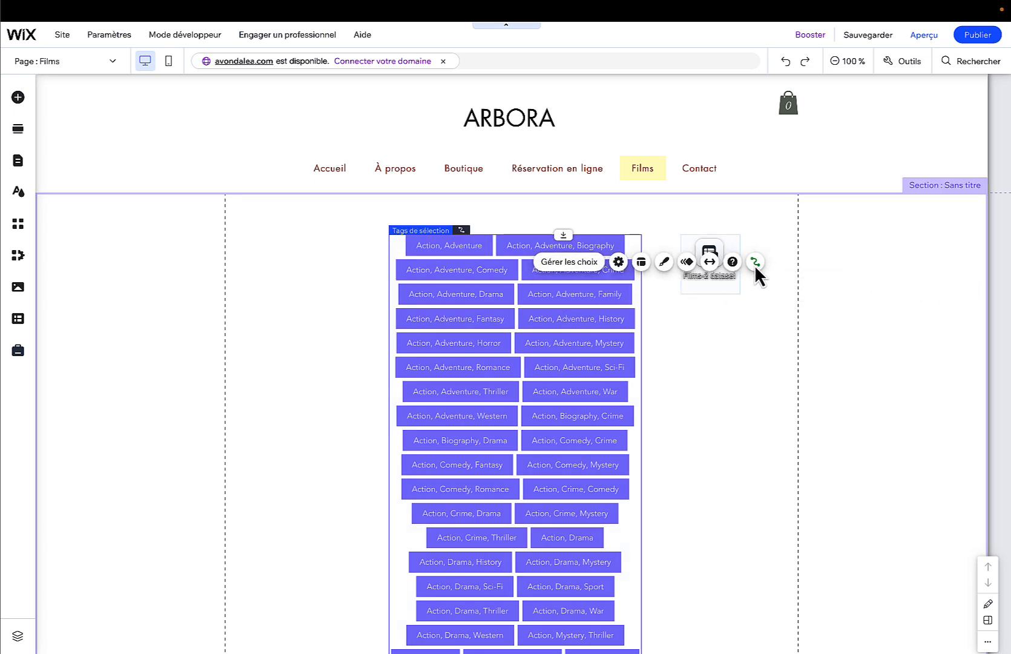
{"action": "left_click", "coordinate": [755, 263]}
{"action": "scroll", "coordinate": [754, 359], "scroll_direction": "down", "scroll_amount": 3}
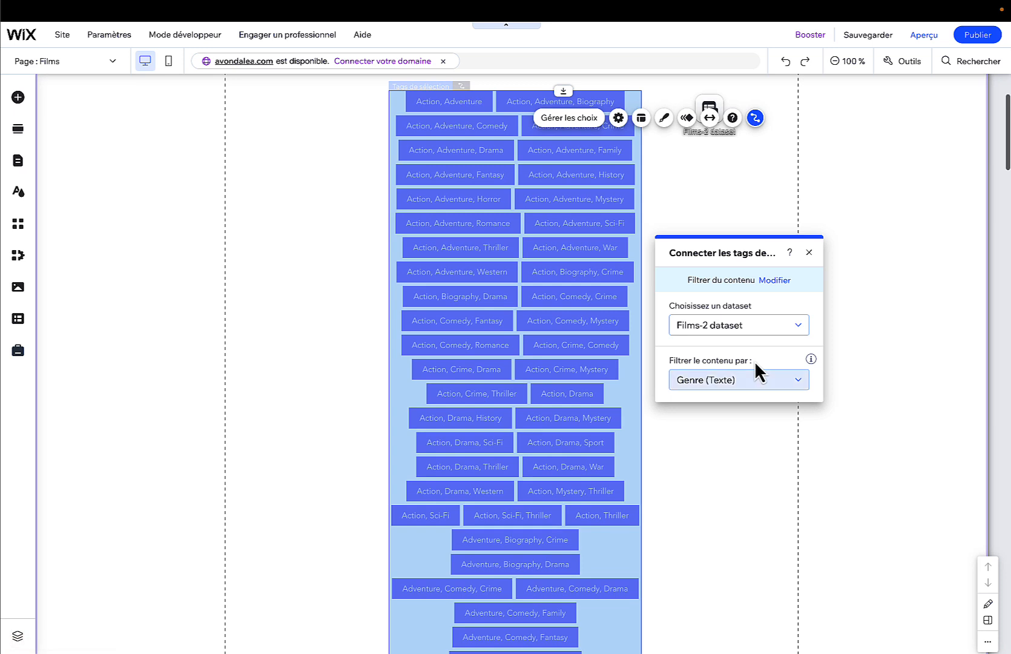
{"action": "left_click", "coordinate": [741, 378]}
{"action": "scroll", "coordinate": [712, 341], "scroll_direction": "down", "scroll_amount": 2}
{"action": "scroll", "coordinate": [713, 341], "scroll_direction": "down", "scroll_amount": 1}
{"action": "scroll", "coordinate": [712, 341], "scroll_direction": "up", "scroll_amount": 4}
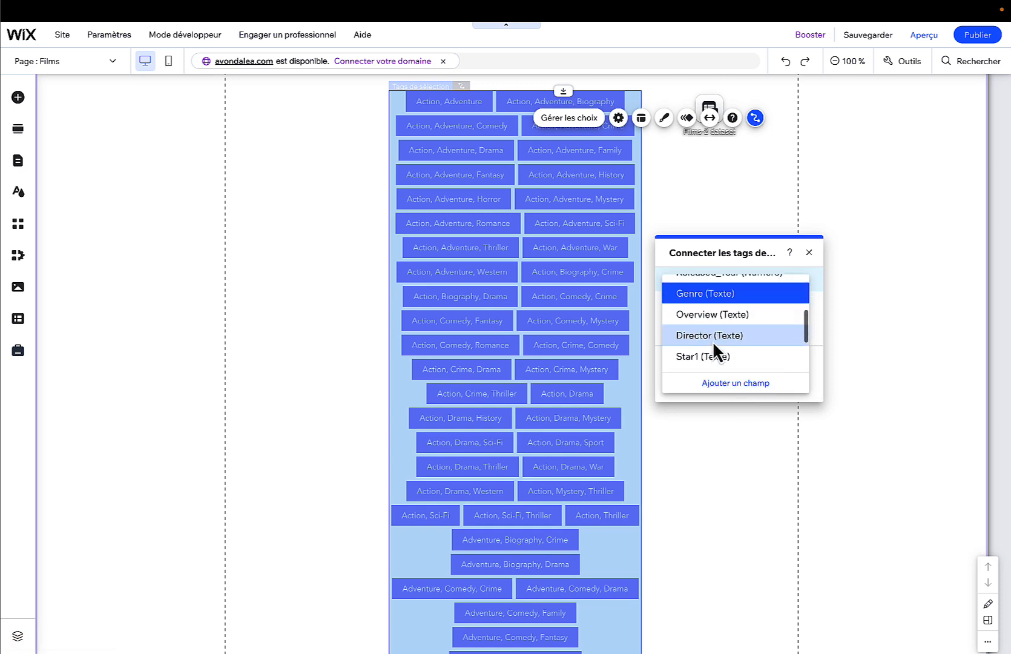
{"action": "scroll", "coordinate": [712, 341], "scroll_direction": "up", "scroll_amount": 1}
{"action": "left_click", "coordinate": [712, 341]}
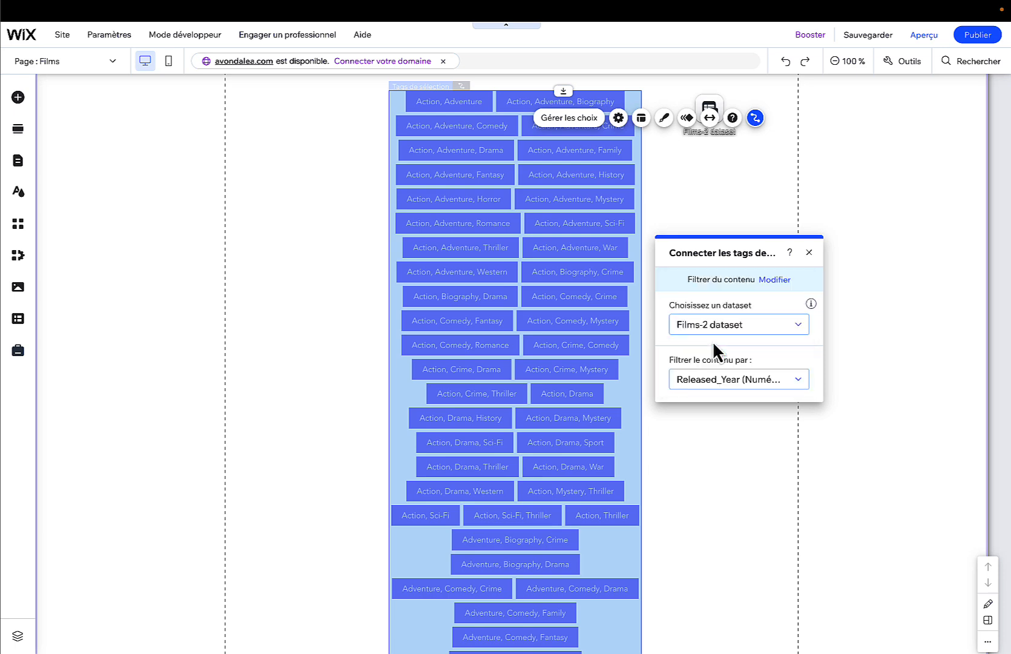
{"action": "left_click", "coordinate": [860, 366]}
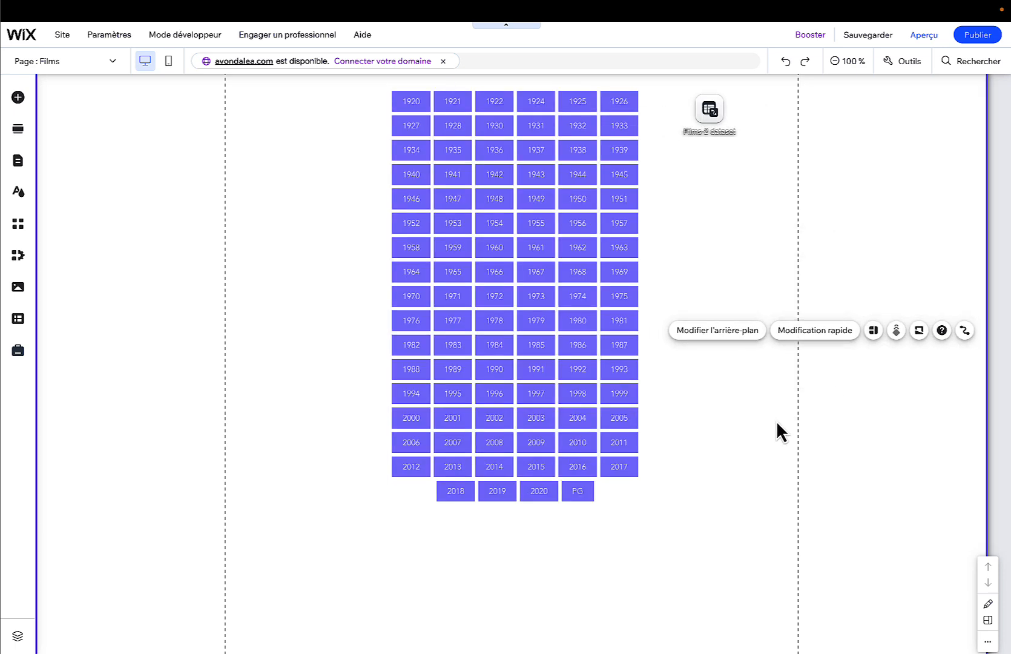
Preview the Films page and look over the release-year tags and the film cards below them.
{"action": "scroll", "coordinate": [777, 420], "scroll_direction": "up", "scroll_amount": 3}
{"action": "scroll", "coordinate": [776, 420], "scroll_direction": "down", "scroll_amount": 3}
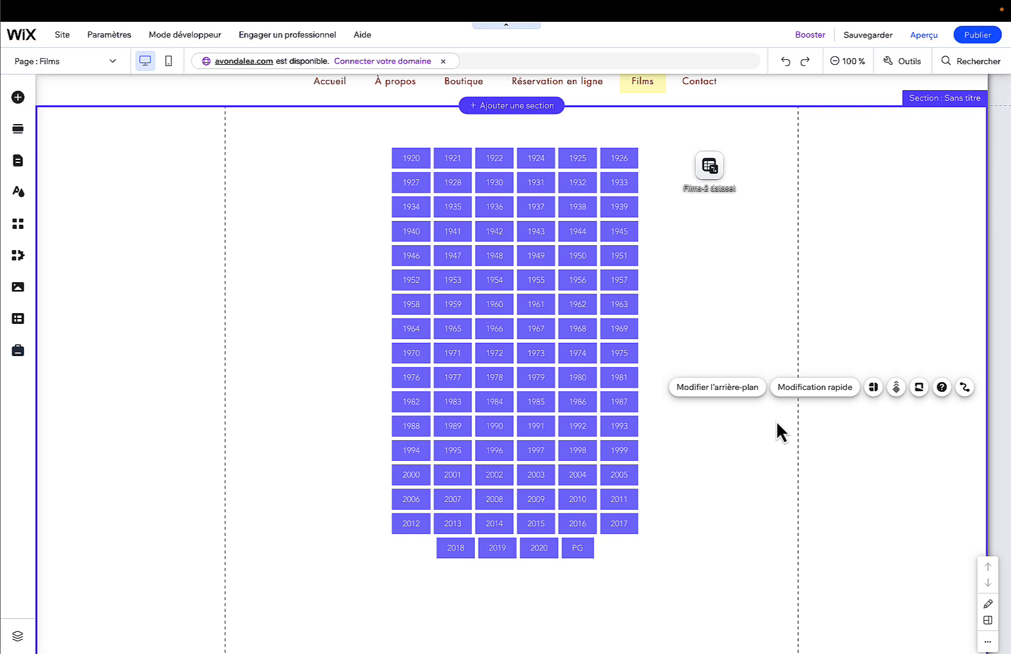
{"action": "scroll", "coordinate": [776, 420], "scroll_direction": "up", "scroll_amount": 3}
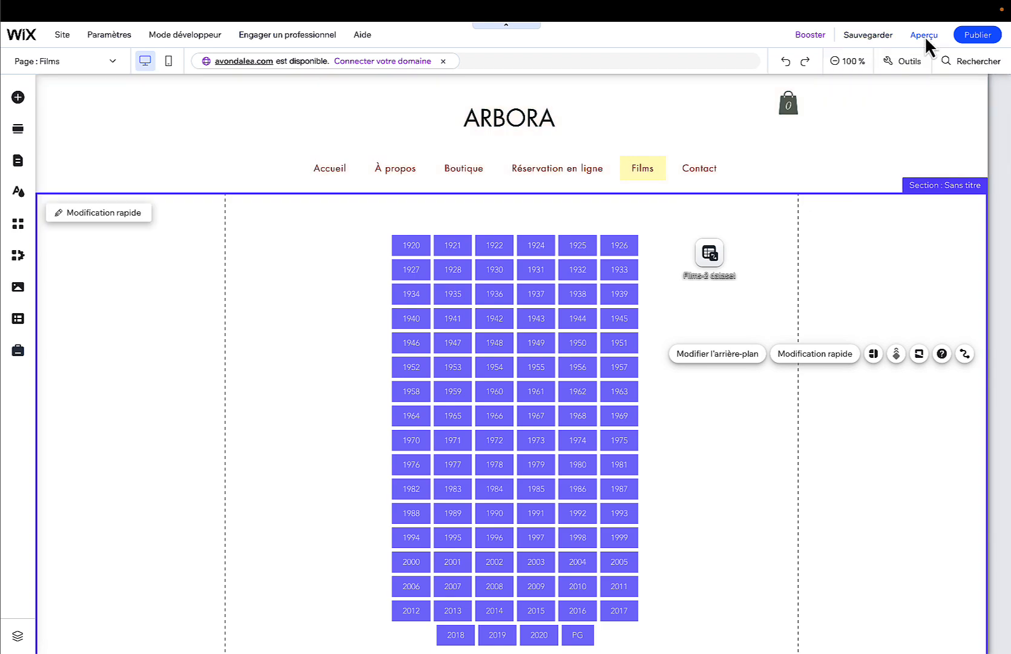
{"action": "left_click", "coordinate": [923, 36]}
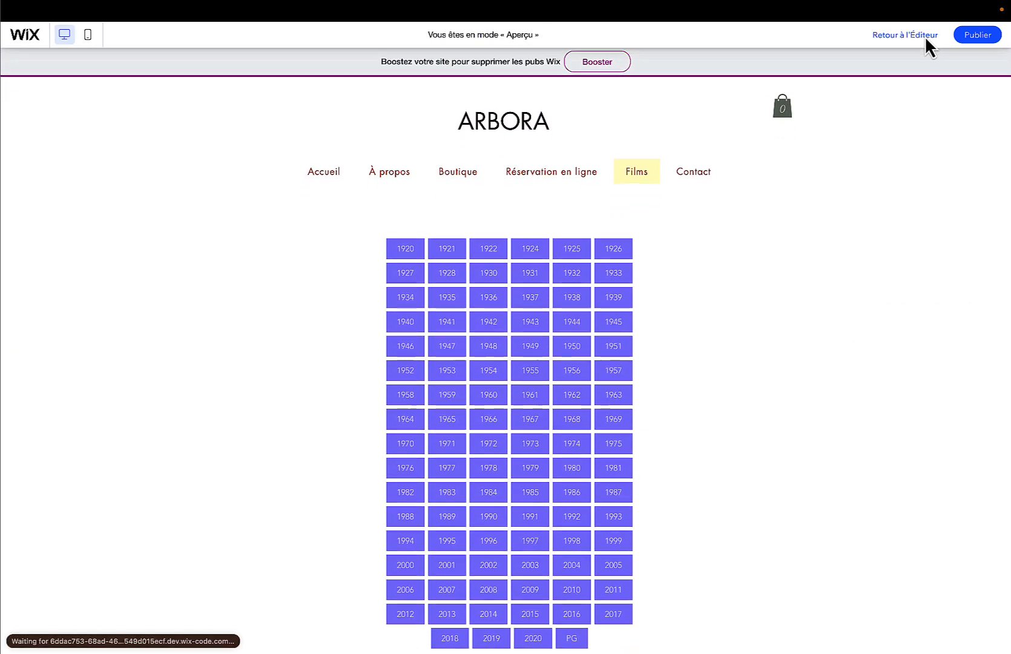
{"action": "scroll", "coordinate": [835, 241], "scroll_direction": "down", "scroll_amount": 6}
{"action": "scroll", "coordinate": [834, 233], "scroll_direction": "down", "scroll_amount": 1}
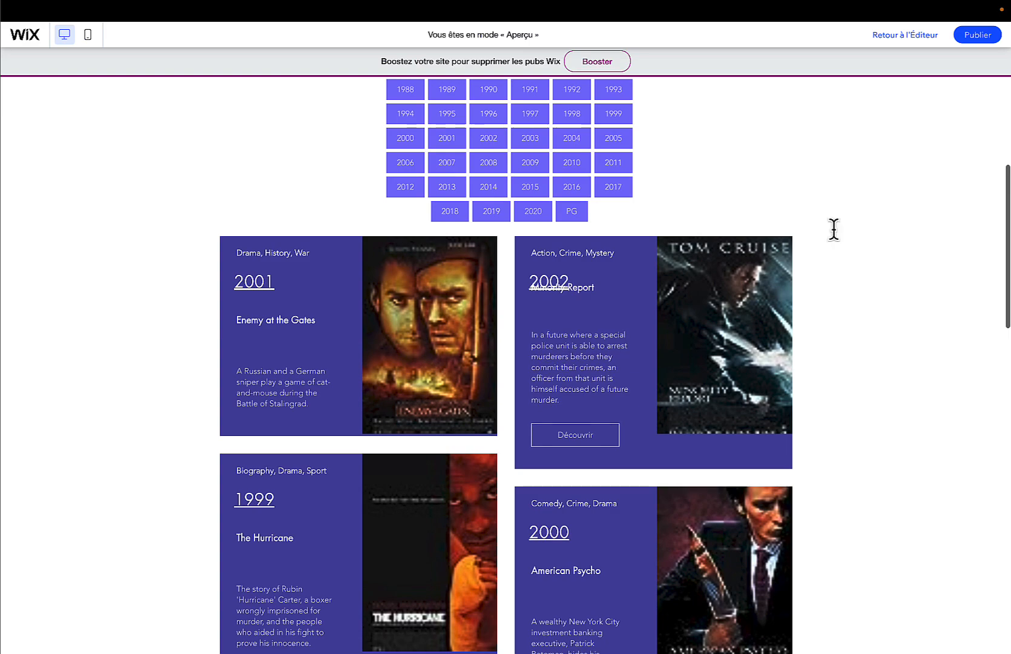
{"action": "scroll", "coordinate": [534, 357], "scroll_direction": "up", "scroll_amount": 10}
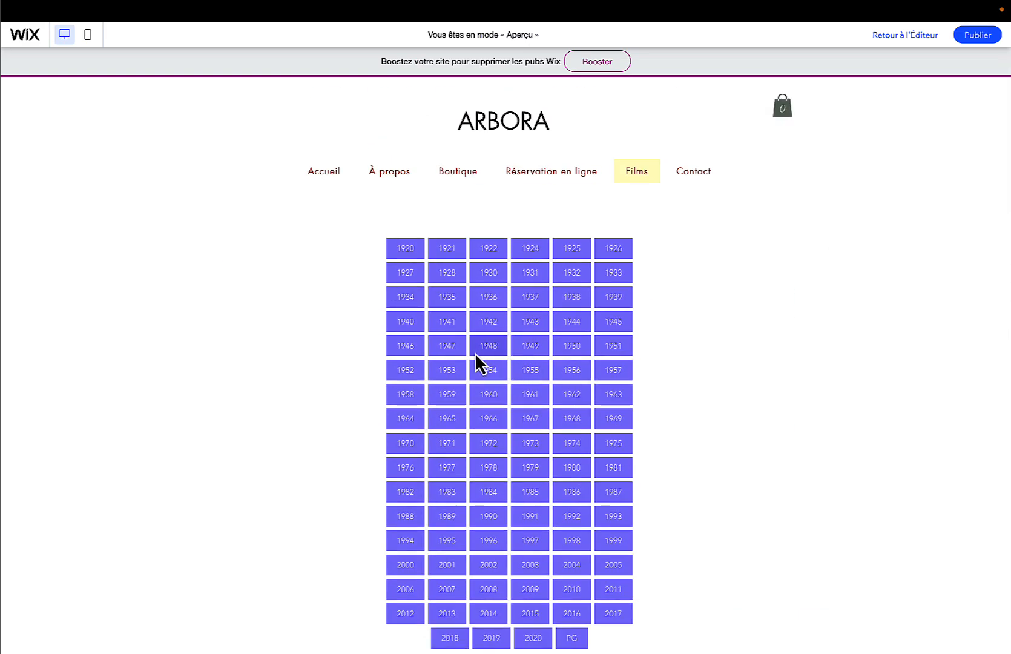
{"action": "scroll", "coordinate": [480, 362], "scroll_direction": "down", "scroll_amount": 3}
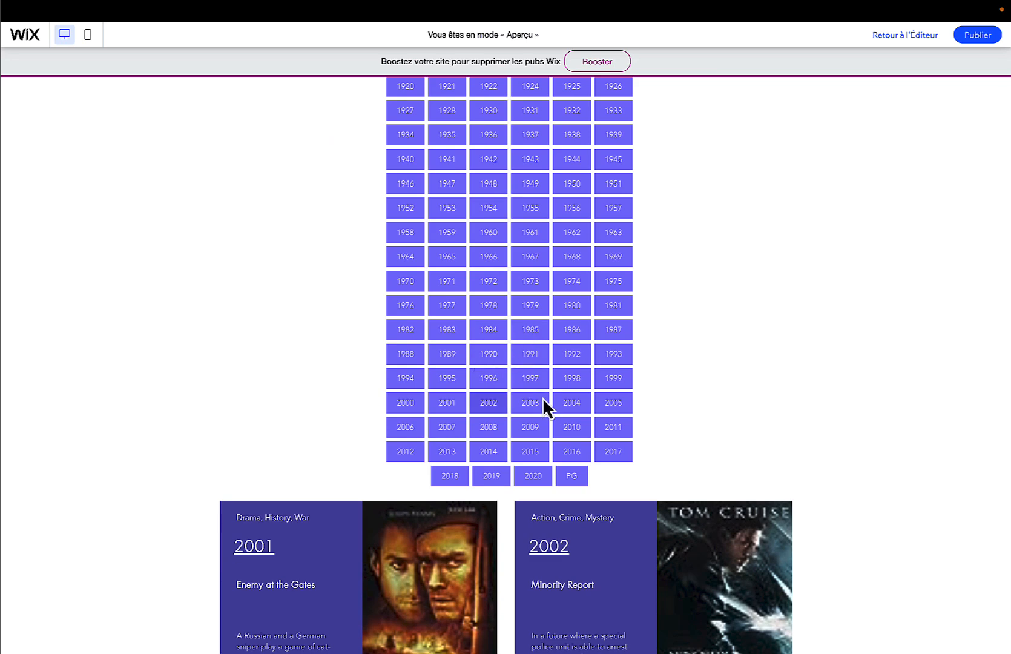
Filter the previewed films by the 2001 tag and check the release years on the film cards.
{"action": "left_click", "coordinate": [451, 405]}
{"action": "scroll", "coordinate": [451, 406], "scroll_direction": "down", "scroll_amount": 8}
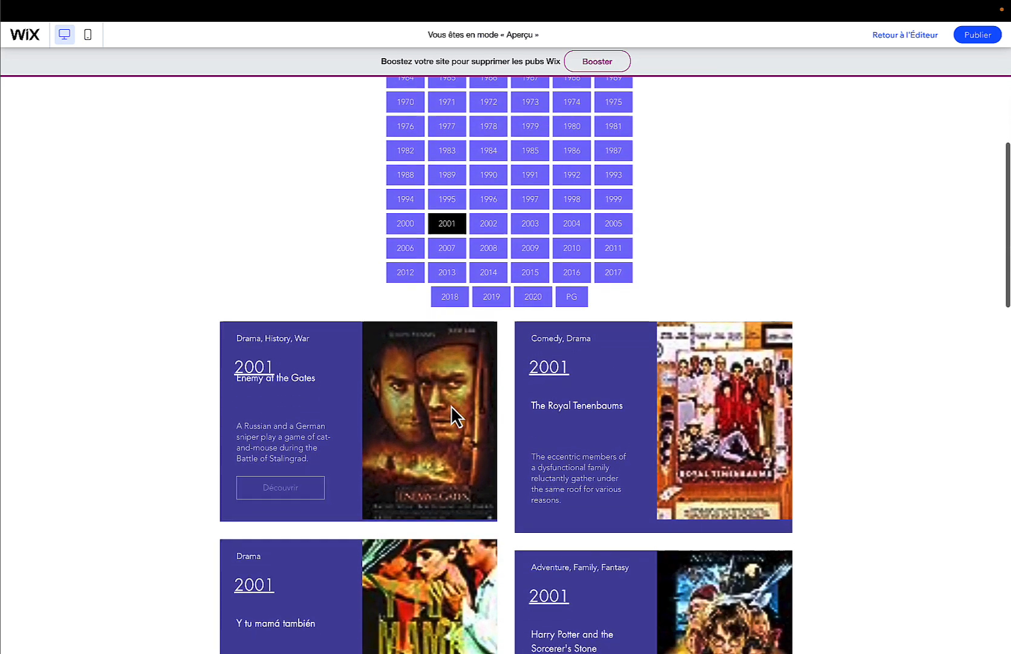
{"action": "scroll", "coordinate": [451, 406], "scroll_direction": "down", "scroll_amount": 12}
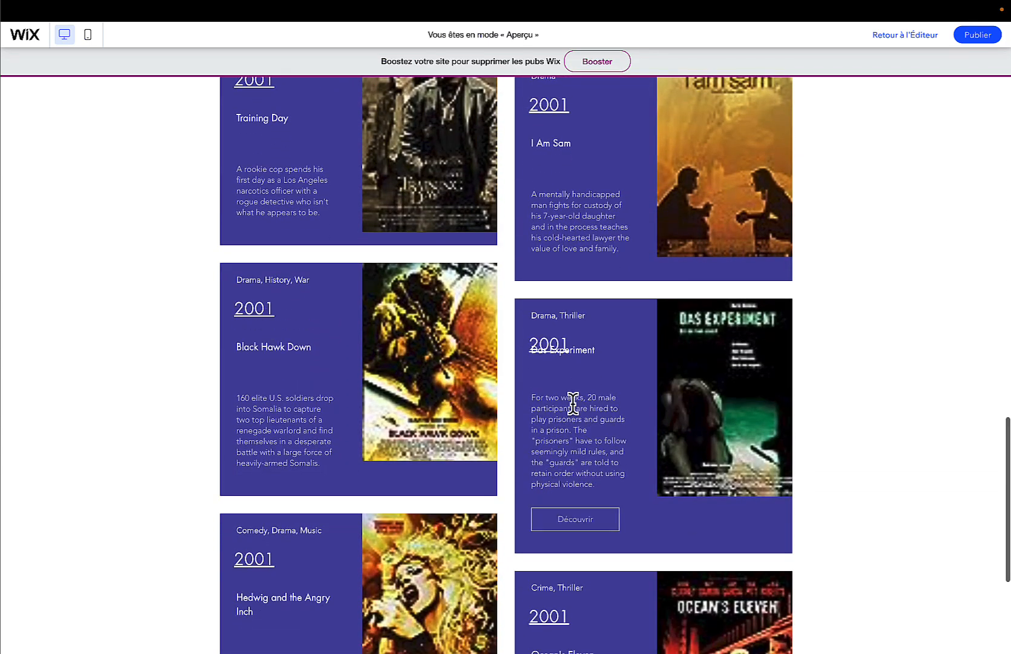
{"action": "scroll", "coordinate": [571, 402], "scroll_direction": "down", "scroll_amount": 4}
{"action": "mouse_move", "coordinate": [359, 407]}
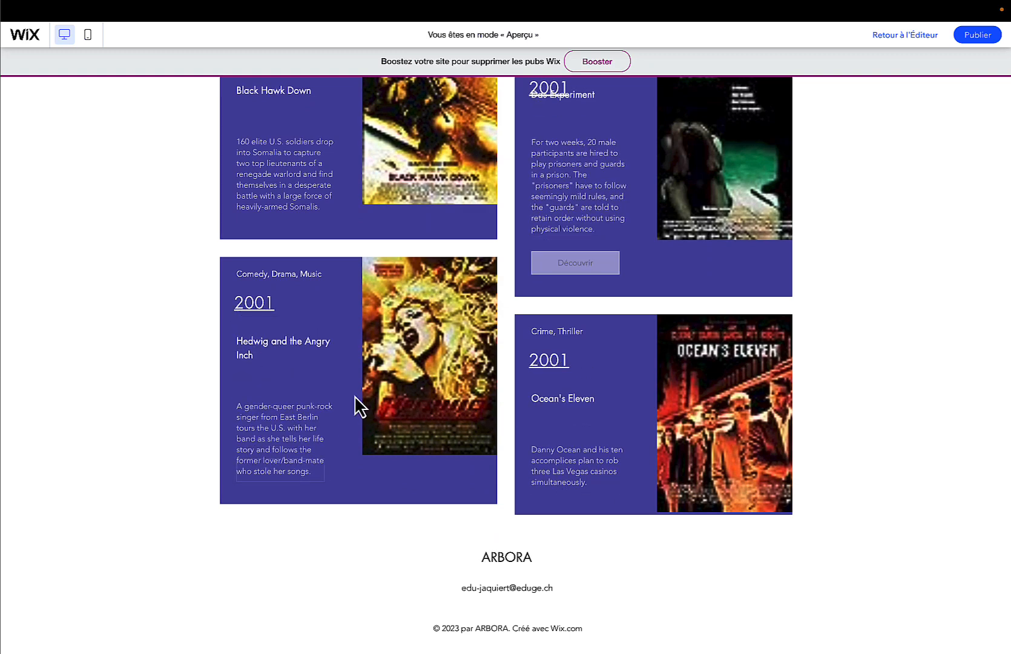
{"action": "scroll", "coordinate": [359, 407], "scroll_direction": "up", "scroll_amount": 2}
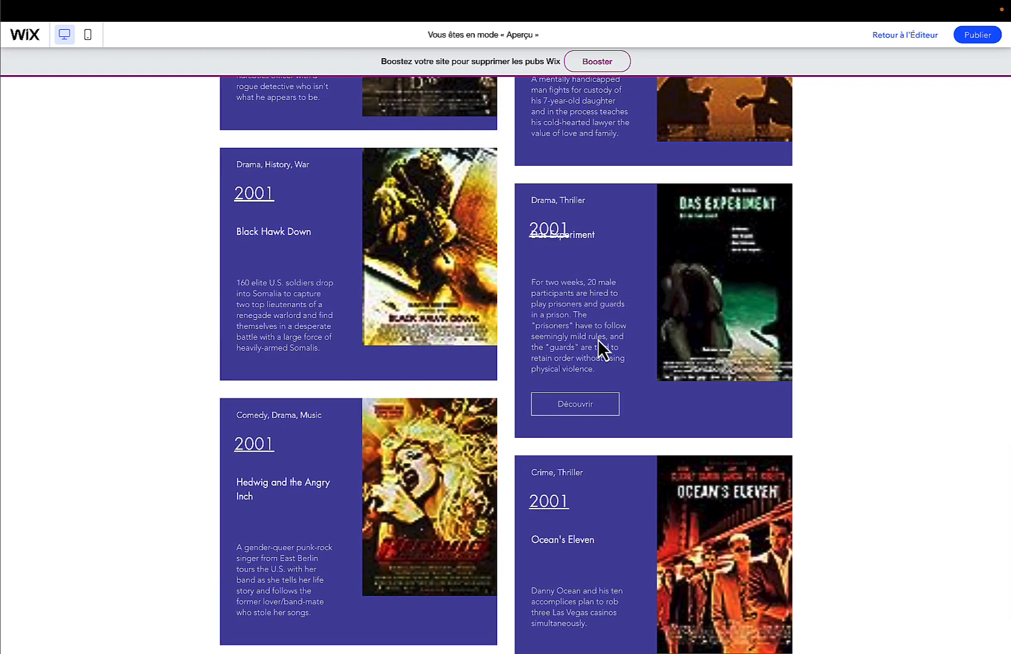
{"action": "scroll", "coordinate": [600, 348], "scroll_direction": "up", "scroll_amount": 5}
{"action": "mouse_move", "coordinate": [599, 350]}
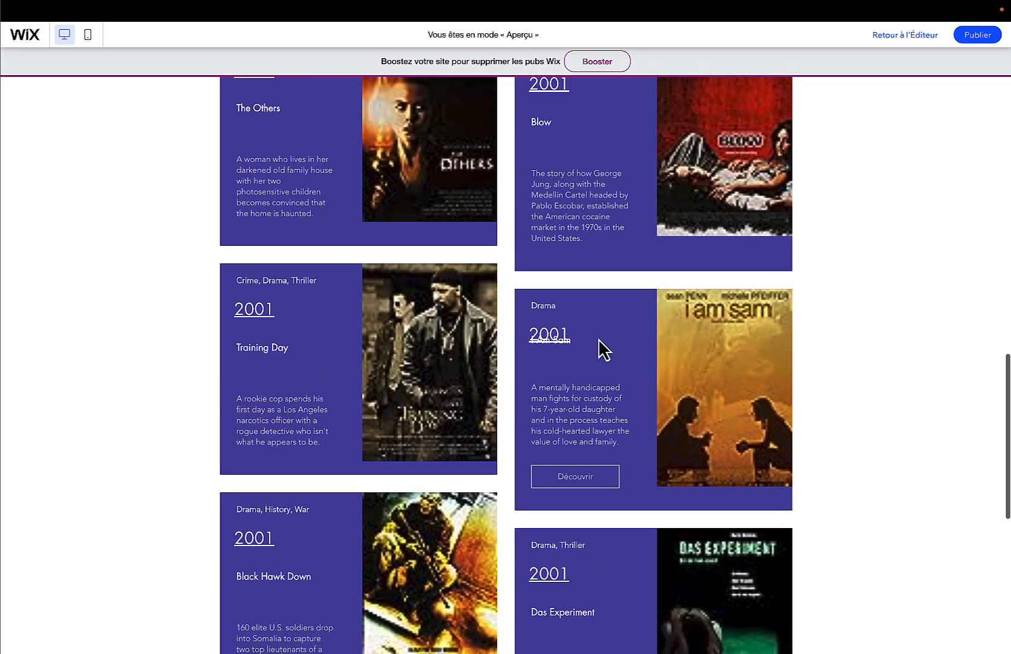
{"action": "scroll", "coordinate": [647, 380], "scroll_direction": "up", "scroll_amount": 4}
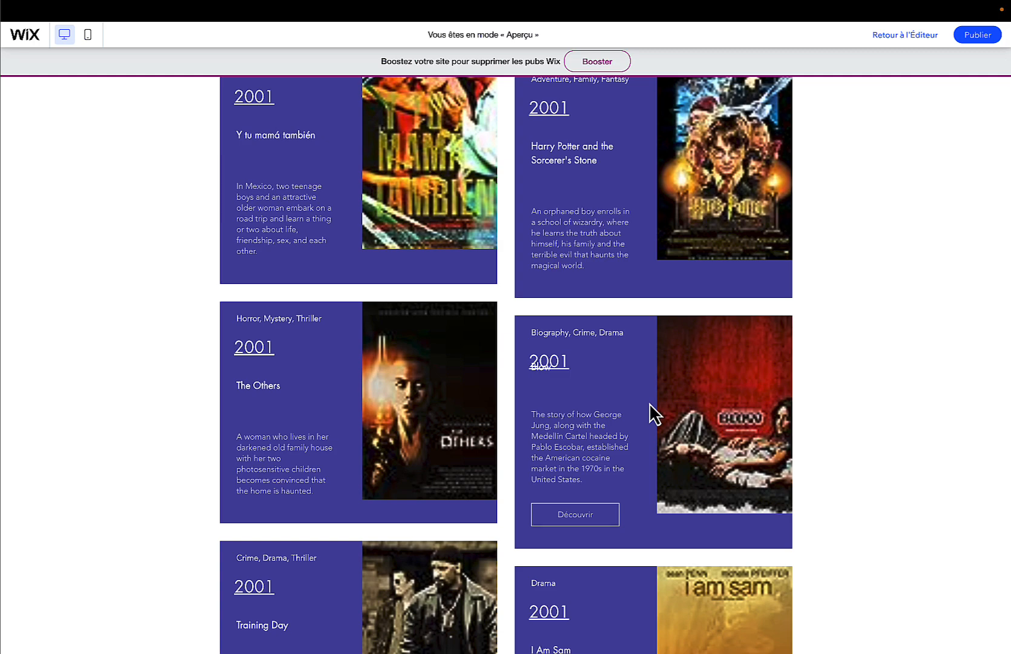
{"action": "scroll", "coordinate": [650, 414], "scroll_direction": "up", "scroll_amount": 4}
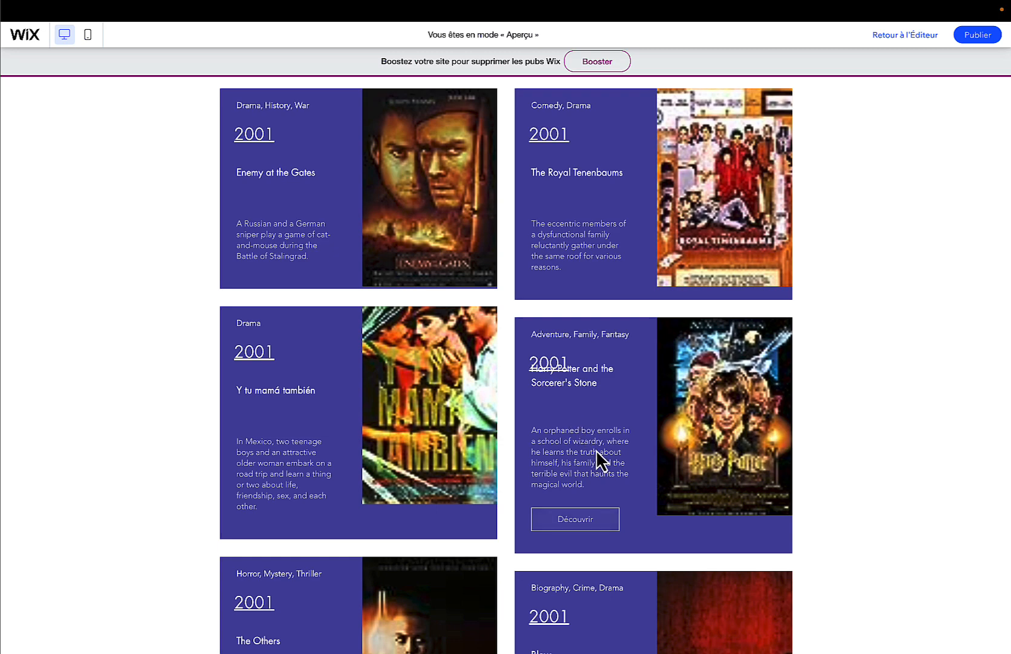
Add the 2002 and 2003 tags to the active 2001 filter and check the combined film list.
{"action": "scroll", "coordinate": [598, 460], "scroll_direction": "up", "scroll_amount": 9}
{"action": "scroll", "coordinate": [527, 439], "scroll_direction": "down", "scroll_amount": 5}
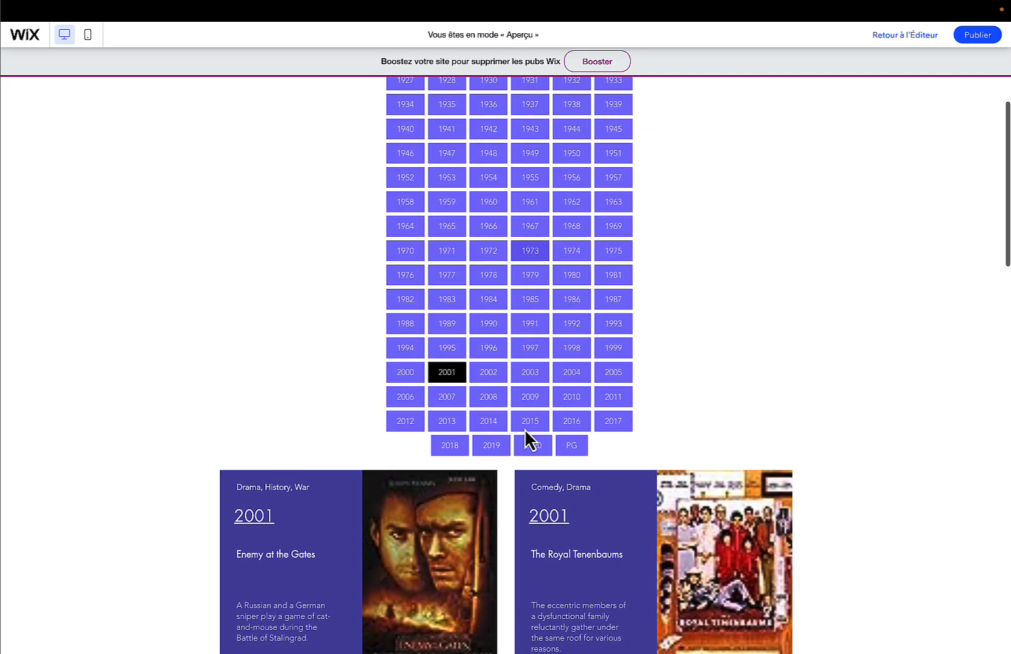
{"action": "left_click", "coordinate": [484, 258]}
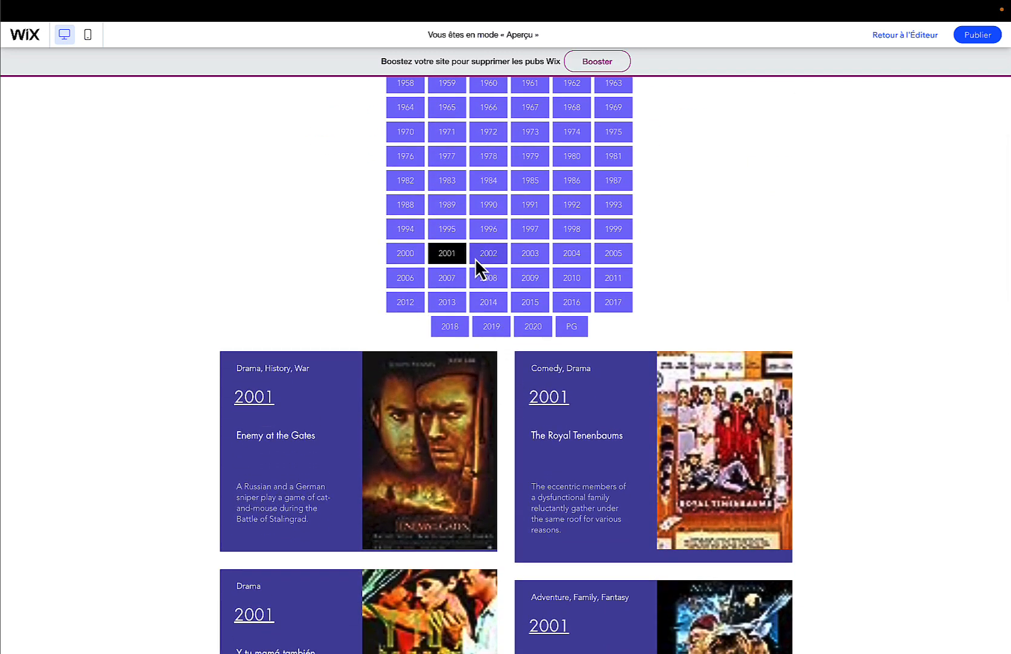
{"action": "scroll", "coordinate": [485, 404], "scroll_direction": "down", "scroll_amount": 3}
{"action": "scroll", "coordinate": [486, 403], "scroll_direction": "down", "scroll_amount": 2}
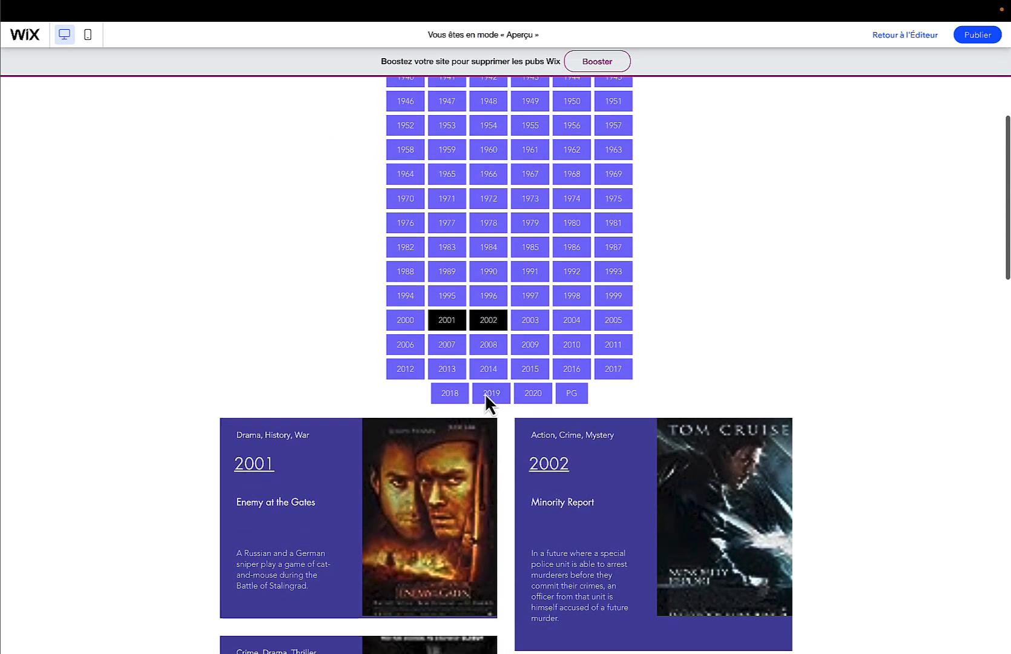
{"action": "left_click", "coordinate": [529, 326]}
{"action": "scroll", "coordinate": [528, 327], "scroll_direction": "down", "scroll_amount": 5}
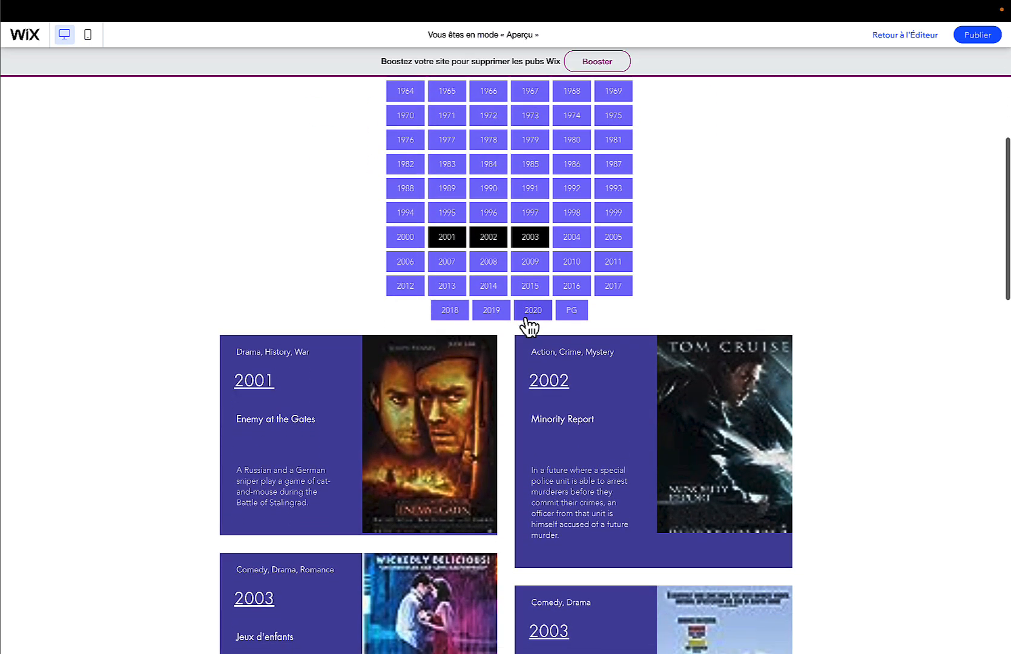
Deselect the 2003, 2002 and 2001 tags and check the unfiltered film list in the preview.
{"action": "left_click", "coordinate": [532, 242]}
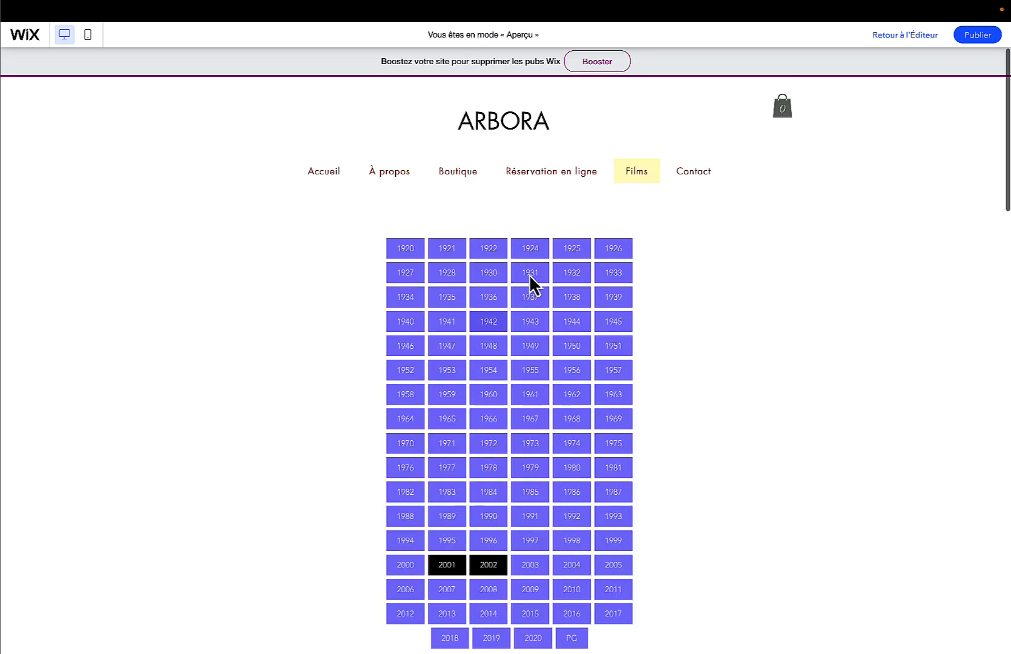
{"action": "left_click", "coordinate": [493, 569]}
{"action": "left_click", "coordinate": [459, 569]}
{"action": "scroll", "coordinate": [460, 577], "scroll_direction": "down", "scroll_amount": 10}
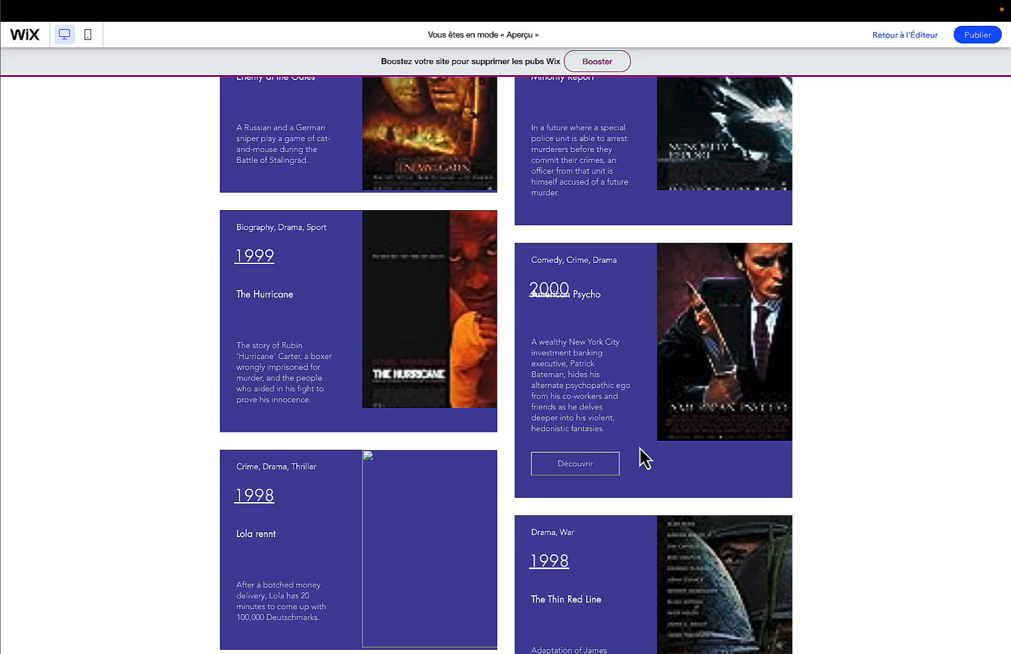
{"action": "scroll", "coordinate": [639, 447], "scroll_direction": "up", "scroll_amount": 20}
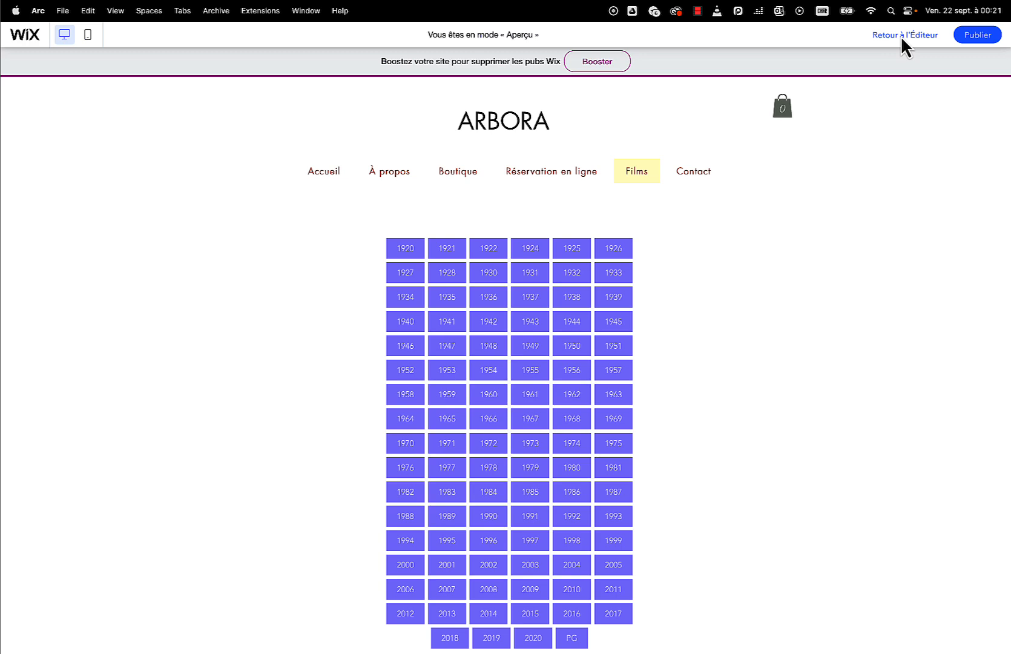
Return to the editor and bring up the site's list of dynamic pages.
{"action": "left_click", "coordinate": [902, 36]}
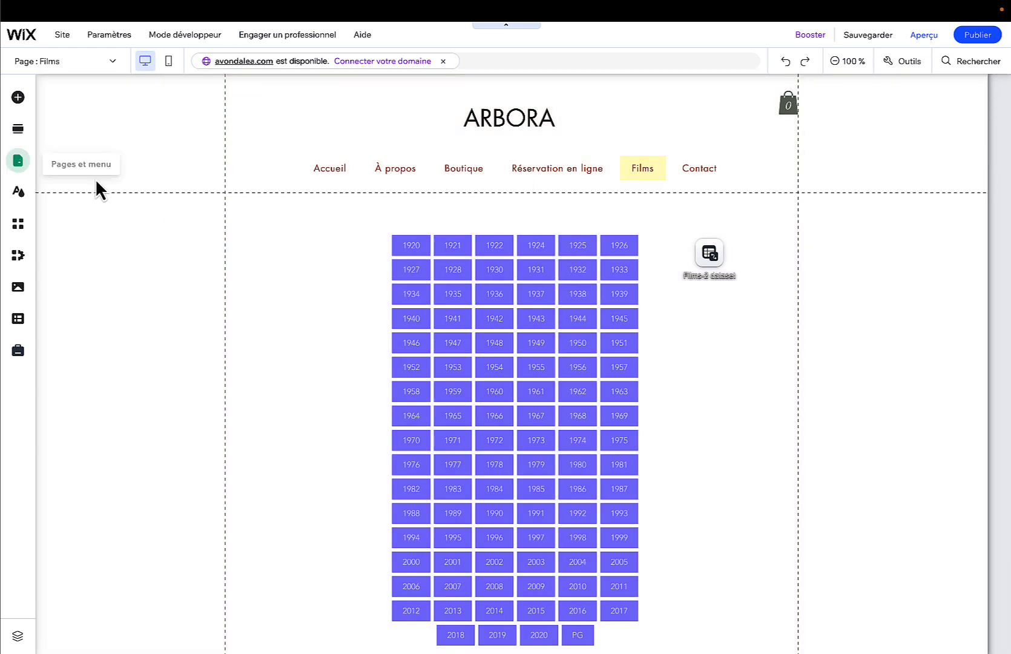
{"action": "left_click", "coordinate": [17, 163]}
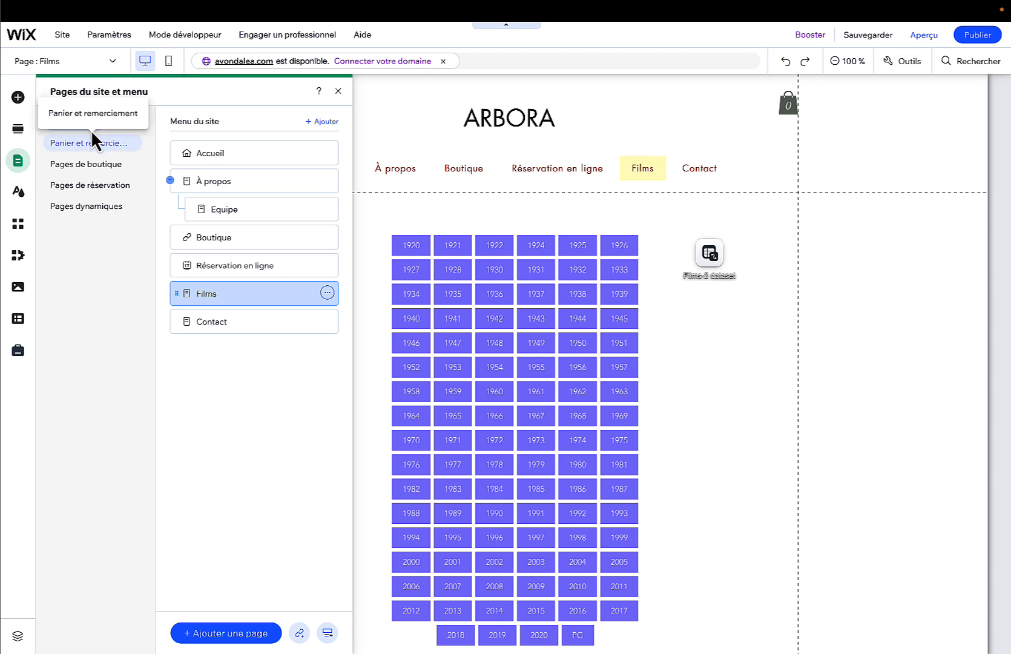
{"action": "left_click", "coordinate": [88, 143]}
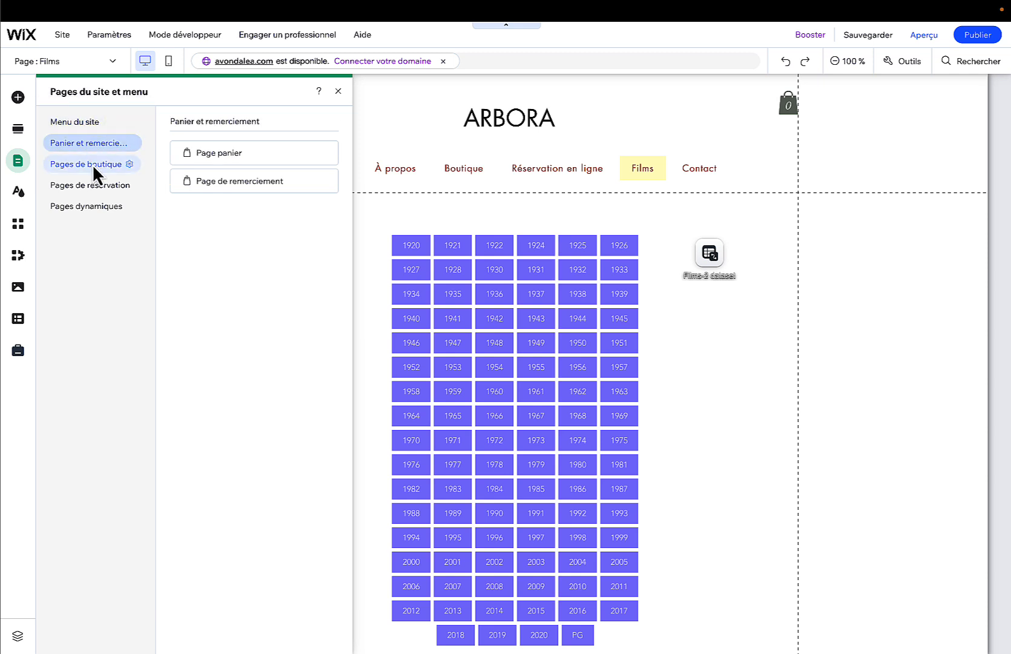
{"action": "left_click", "coordinate": [93, 163]}
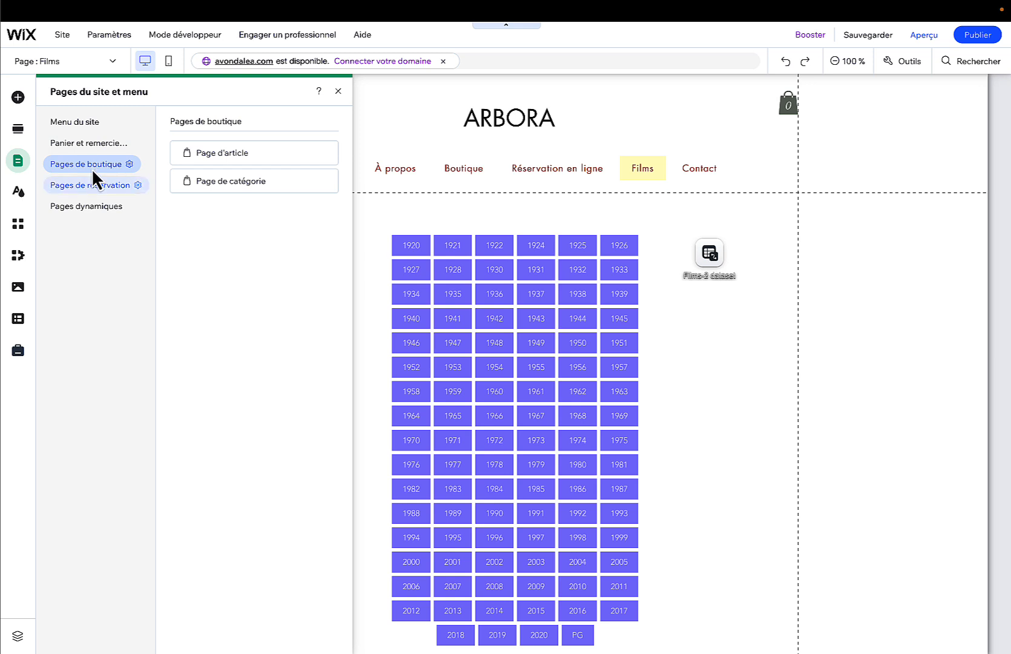
{"action": "left_click", "coordinate": [88, 185]}
{"action": "left_click", "coordinate": [96, 207]}
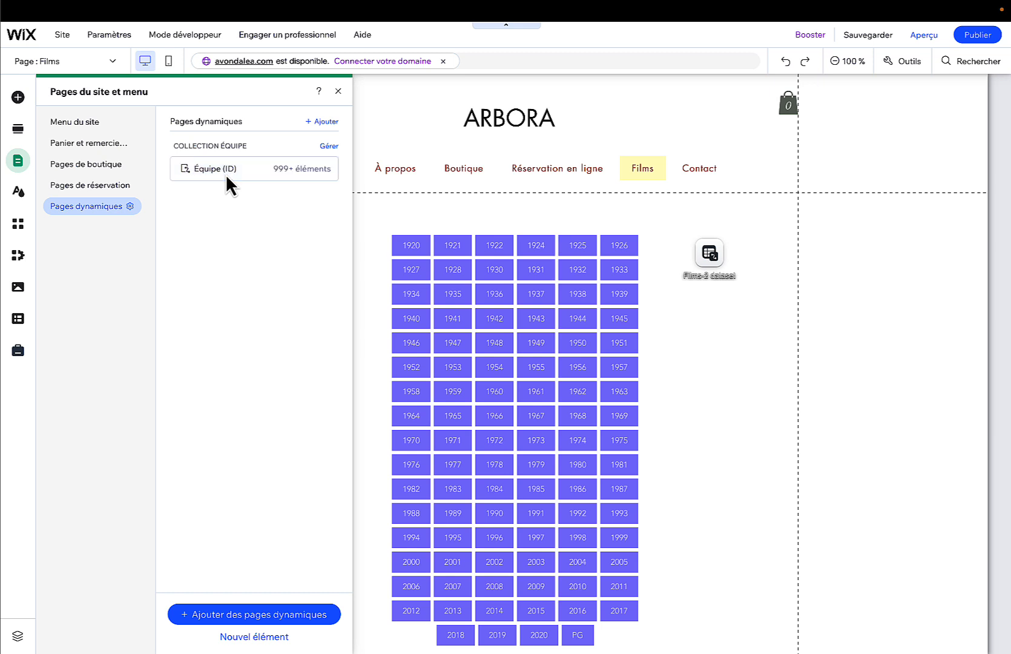
Add a dynamic item page (Page d'éléments) for the Films-2 collection to the site.
{"action": "left_click", "coordinate": [317, 121]}
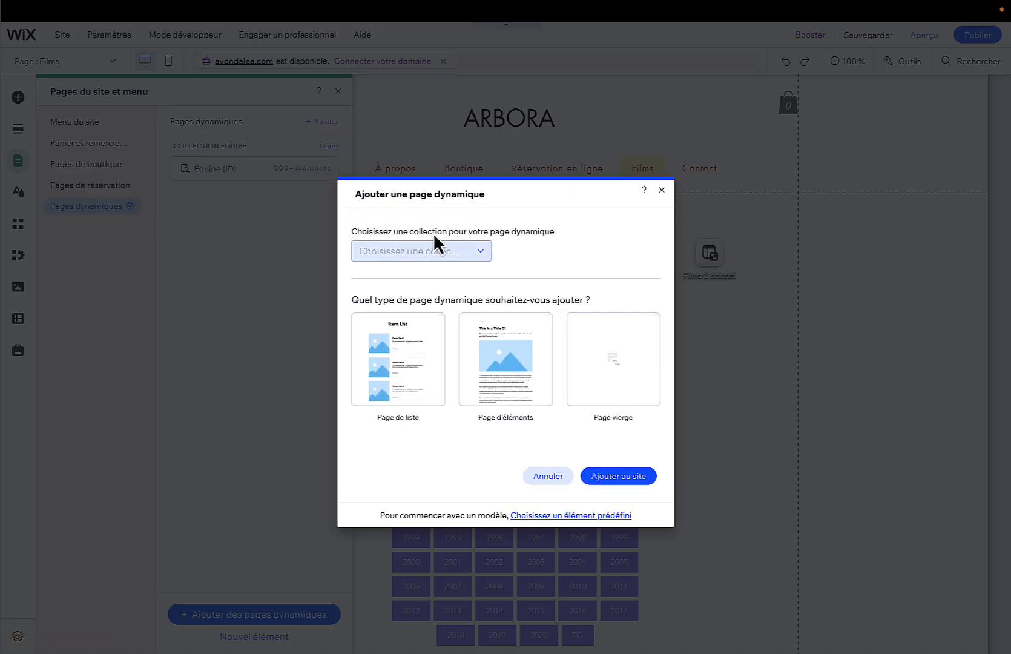
{"action": "left_click", "coordinate": [453, 252]}
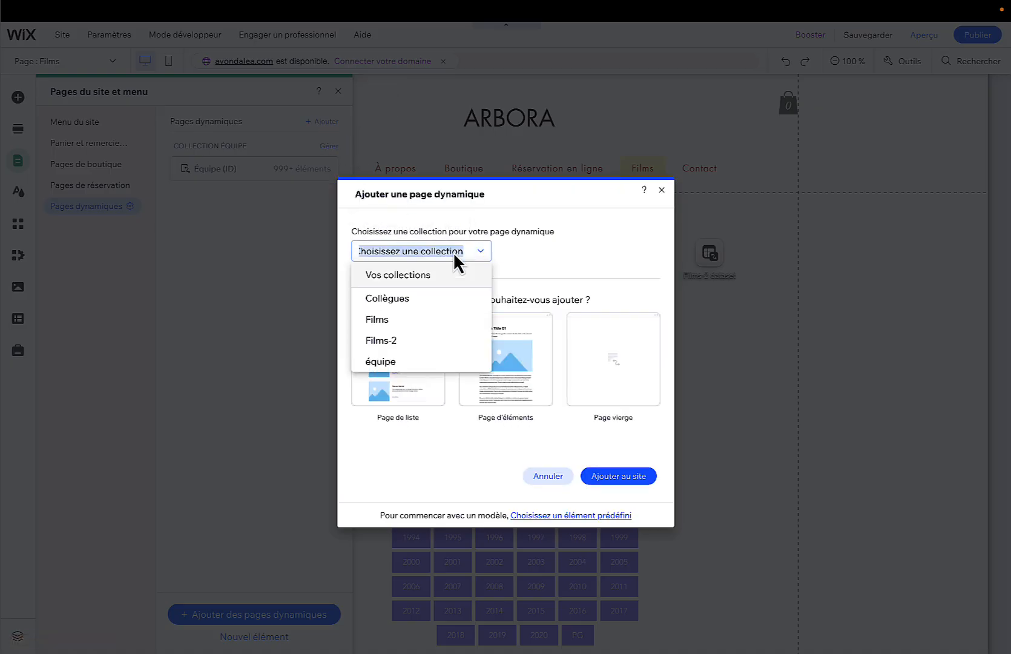
{"action": "left_click", "coordinate": [437, 338]}
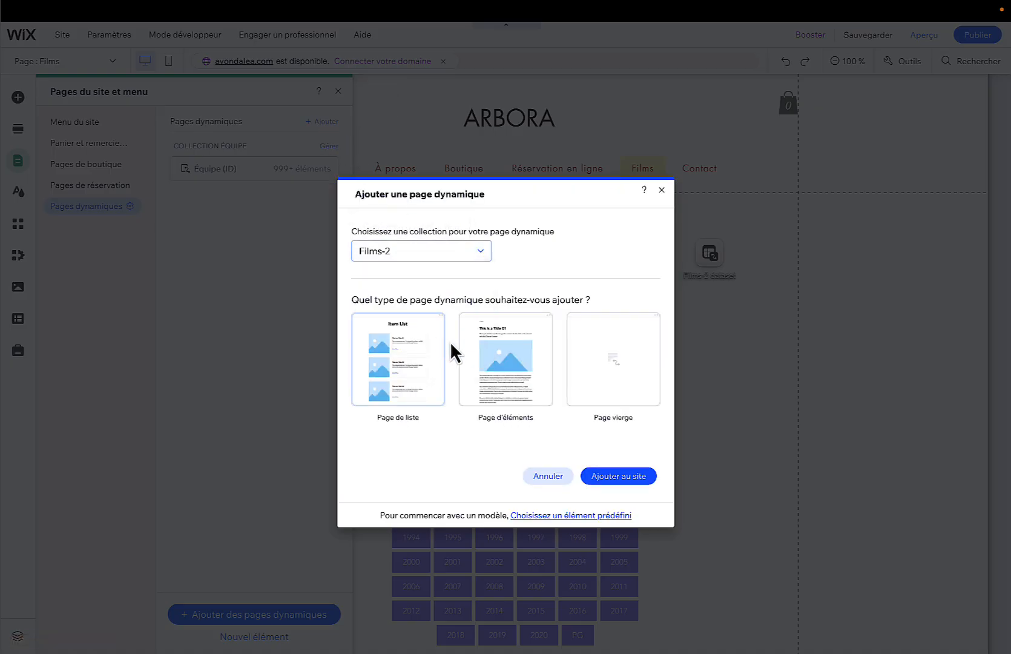
{"action": "left_click", "coordinate": [508, 377]}
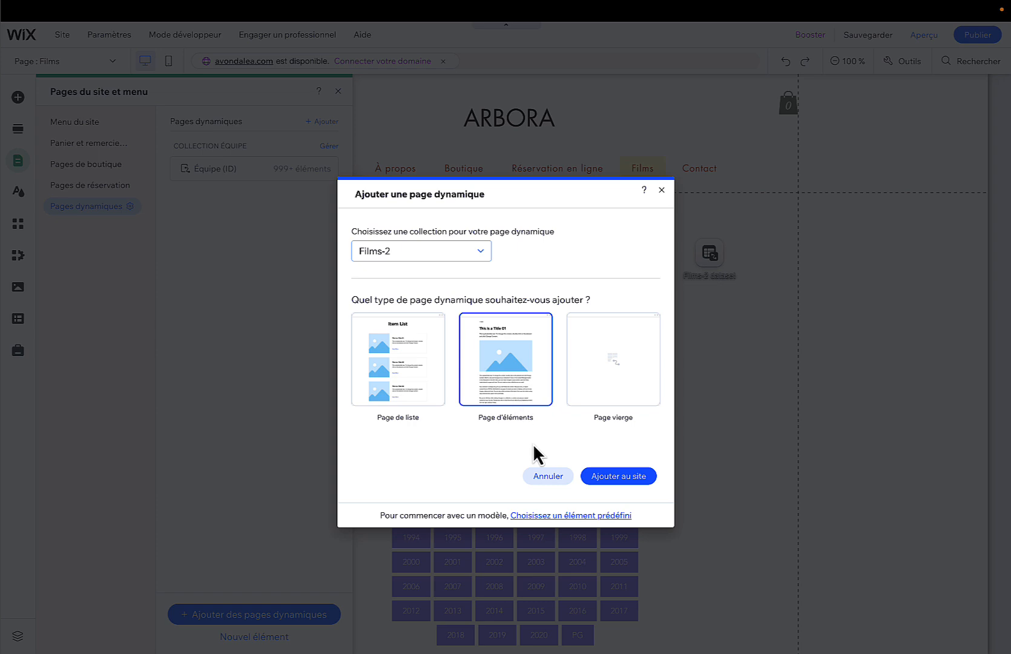
{"action": "left_click", "coordinate": [600, 477]}
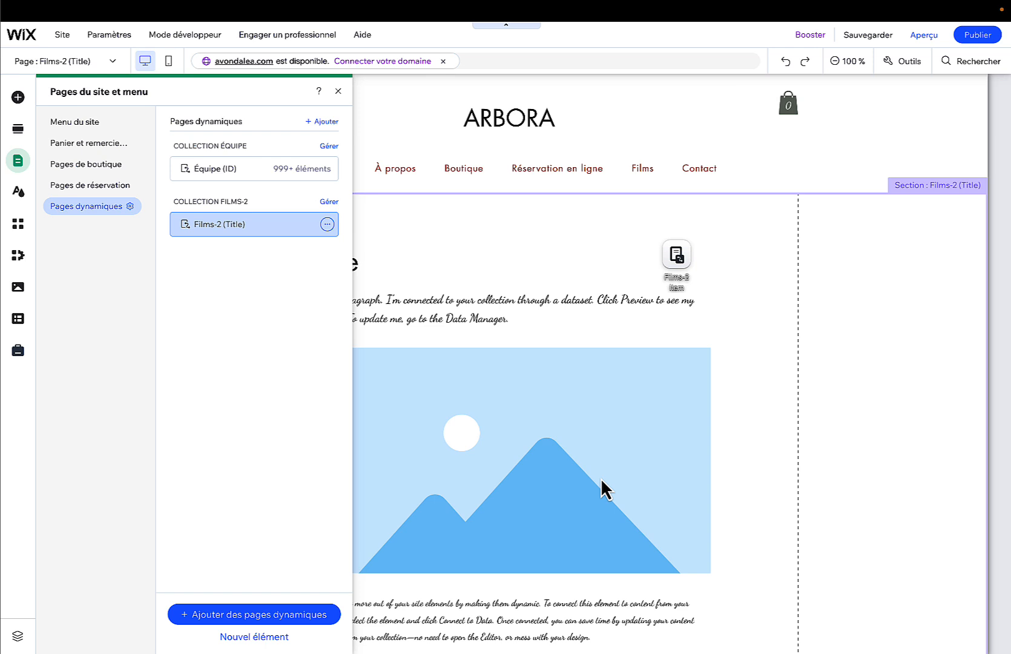
{"action": "left_click", "coordinate": [878, 404]}
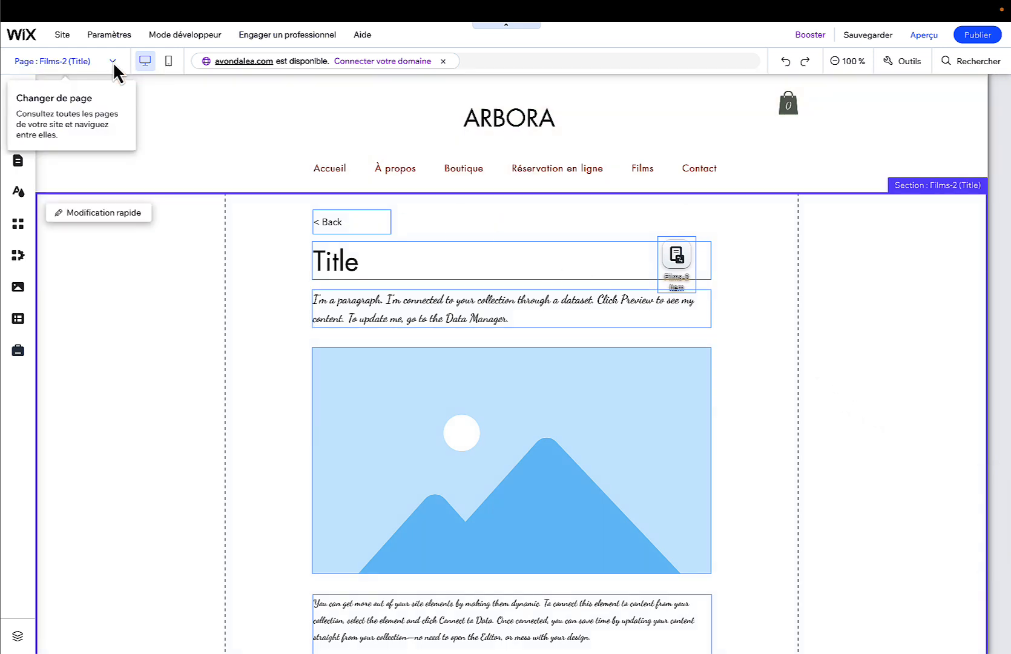
Look through the site's page list for the dynamic pages.
{"action": "left_click", "coordinate": [113, 62]}
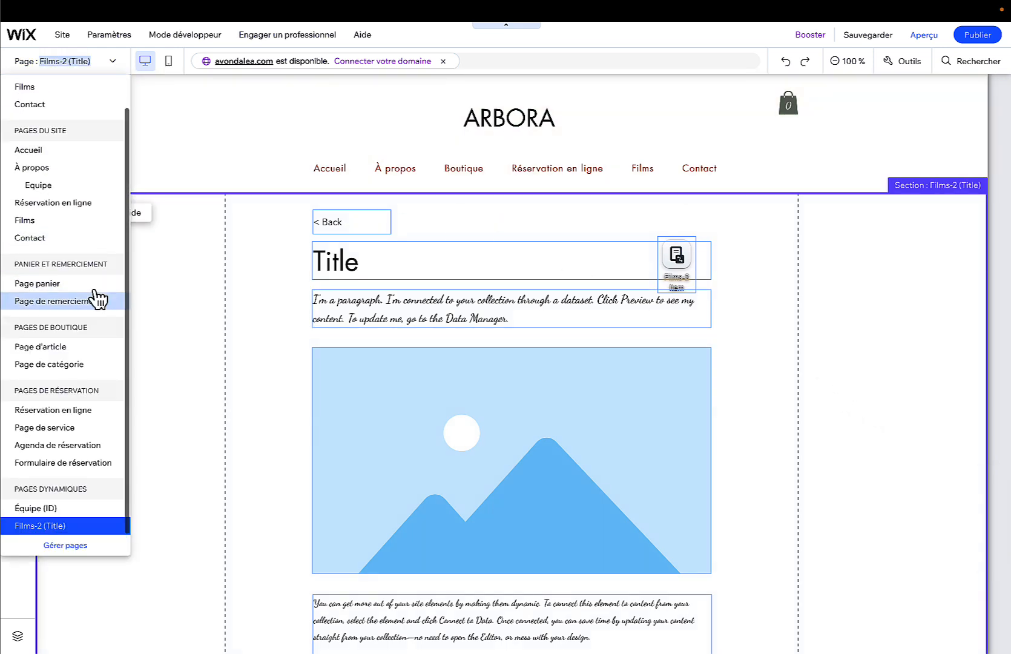
{"action": "key", "text": "Up"}
{"action": "key", "text": "Up"}
{"action": "key", "text": "Down"}
{"action": "key", "text": "Down"}
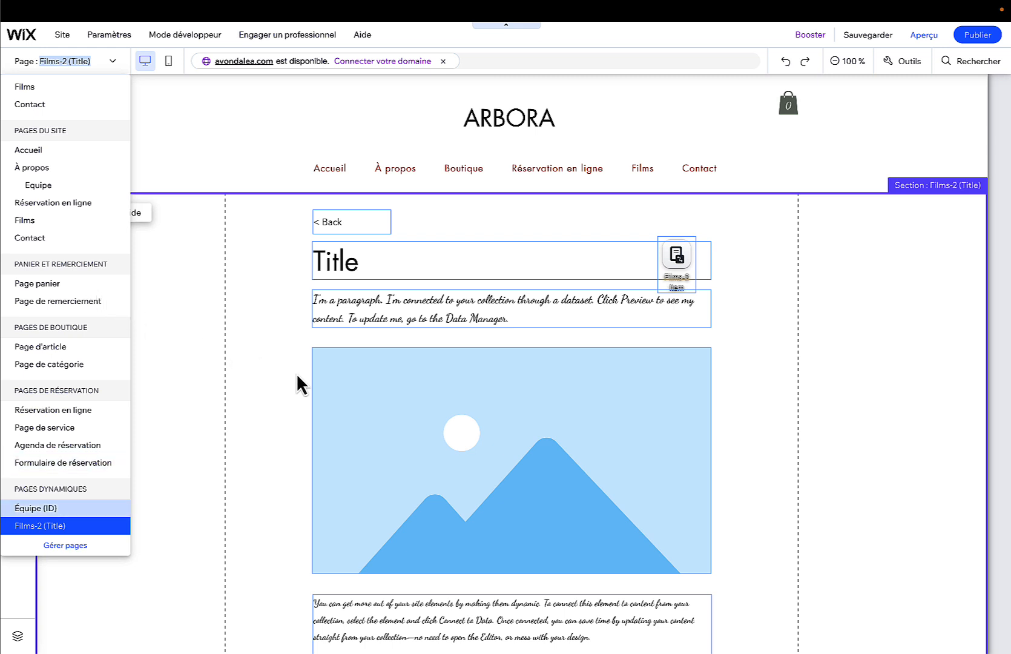
{"action": "key", "text": "Return"}
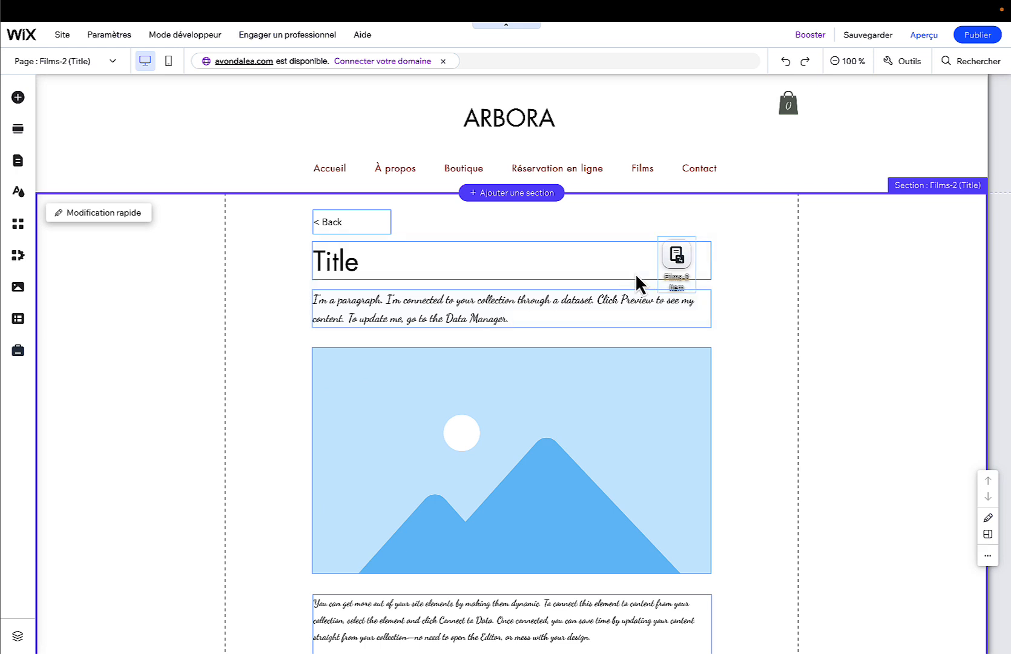
Move the Films-2 item dataset icon clear of the title and connect the title text to the Series_Title field.
{"action": "left_click_drag", "start_coordinate": [677, 261], "coordinate": [747, 229]}
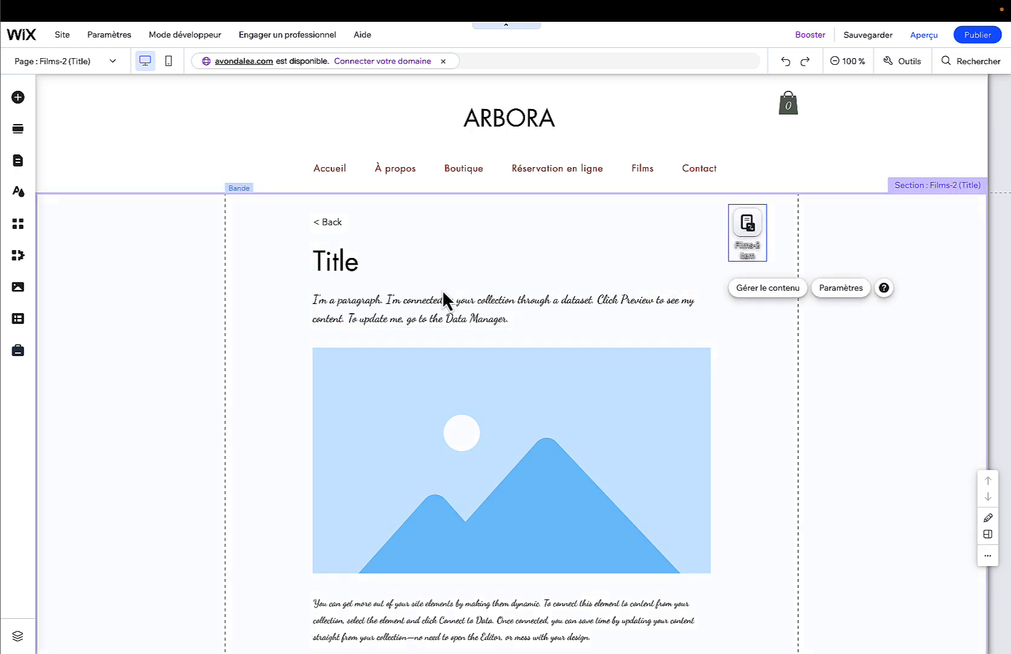
{"action": "left_click", "coordinate": [343, 273]}
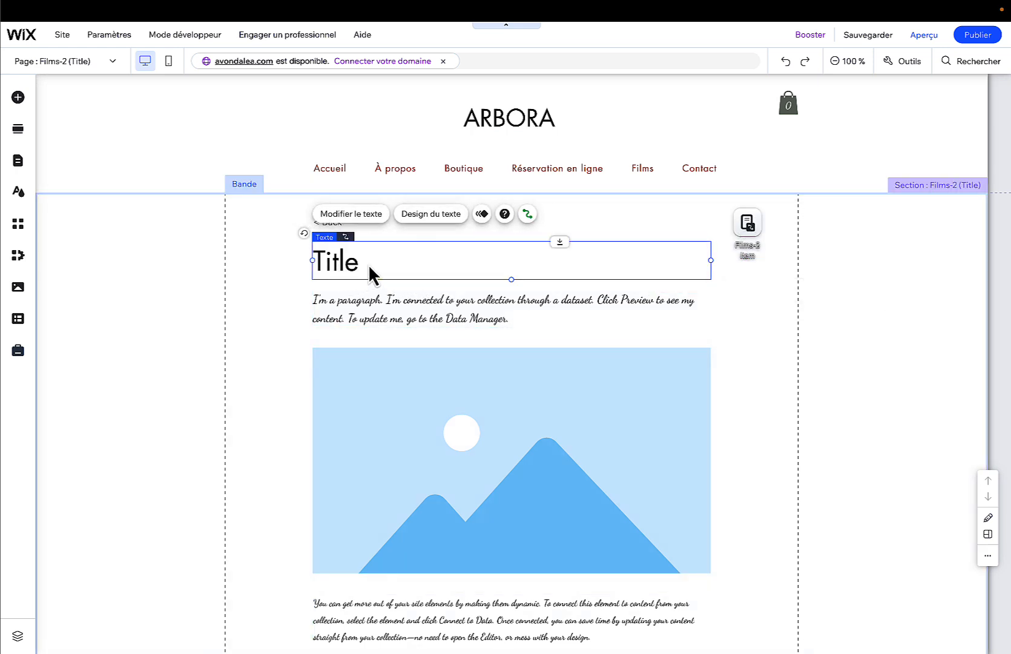
{"action": "left_click", "coordinate": [530, 216]}
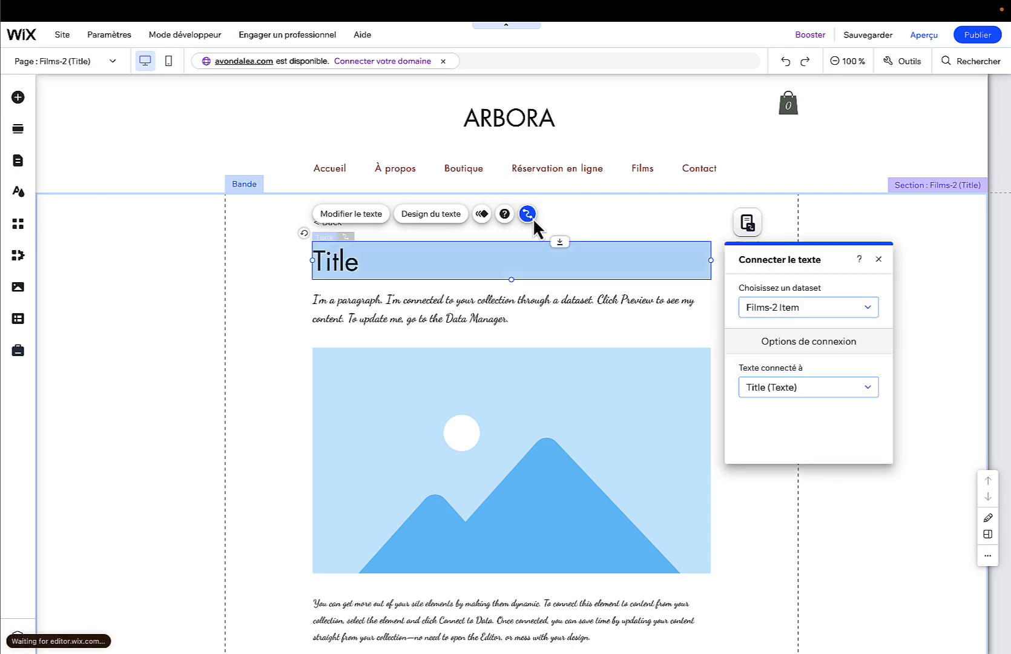
{"action": "left_click", "coordinate": [794, 391]}
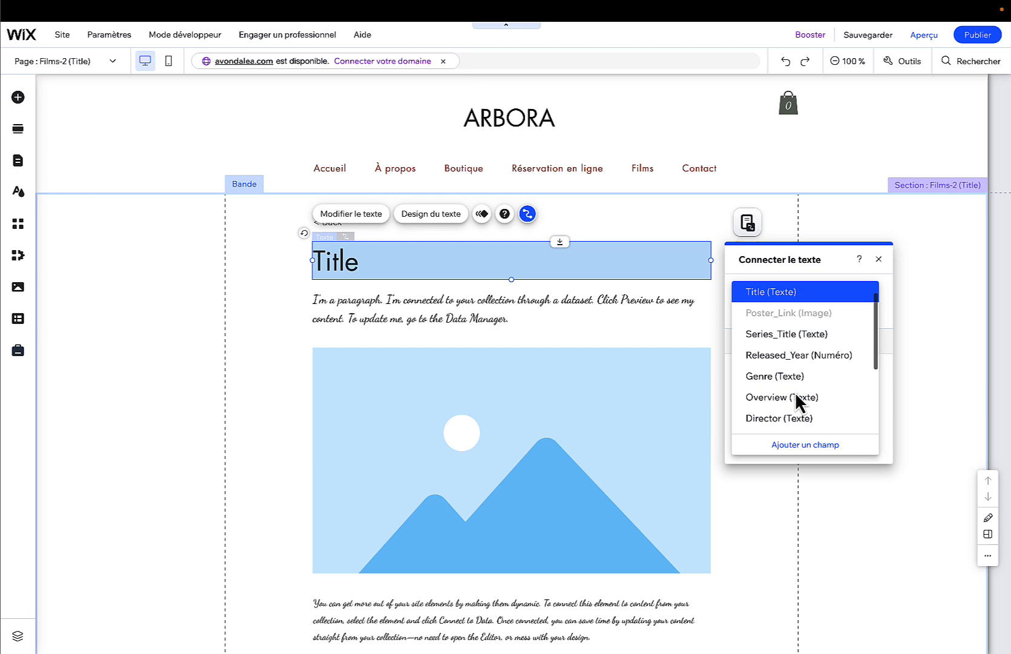
{"action": "left_click", "coordinate": [788, 334]}
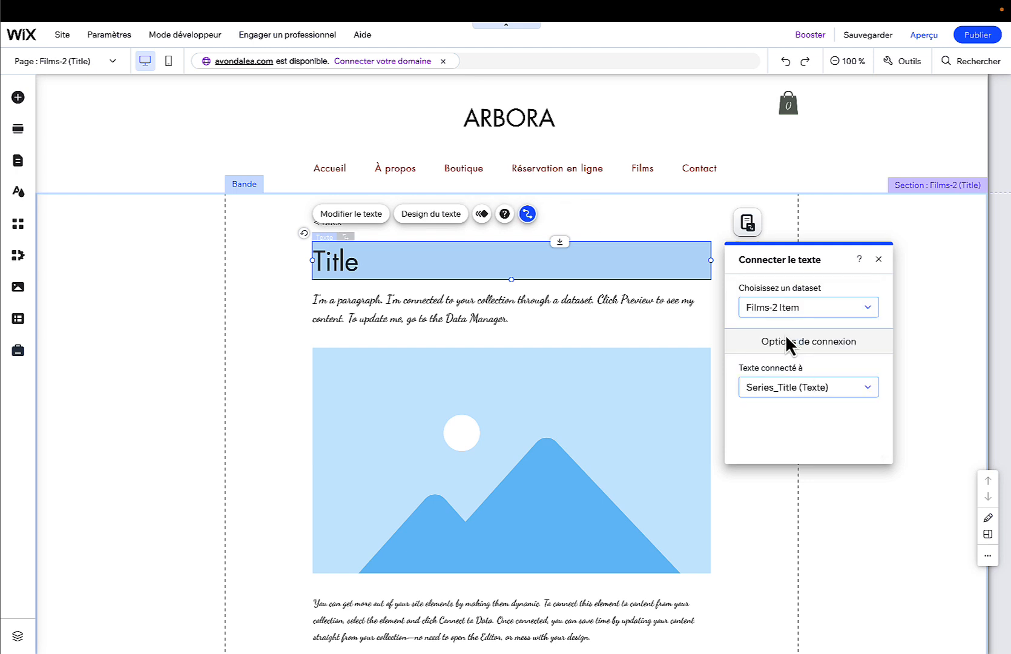
Connect the short paragraph below the title to the Director field of the Films-2 Item dataset.
{"action": "left_click", "coordinate": [454, 308]}
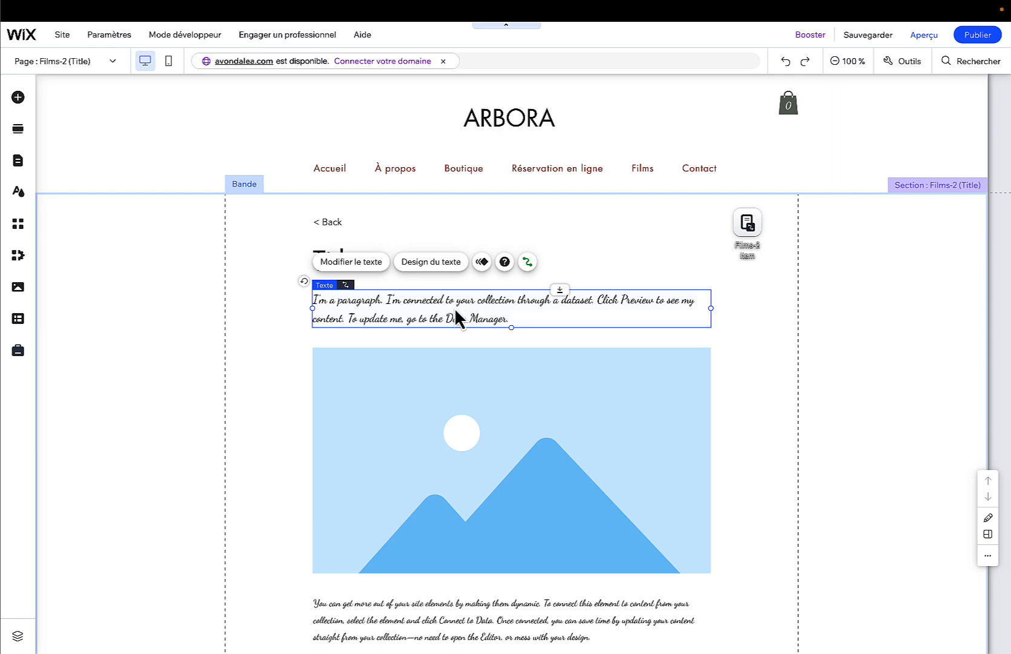
{"action": "left_click", "coordinate": [526, 262]}
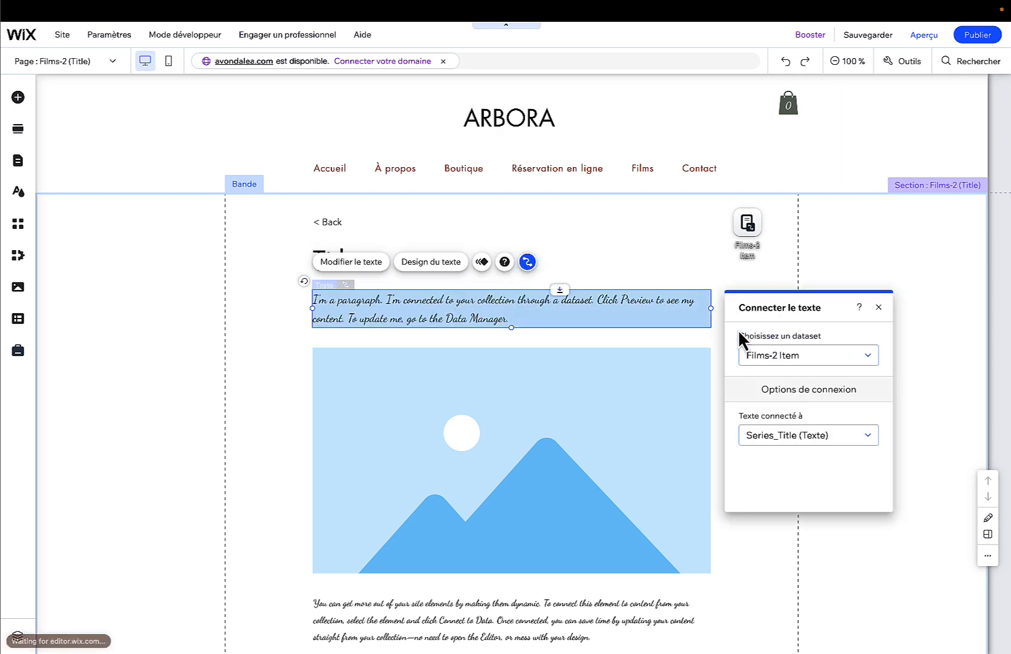
{"action": "scroll", "coordinate": [584, 504], "scroll_direction": "down", "scroll_amount": 4}
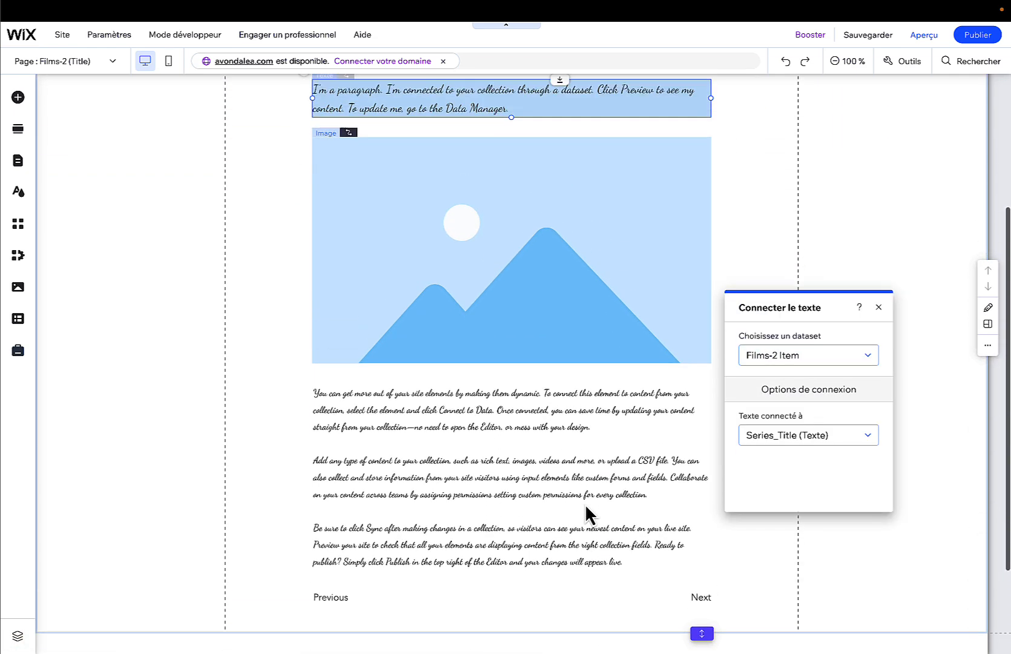
{"action": "scroll", "coordinate": [584, 503], "scroll_direction": "up", "scroll_amount": 4}
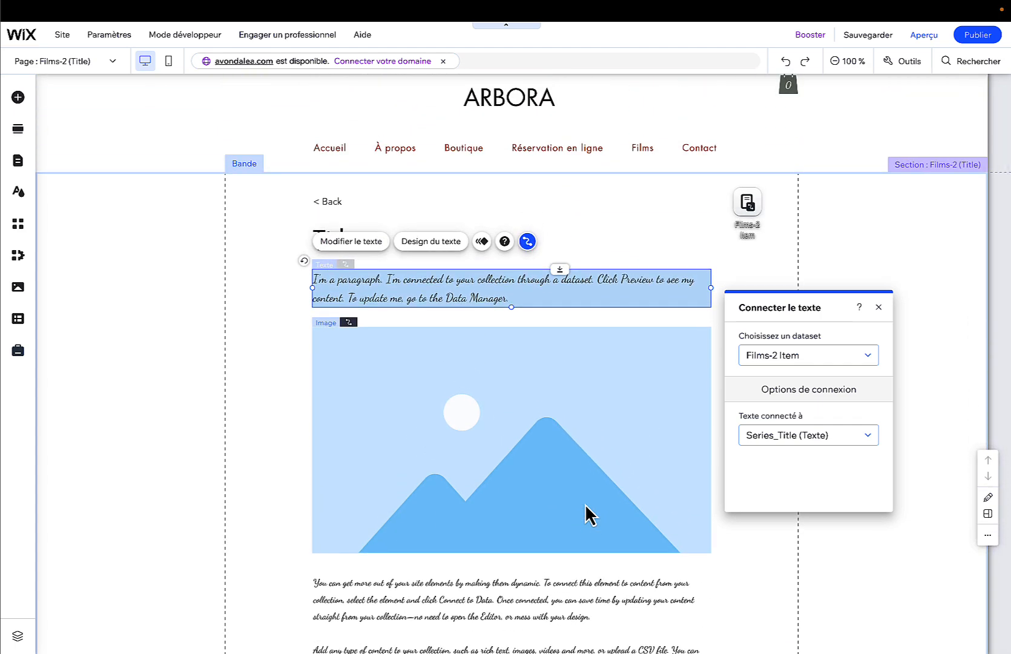
{"action": "left_click", "coordinate": [806, 441]}
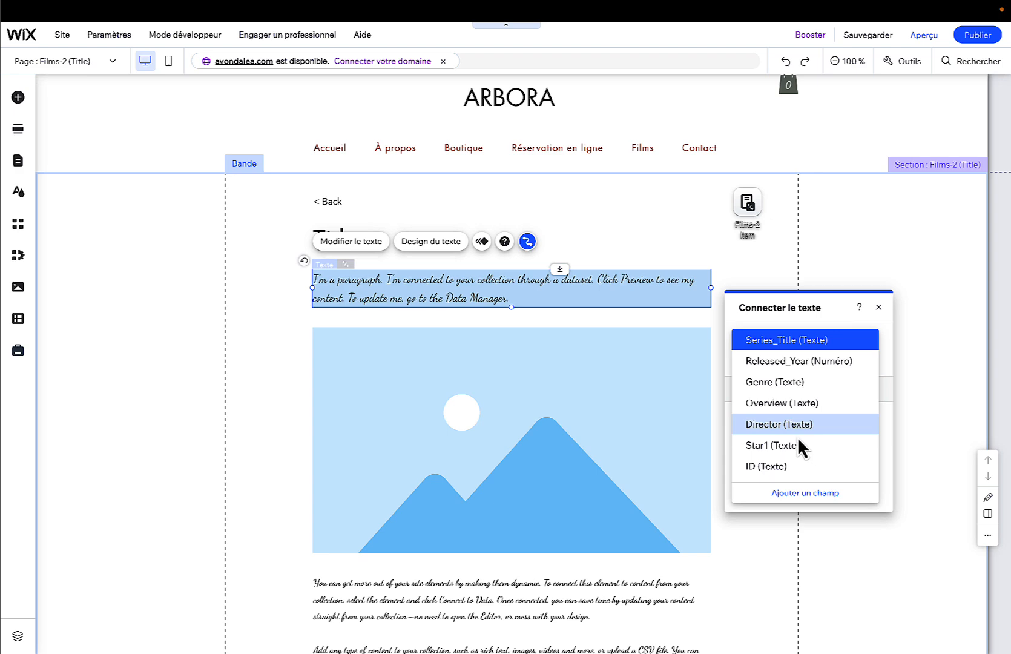
{"action": "left_click", "coordinate": [785, 431]}
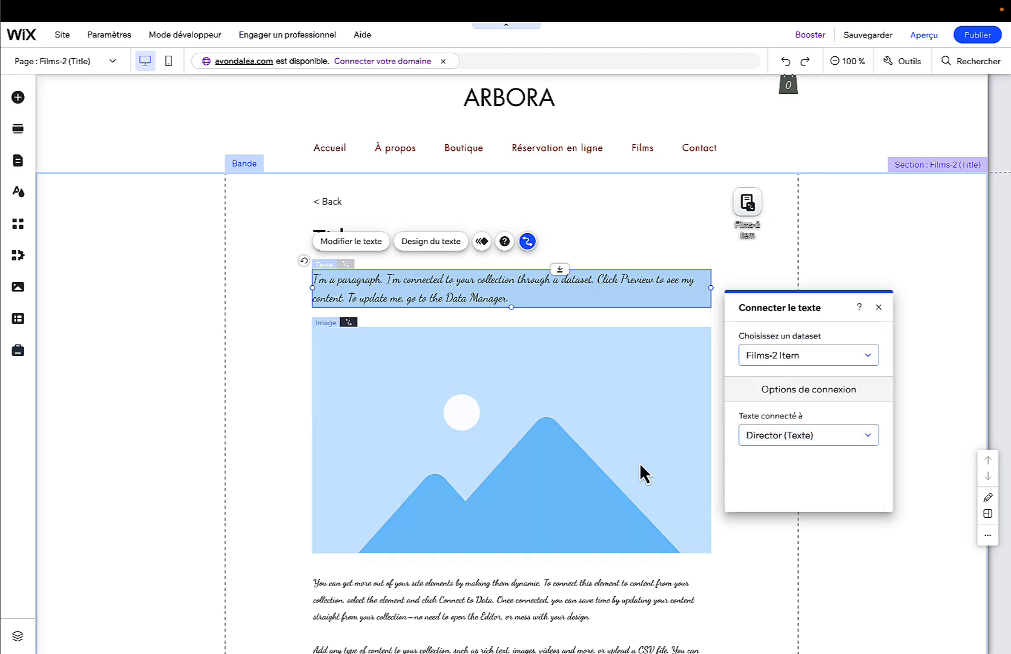
Connect the long text block below the image to the Overview field.
{"action": "scroll", "coordinate": [639, 462], "scroll_direction": "down", "scroll_amount": 3}
{"action": "scroll", "coordinate": [639, 461], "scroll_direction": "down", "scroll_amount": 2}
{"action": "left_click", "coordinate": [547, 414]}
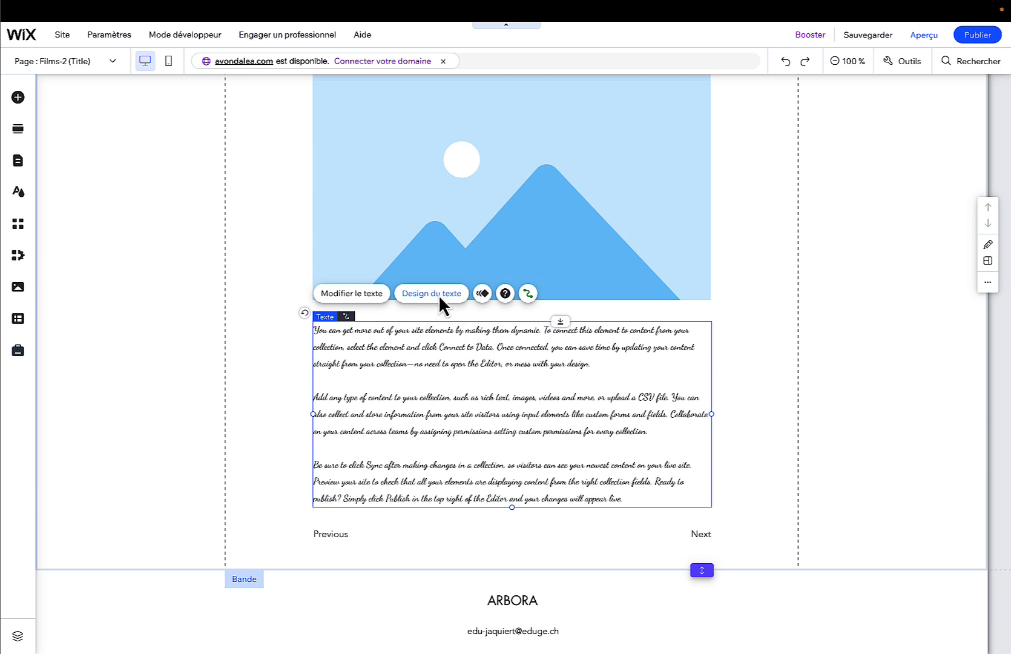
{"action": "left_click", "coordinate": [528, 294]}
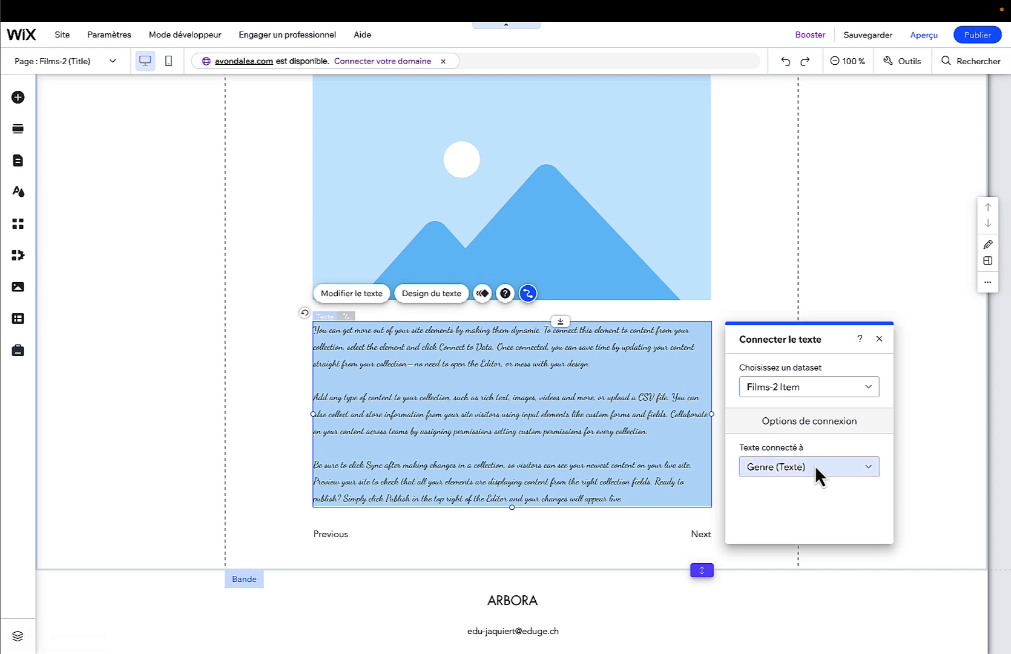
{"action": "left_click", "coordinate": [814, 465]}
{"action": "scroll", "coordinate": [815, 464], "scroll_direction": "down", "scroll_amount": 2}
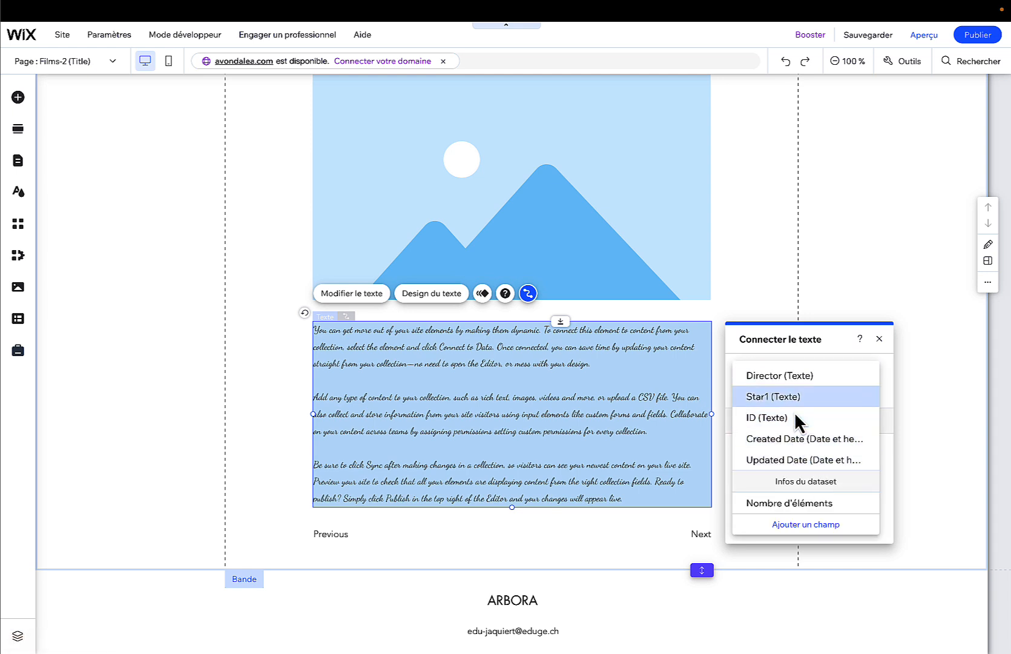
{"action": "scroll", "coordinate": [795, 414], "scroll_direction": "up", "scroll_amount": 2}
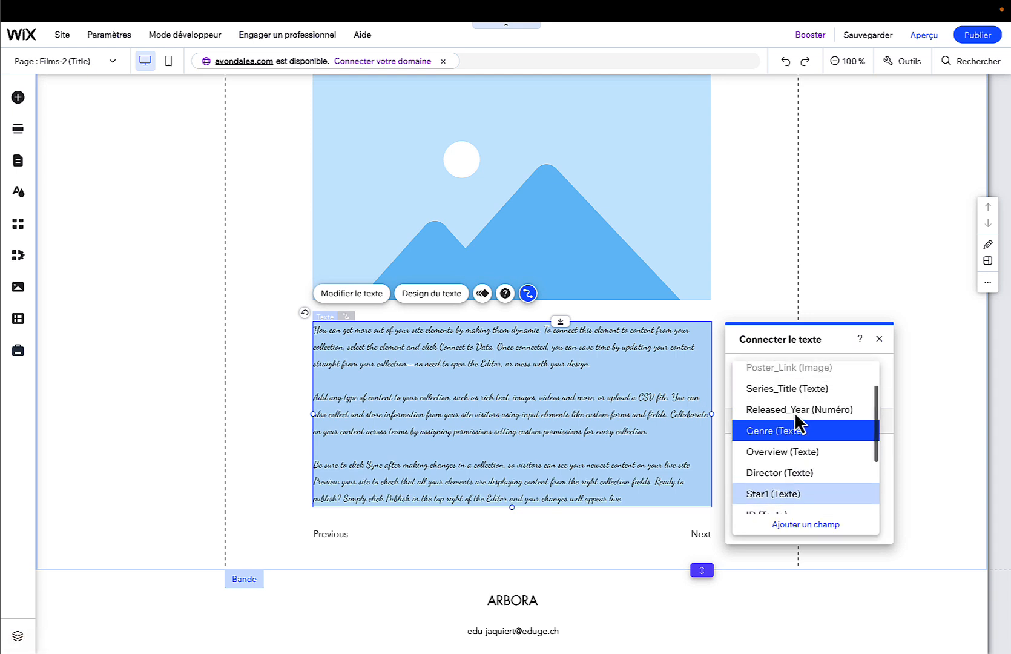
{"action": "left_click", "coordinate": [793, 453]}
Connect the image's alt text to the Series_Title field of the Films-2 Item dataset.
{"action": "left_click", "coordinate": [675, 247]}
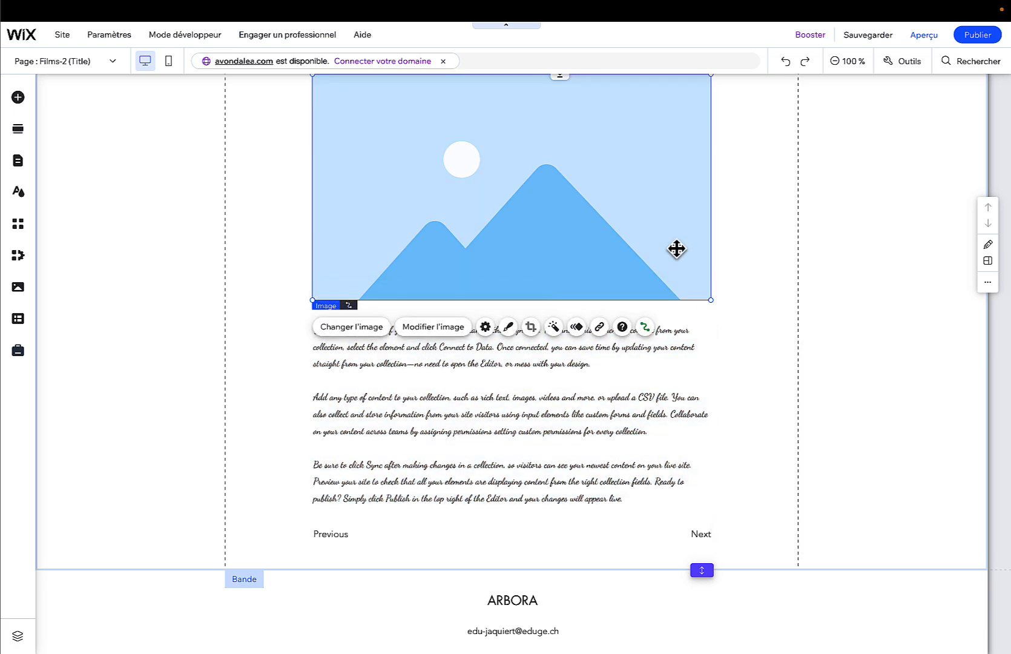
{"action": "scroll", "coordinate": [676, 247], "scroll_direction": "up", "scroll_amount": 3}
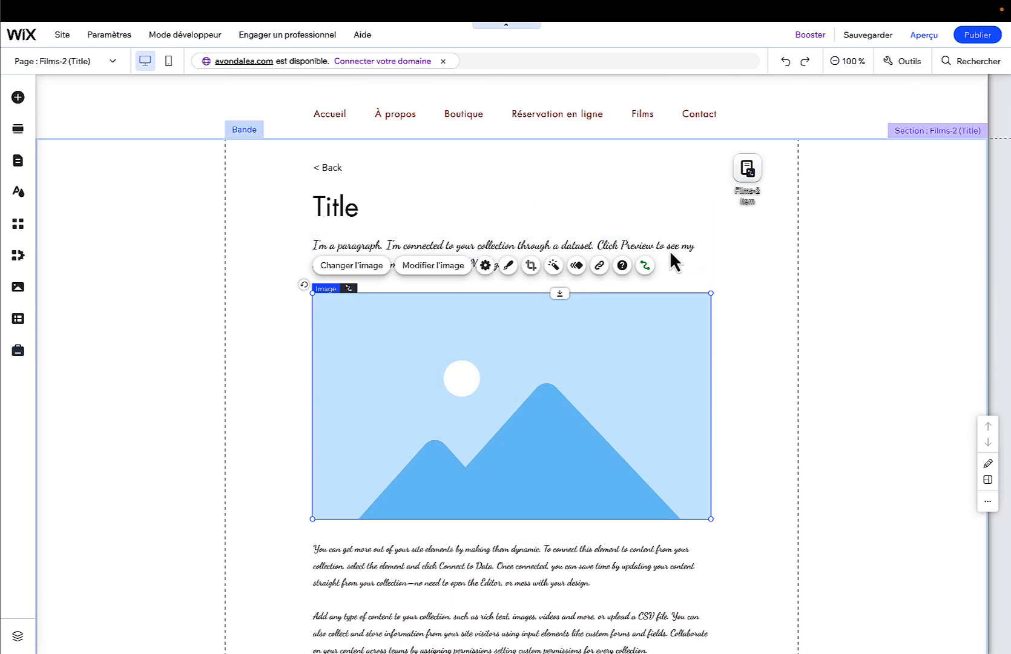
{"action": "left_click", "coordinate": [644, 265]}
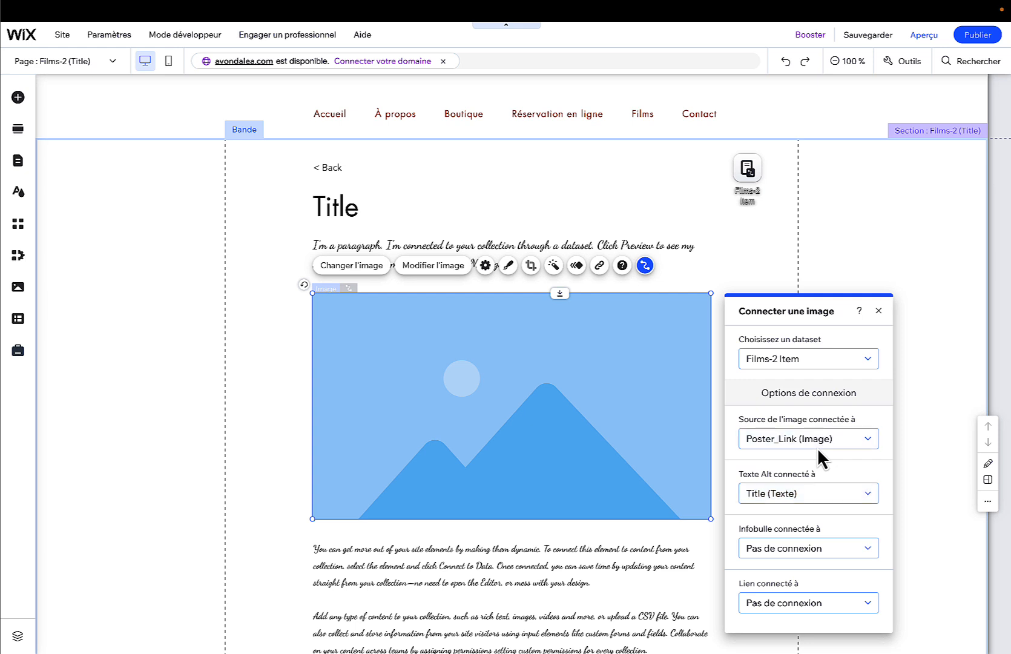
{"action": "left_click", "coordinate": [796, 500]}
{"action": "scroll", "coordinate": [787, 550], "scroll_direction": "down", "scroll_amount": 1}
{"action": "scroll", "coordinate": [787, 550], "scroll_direction": "down", "scroll_amount": 3}
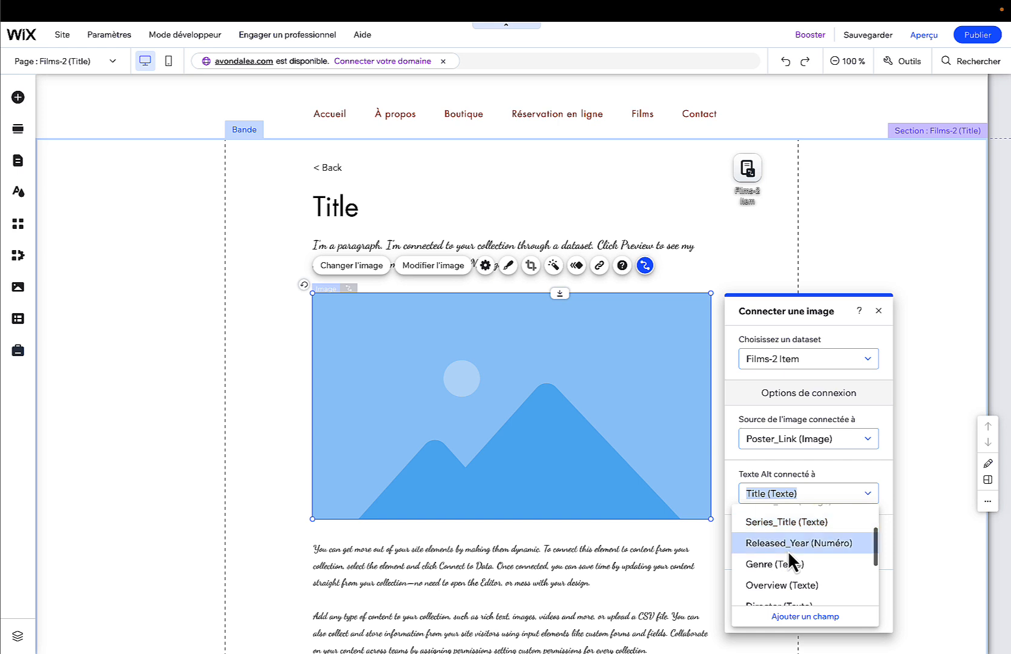
{"action": "scroll", "coordinate": [787, 550], "scroll_direction": "up", "scroll_amount": 4}
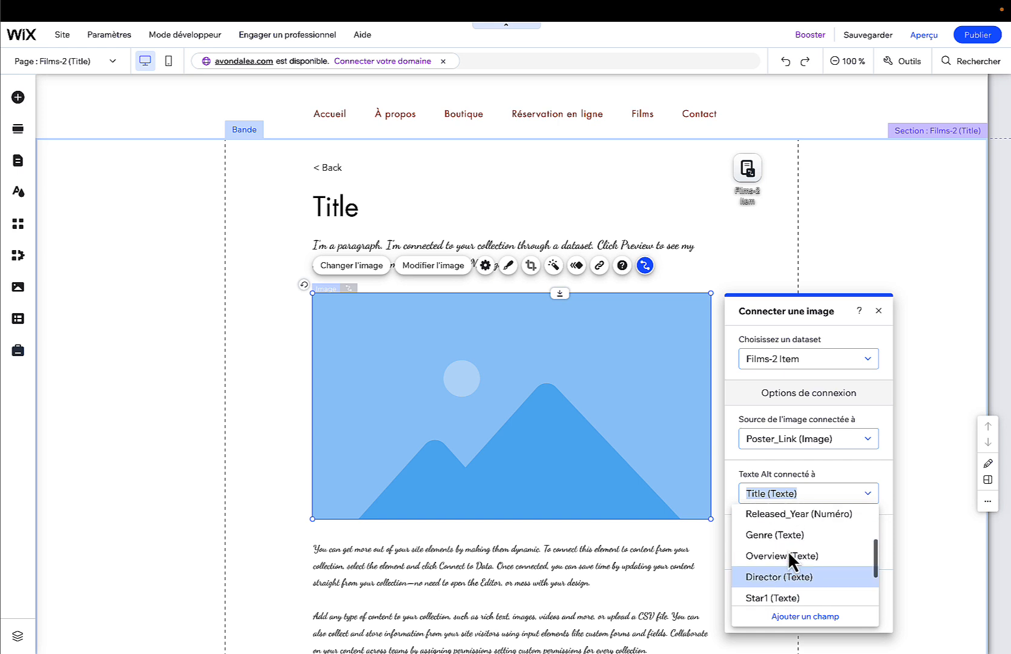
{"action": "left_click", "coordinate": [787, 550]}
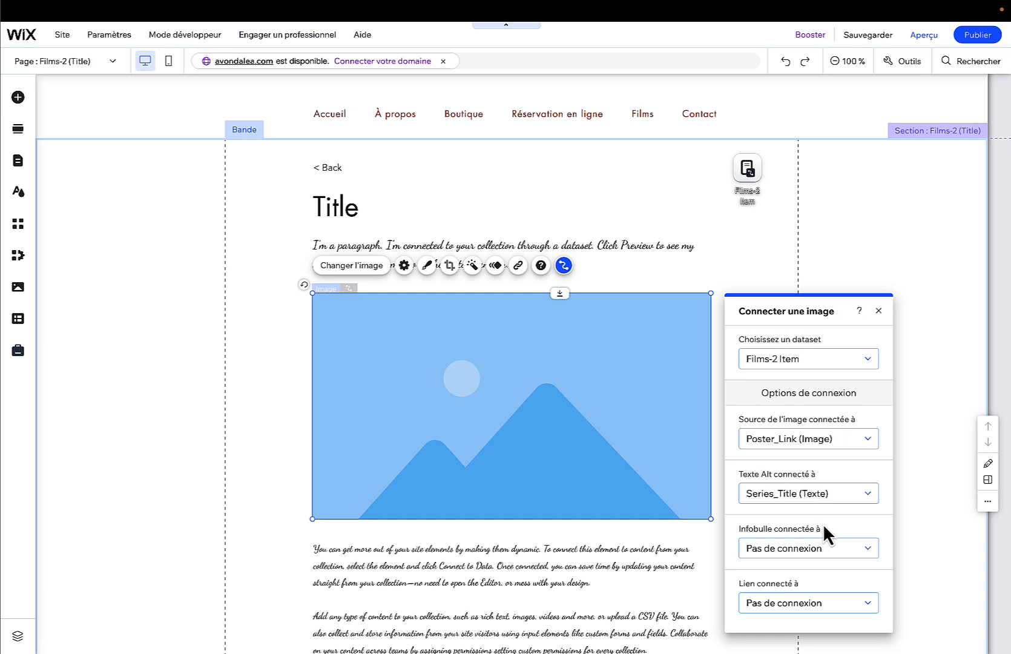
{"action": "left_click", "coordinate": [825, 303]}
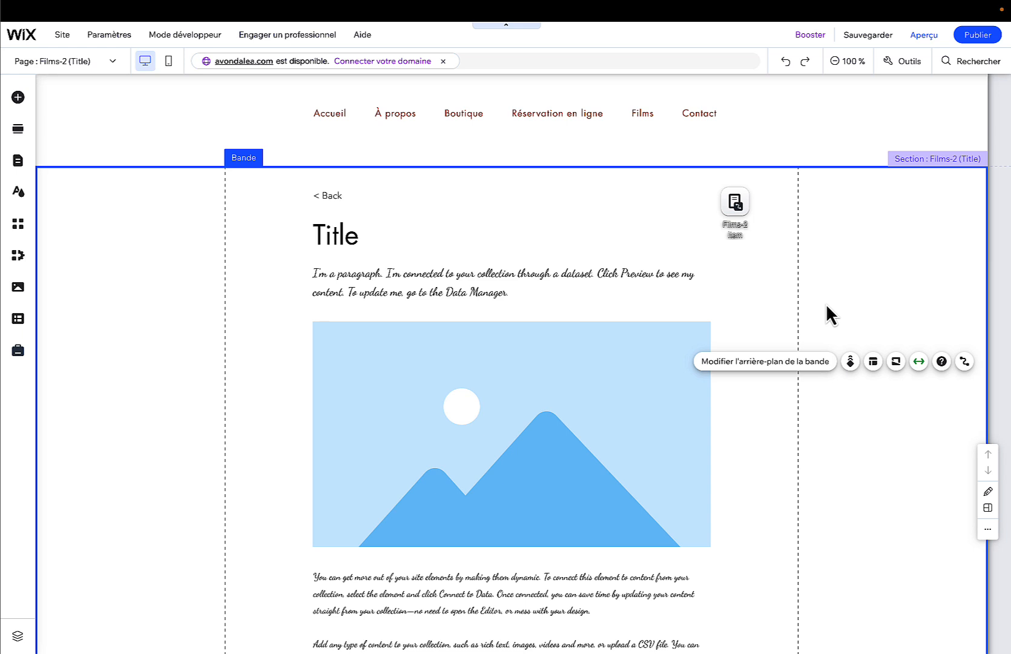
Bring up the page settings of Films-2 (Title) and review its URL structure and basic SEO settings.
{"action": "left_click", "coordinate": [15, 159]}
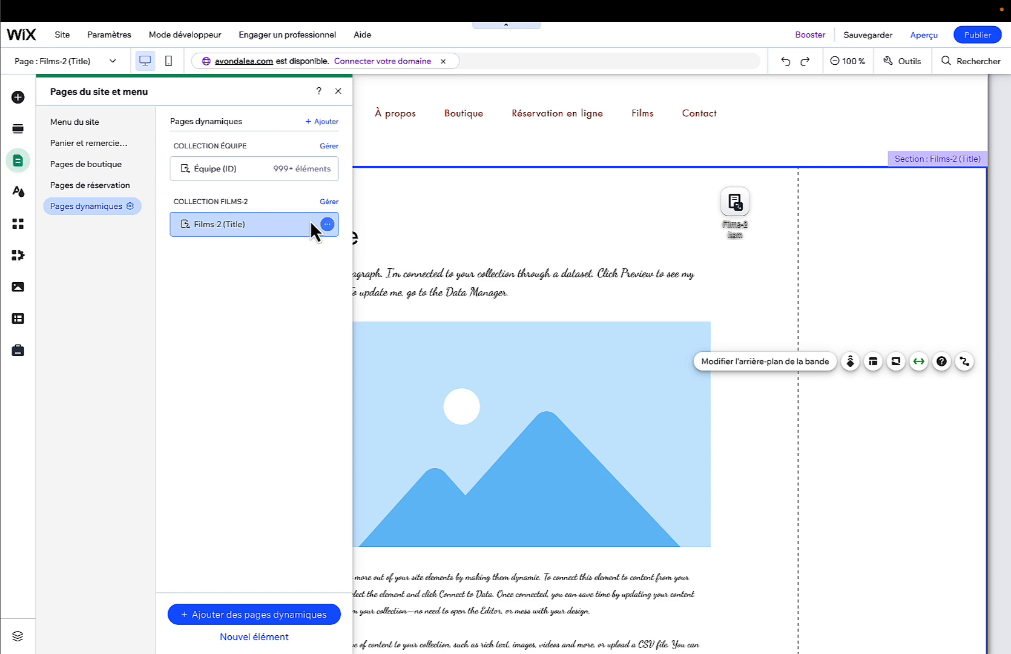
{"action": "left_click", "coordinate": [325, 224]}
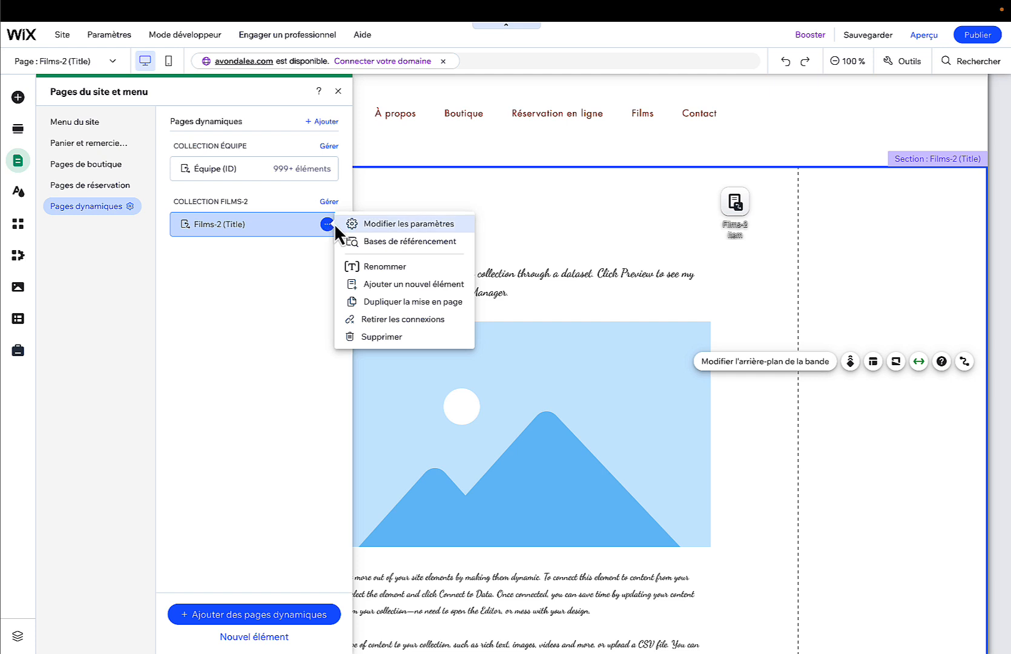
{"action": "left_click", "coordinate": [402, 223]}
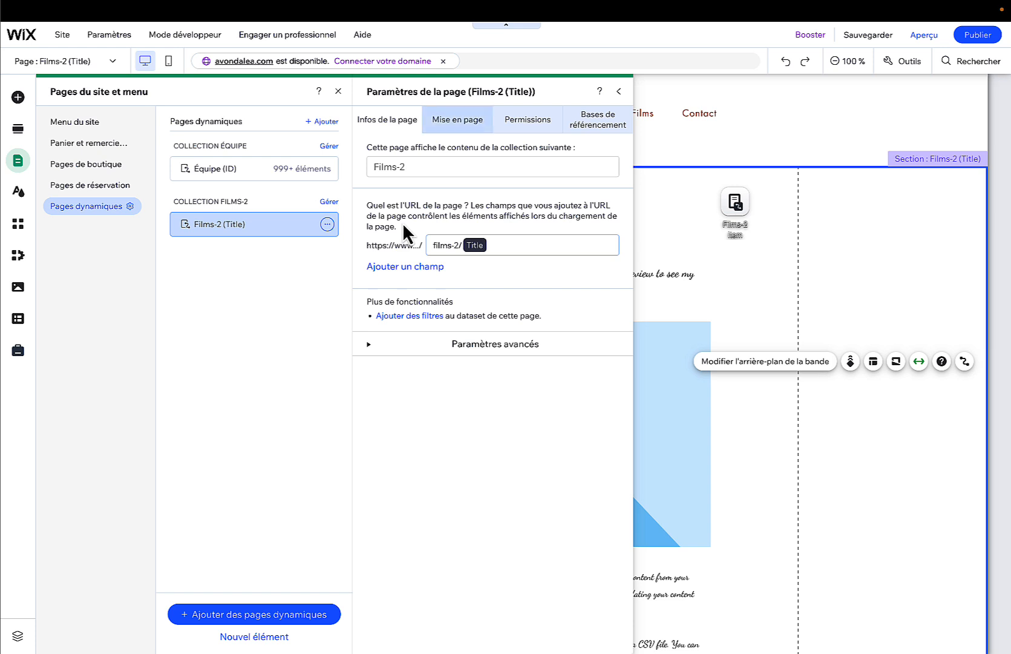
{"action": "left_click", "coordinate": [584, 119]}
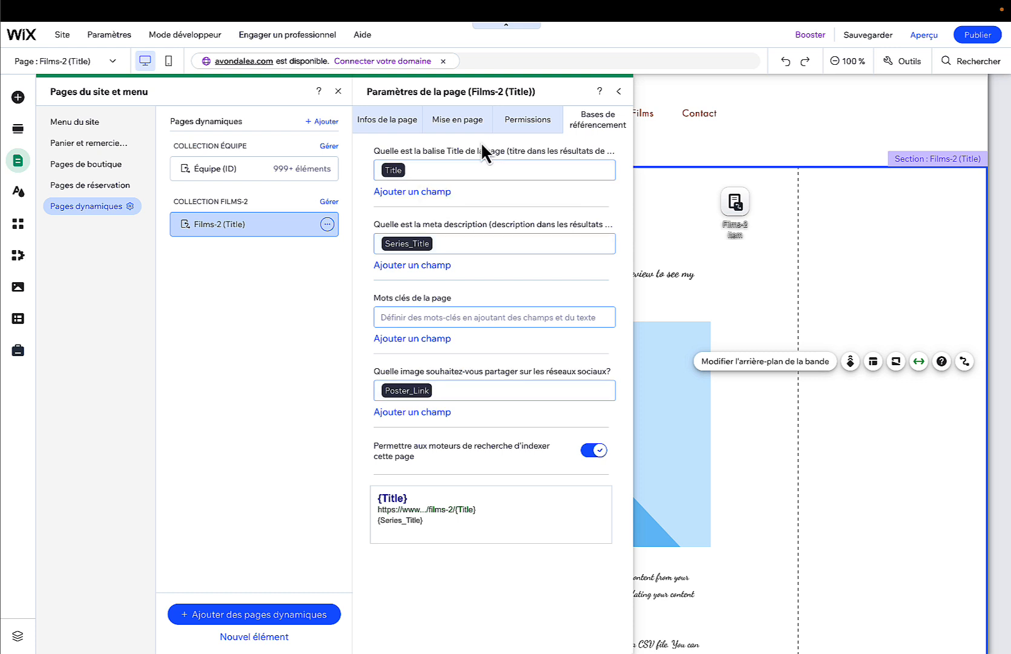
Replace the Title field in the page's title tag with the Series_Title field.
{"action": "left_click", "coordinate": [400, 168]}
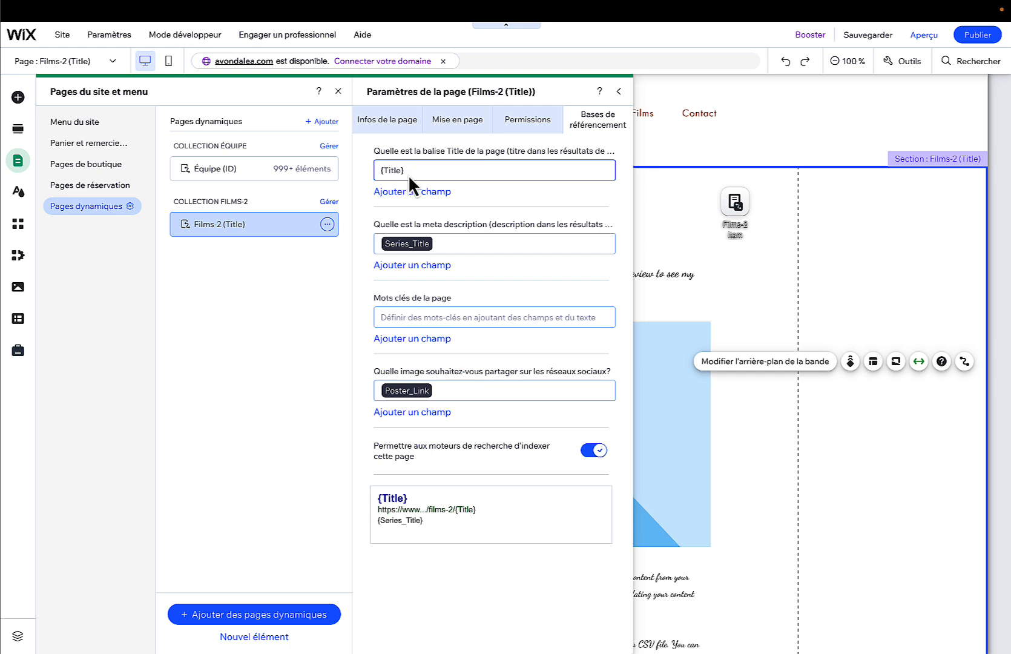
{"action": "key", "text": "BackSpace"}
{"action": "left_click", "coordinate": [410, 192]}
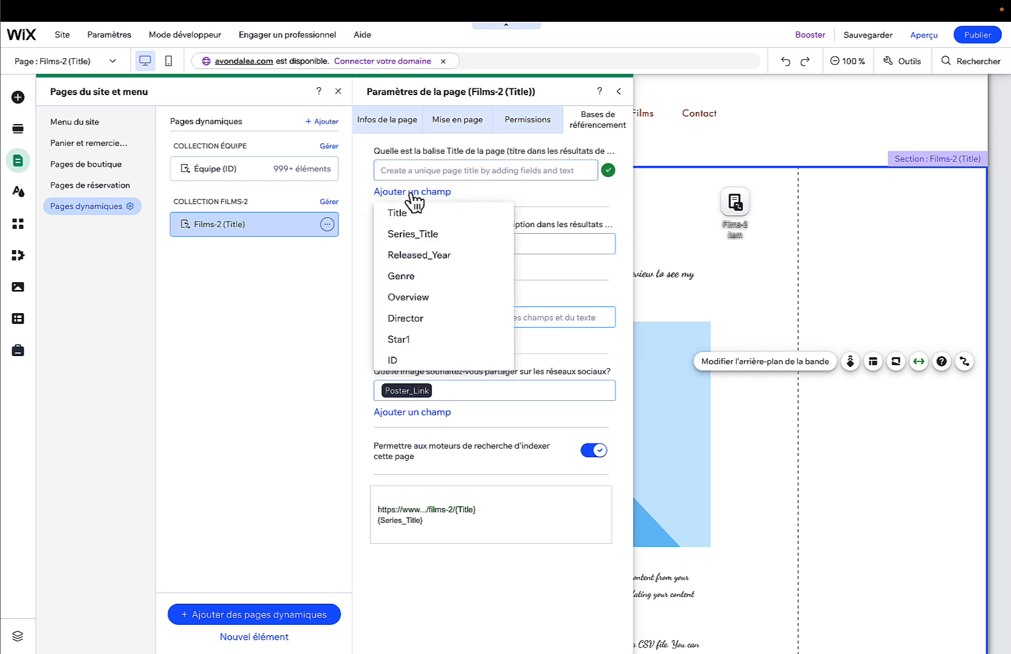
{"action": "left_click", "coordinate": [424, 227]}
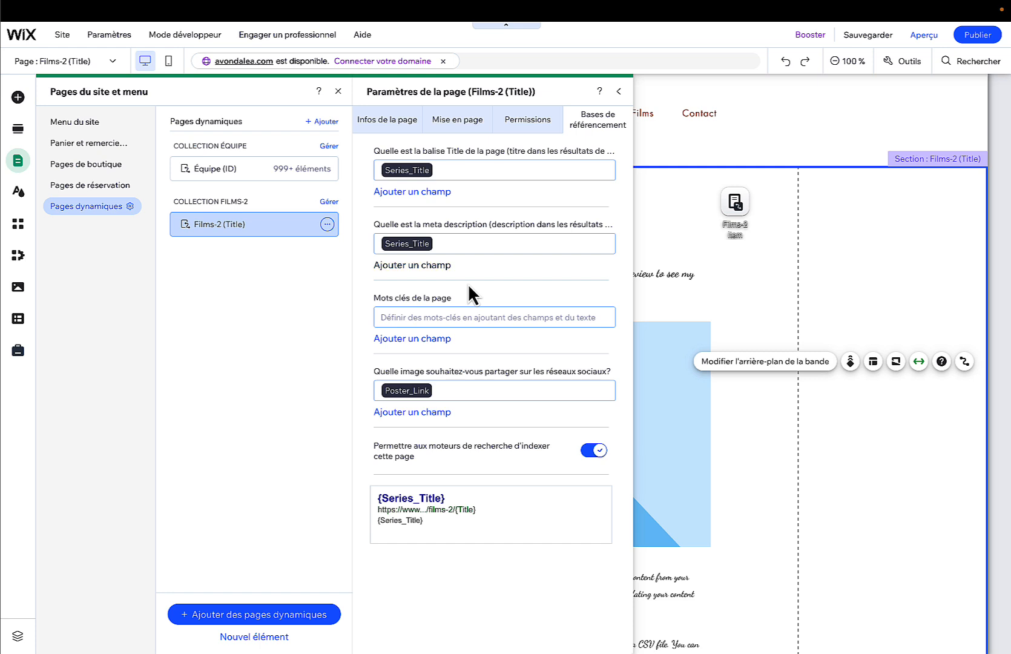
Review the dynamic page's keyword, search indexing, permission and layout settings.
{"action": "left_click", "coordinate": [441, 317]}
{"action": "left_click", "coordinate": [597, 448]}
{"action": "left_click", "coordinate": [543, 127]}
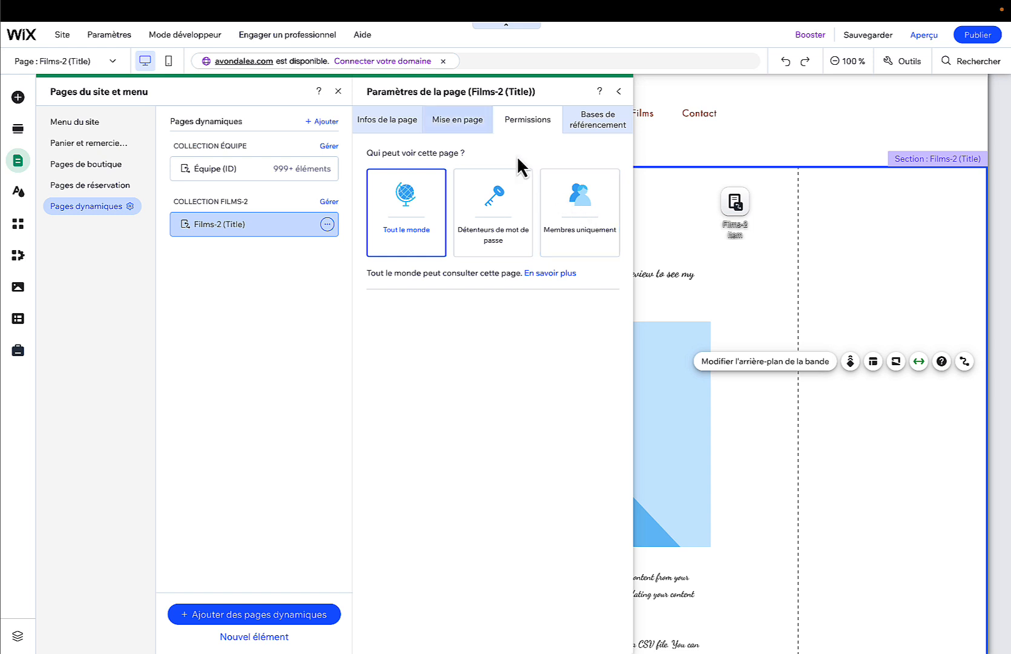
{"action": "left_click", "coordinate": [461, 118]}
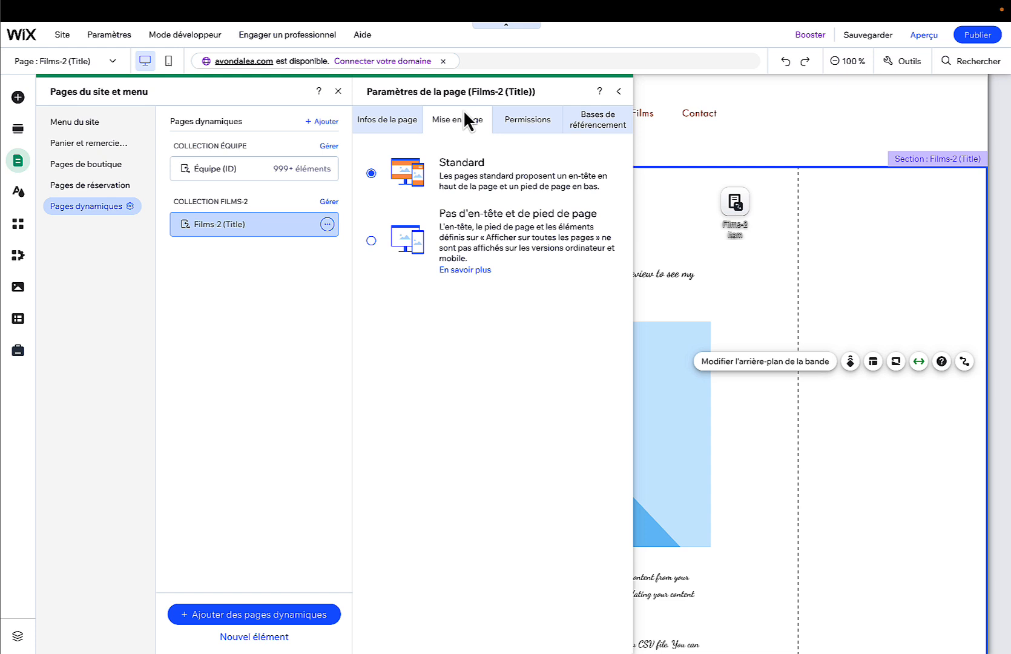
Change the prefix of the dynamic page's URL to films/.
{"action": "left_click", "coordinate": [398, 118]}
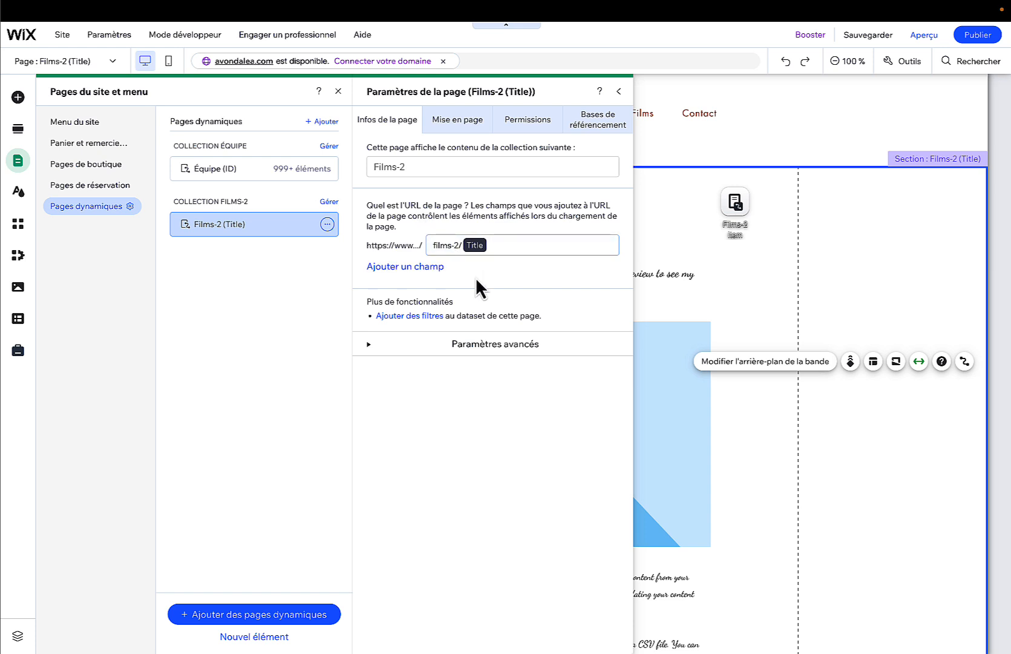
{"action": "left_click", "coordinate": [440, 247]}
{"action": "left_click", "coordinate": [455, 247]}
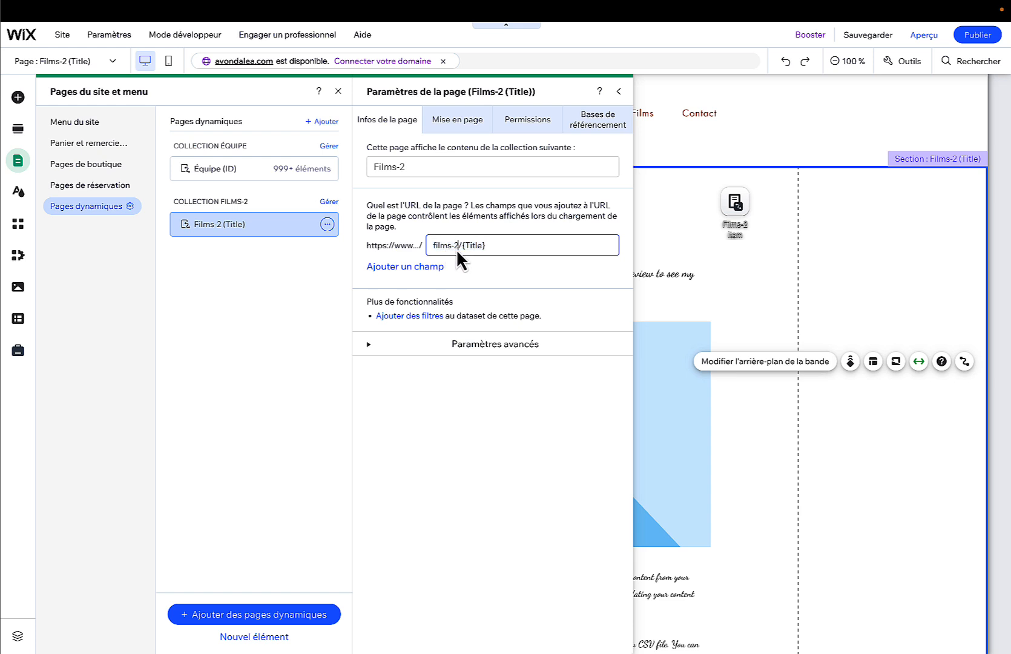
{"action": "key", "text": "BackSpace"}
{"action": "key", "text": "BackSpace"}
{"action": "double_click", "coordinate": [440, 246]}
{"action": "key", "text": "BackSpace"}
{"action": "key", "text": "Delete"}
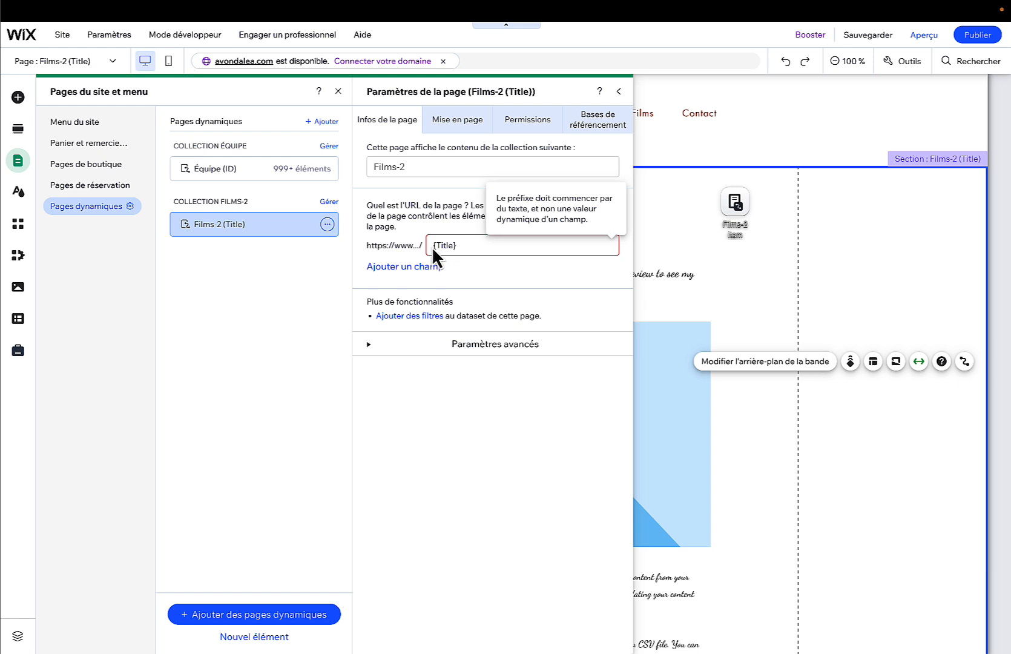
{"action": "type", "text": "films/"}
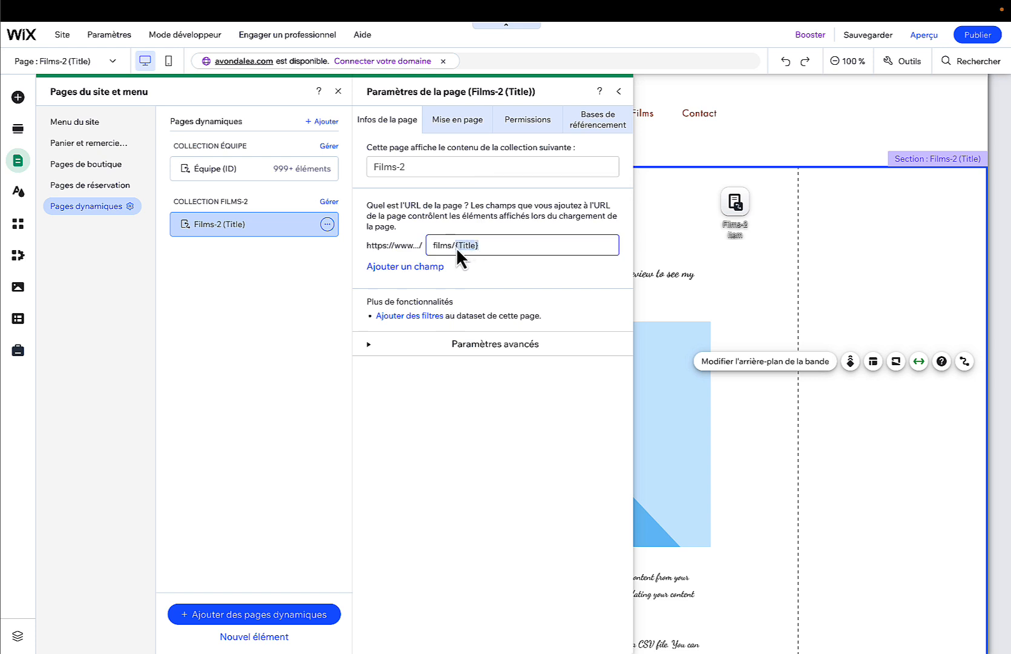
Replace the Title field in the page's URL with the Series_Title field.
{"action": "key", "text": "BackSpace"}
{"action": "left_click", "coordinate": [421, 265]}
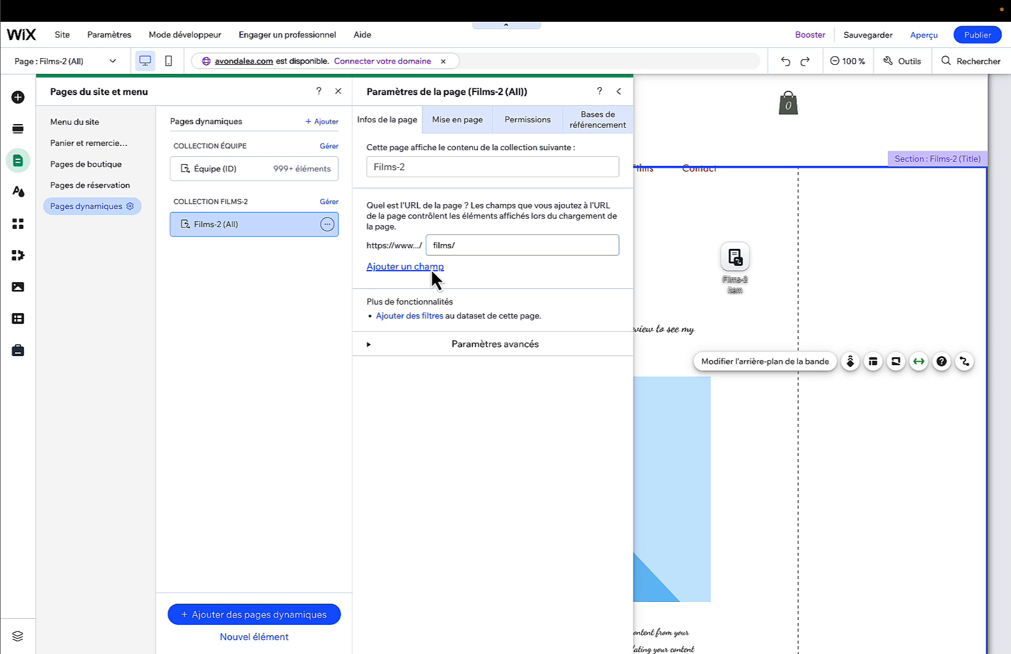
{"action": "left_click", "coordinate": [430, 267]}
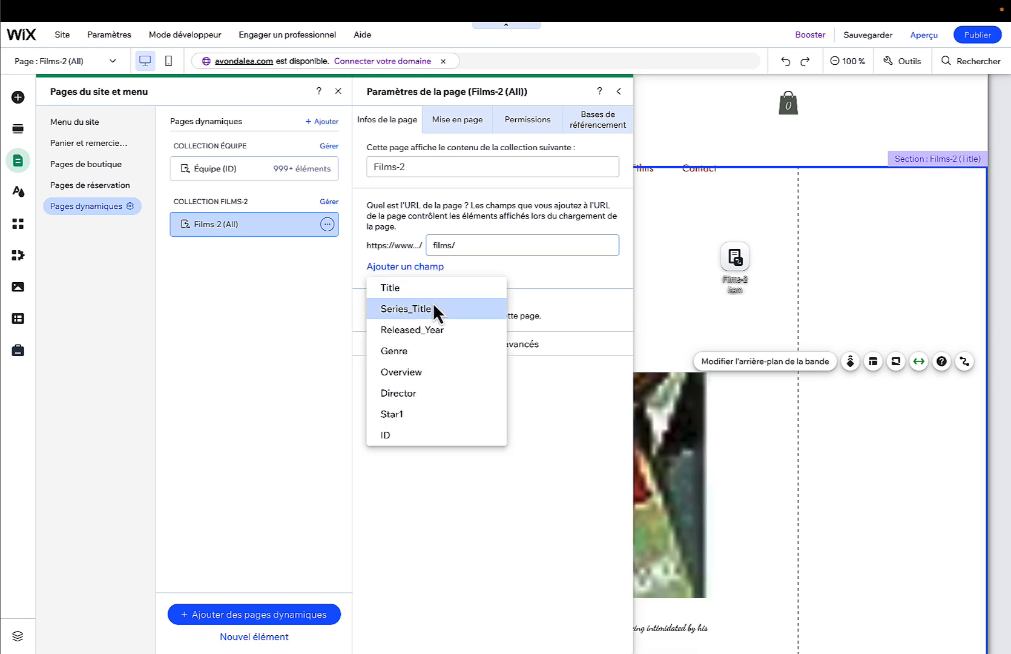
{"action": "left_click", "coordinate": [434, 308]}
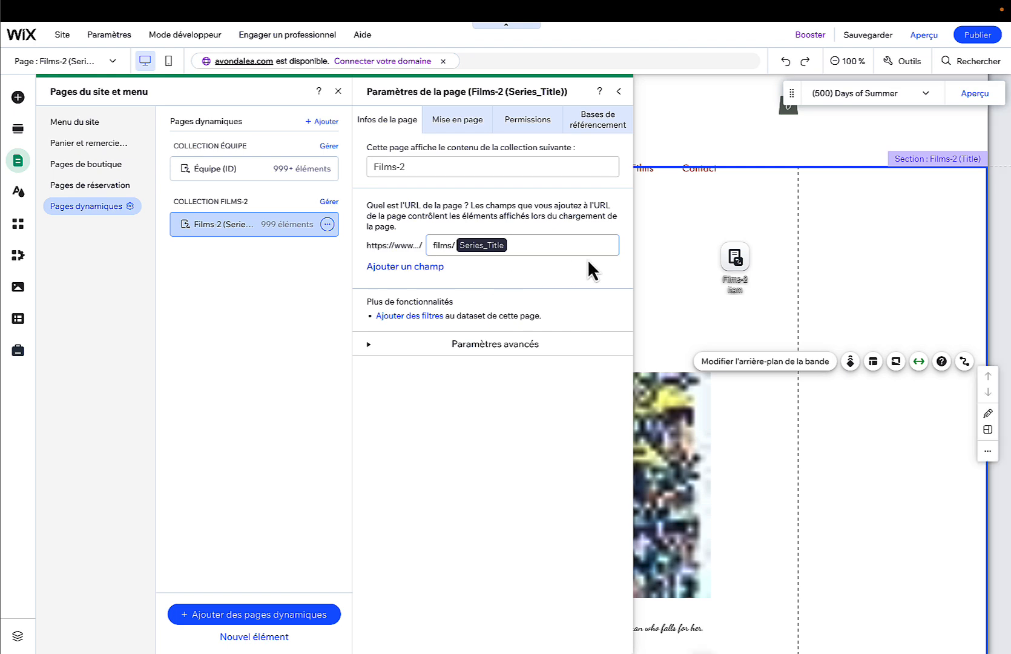
Close the page settings, look over the item page and switch the displayed film to 1917.
{"action": "left_click", "coordinate": [847, 218]}
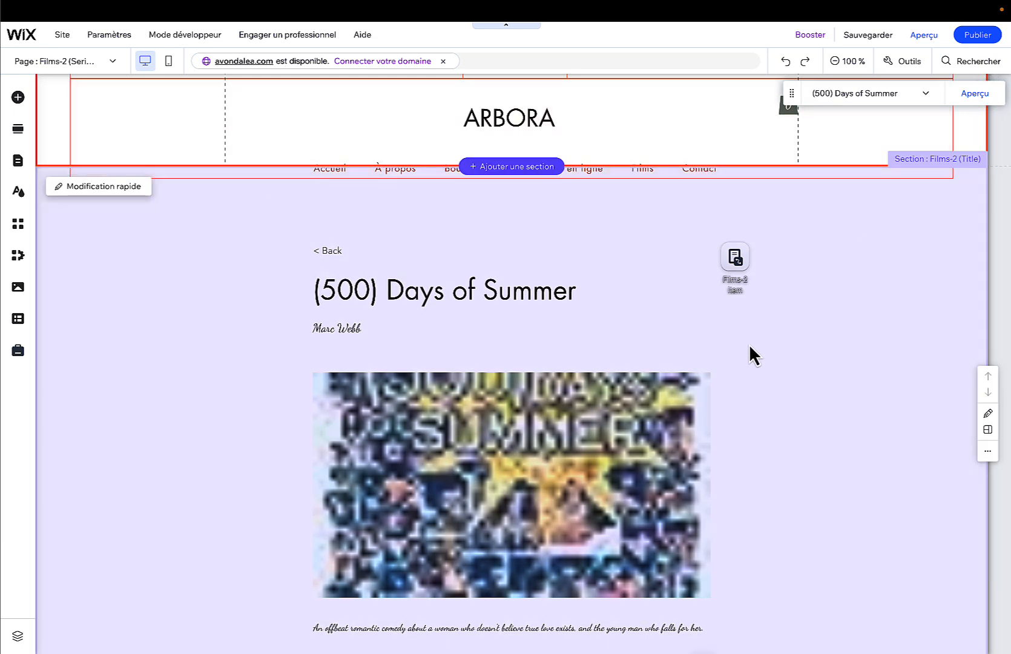
{"action": "scroll", "coordinate": [724, 381], "scroll_direction": "down", "scroll_amount": 5}
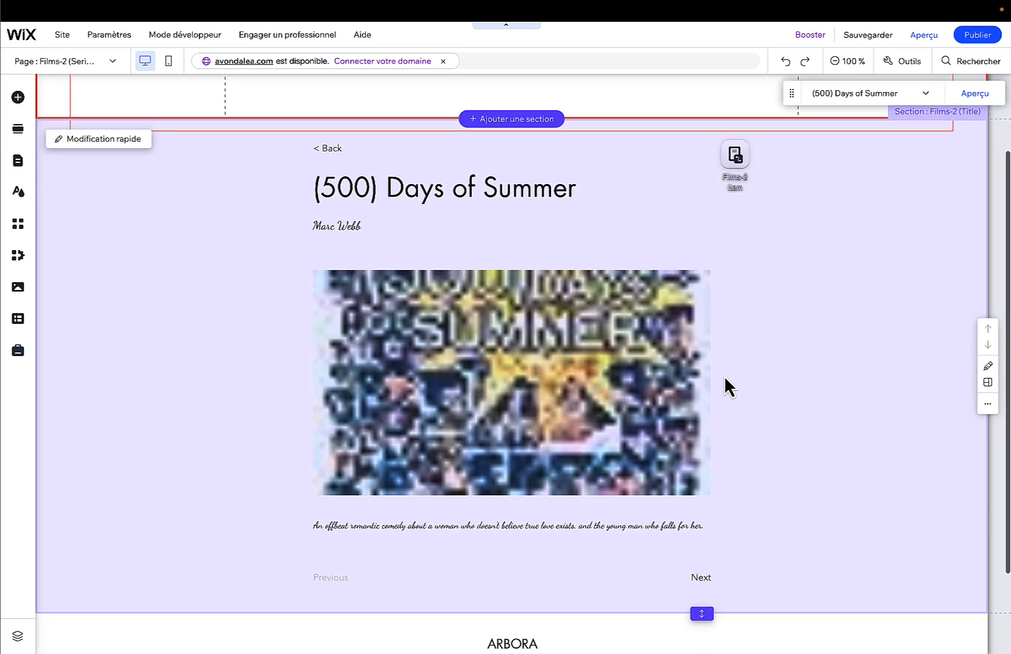
{"action": "scroll", "coordinate": [724, 381], "scroll_direction": "up", "scroll_amount": 3}
{"action": "scroll", "coordinate": [725, 378], "scroll_direction": "up", "scroll_amount": 1}
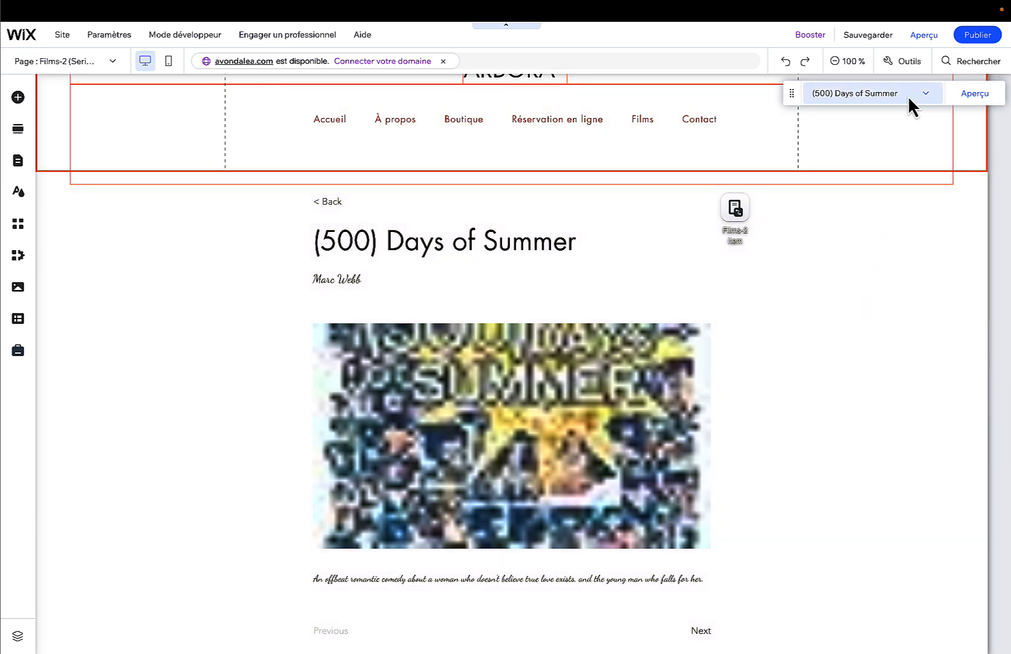
{"action": "left_click", "coordinate": [907, 95]}
{"action": "left_click", "coordinate": [846, 180]}
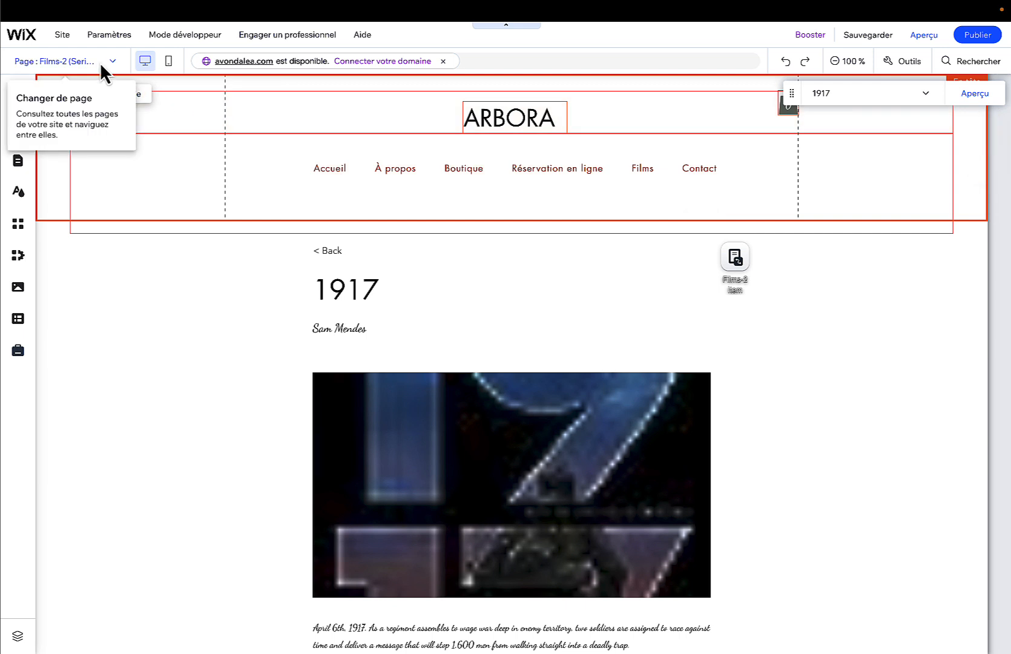
Switch to the Films page and bring the repeater of film cards into view.
{"action": "left_click", "coordinate": [101, 62]}
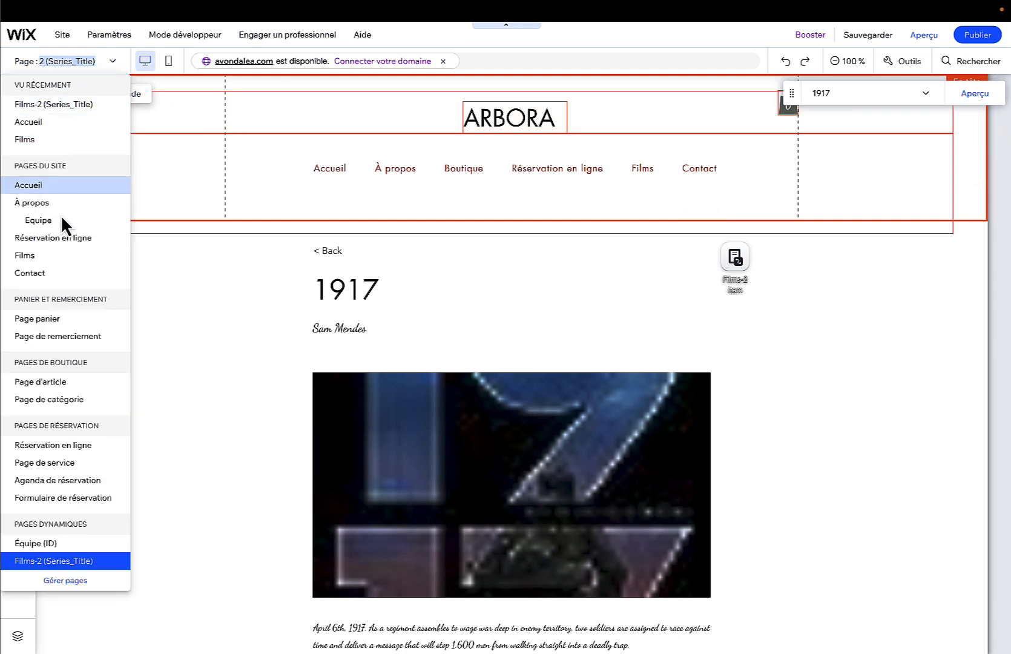
{"action": "left_click", "coordinate": [51, 256]}
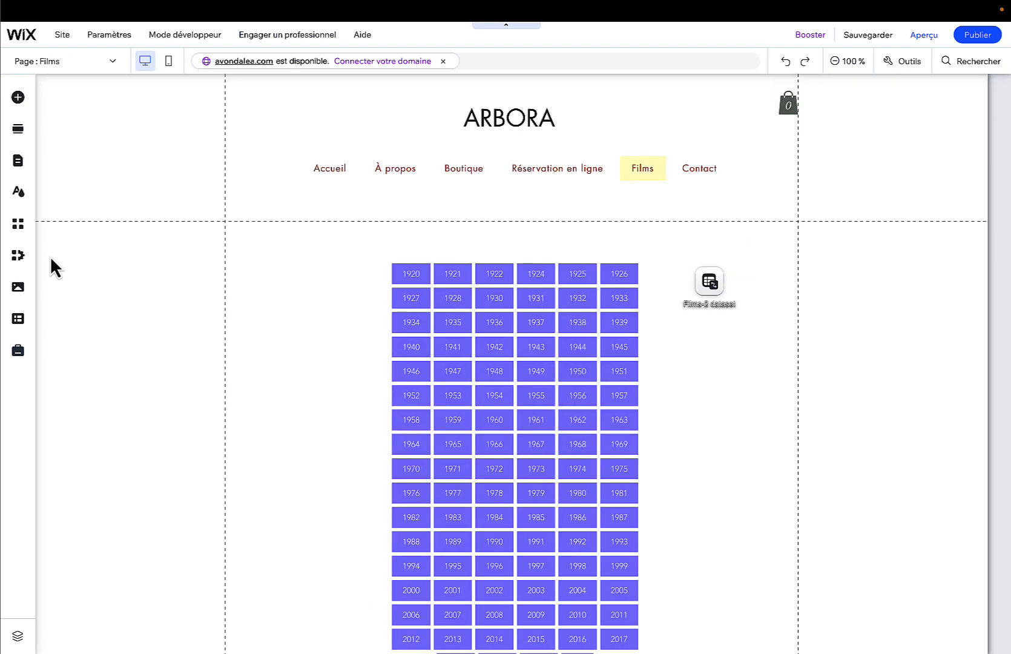
{"action": "scroll", "coordinate": [442, 388], "scroll_direction": "down", "scroll_amount": 7}
{"action": "scroll", "coordinate": [441, 383], "scroll_direction": "down", "scroll_amount": 2}
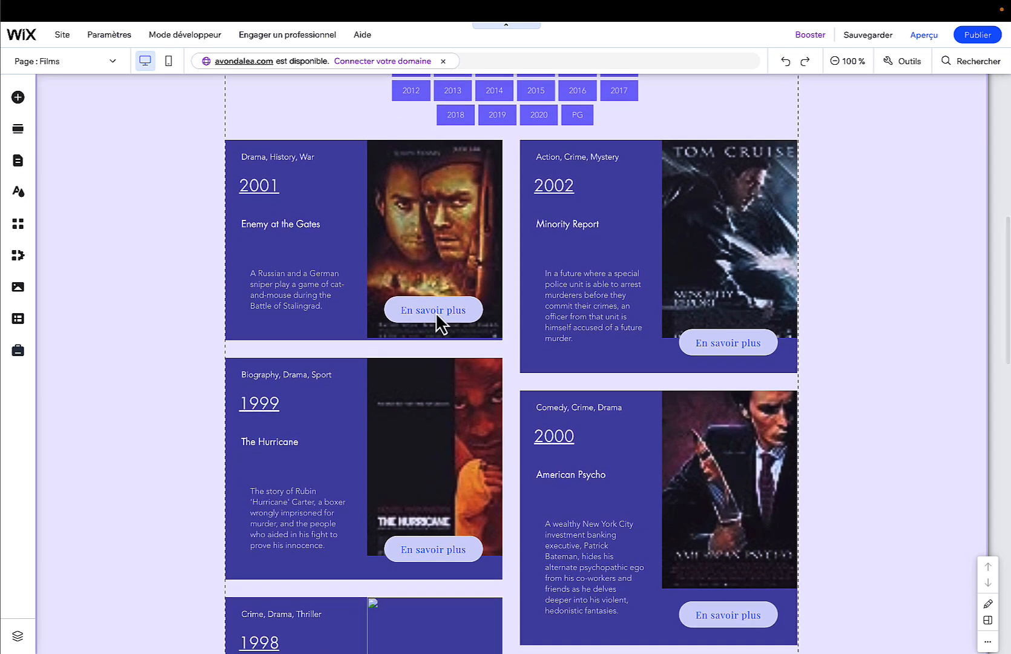
Set the click action of the repeater's "En savoir plus" button to "Aller à Films-2 (Series_Title)".
{"action": "left_click", "coordinate": [435, 312]}
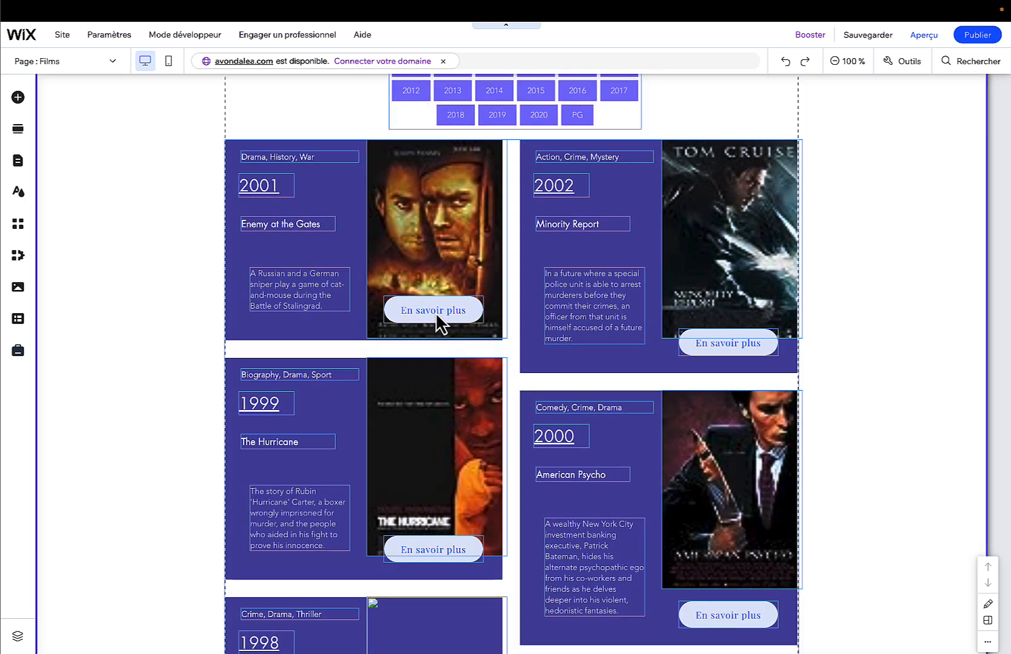
{"action": "left_click", "coordinate": [437, 312]}
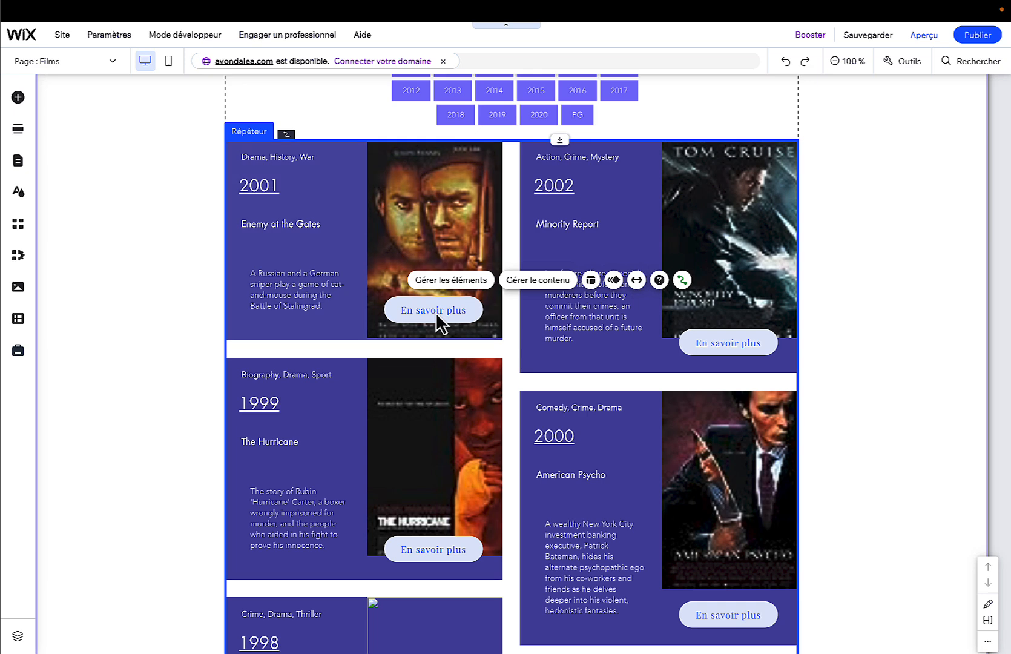
{"action": "left_click", "coordinate": [457, 313]}
{"action": "left_click", "coordinate": [451, 317]}
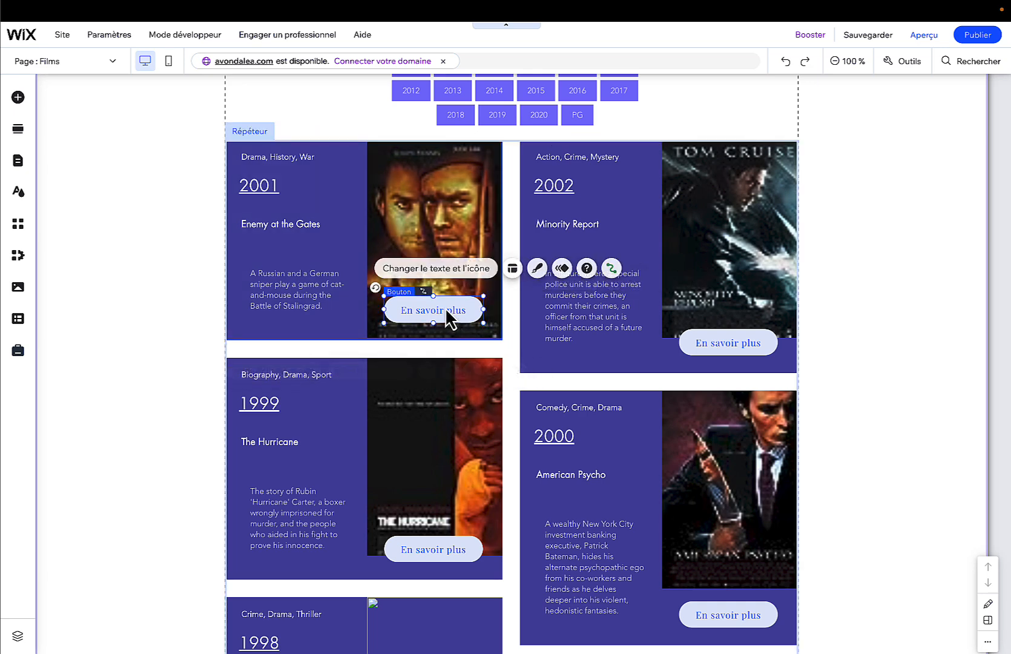
{"action": "left_click", "coordinate": [601, 268]}
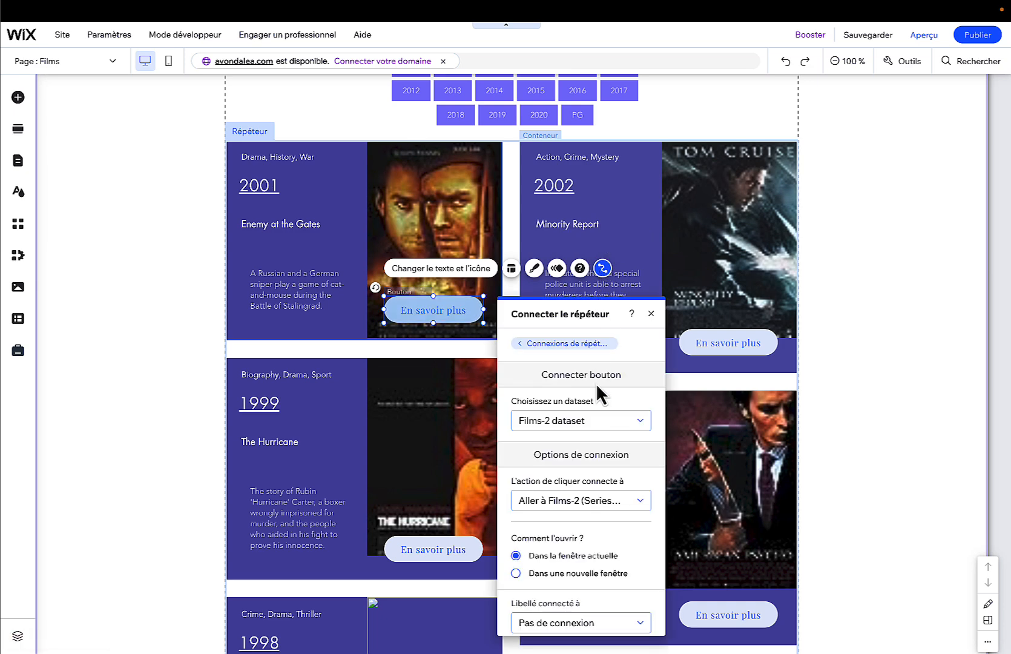
{"action": "scroll", "coordinate": [595, 381], "scroll_direction": "down", "scroll_amount": 1}
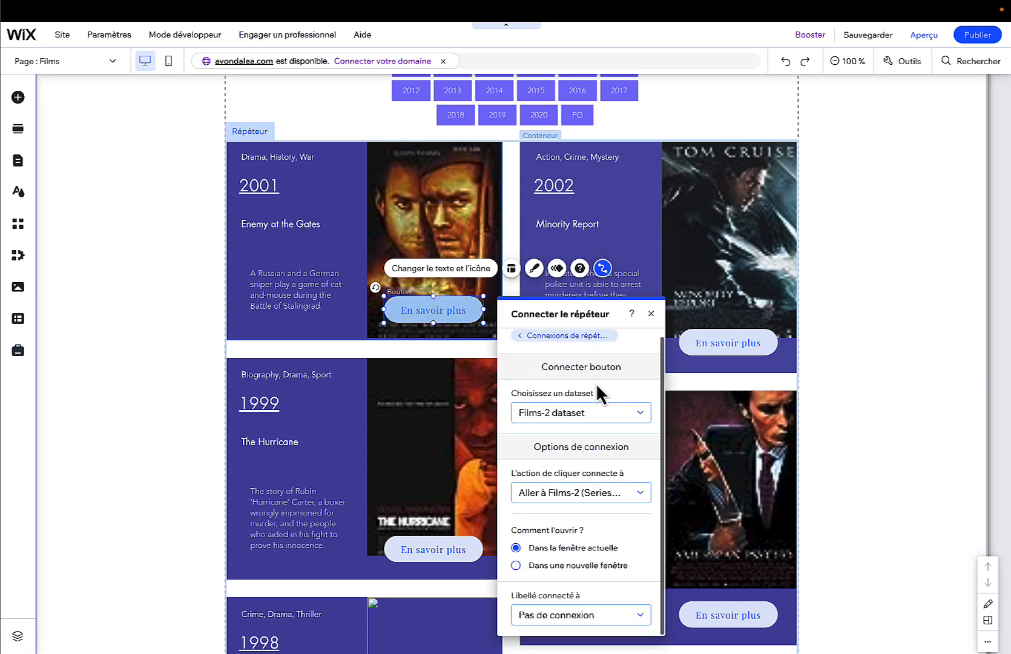
{"action": "left_click", "coordinate": [594, 493]}
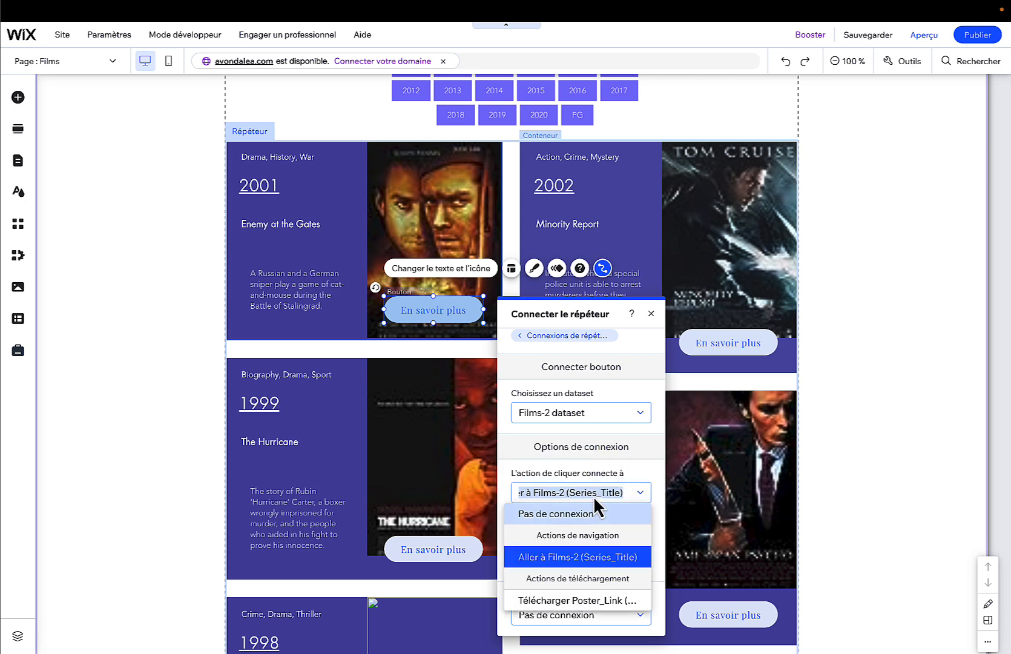
{"action": "left_click", "coordinate": [605, 557]}
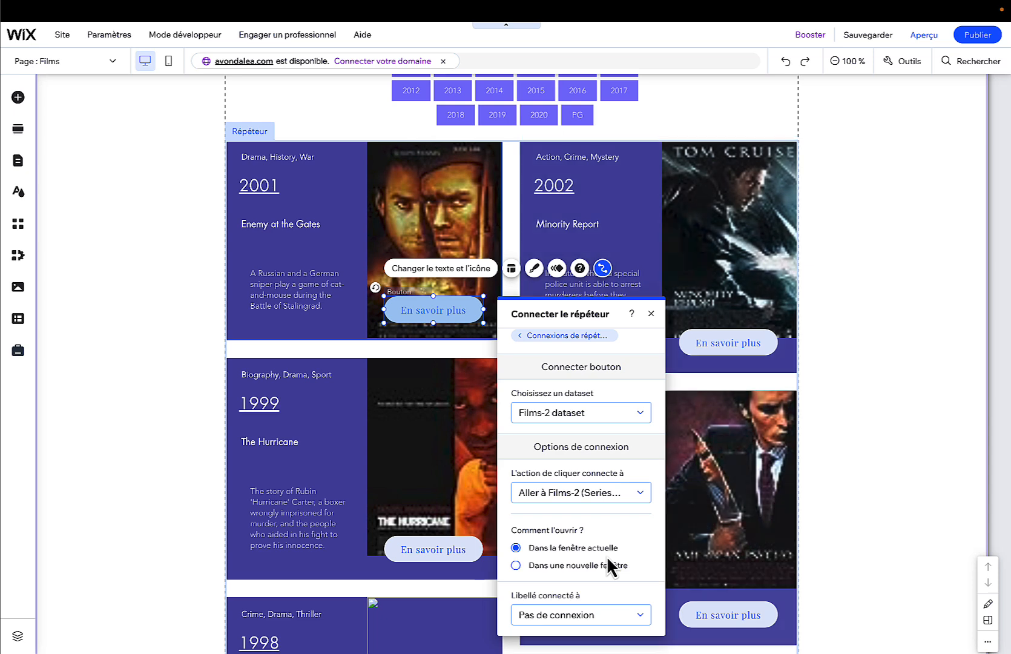
{"action": "left_click", "coordinate": [822, 344]}
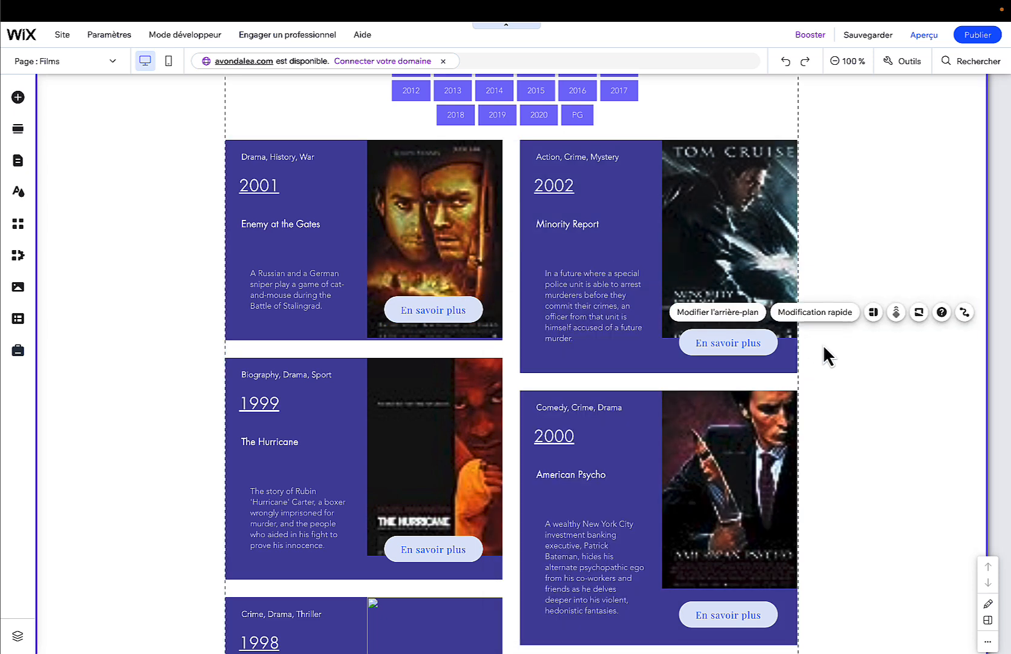
Preview the site, filter the films by 2020 and open the item page of The Trial of the Chicago 7.
{"action": "left_click", "coordinate": [930, 39]}
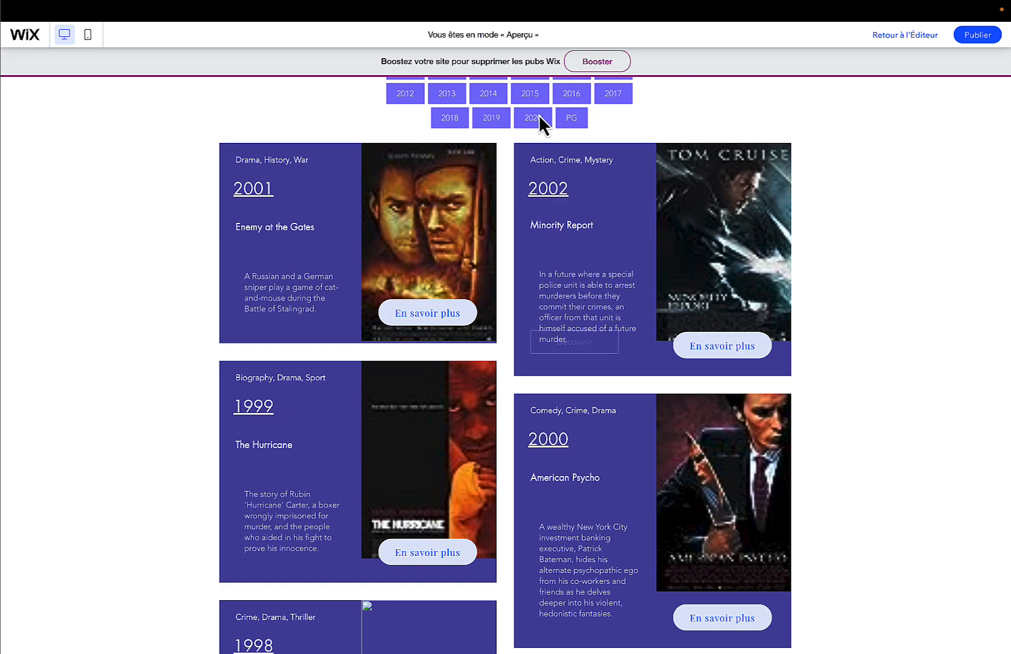
{"action": "scroll", "coordinate": [537, 151], "scroll_direction": "up", "scroll_amount": 10}
{"action": "scroll", "coordinate": [506, 396], "scroll_direction": "down", "scroll_amount": 10}
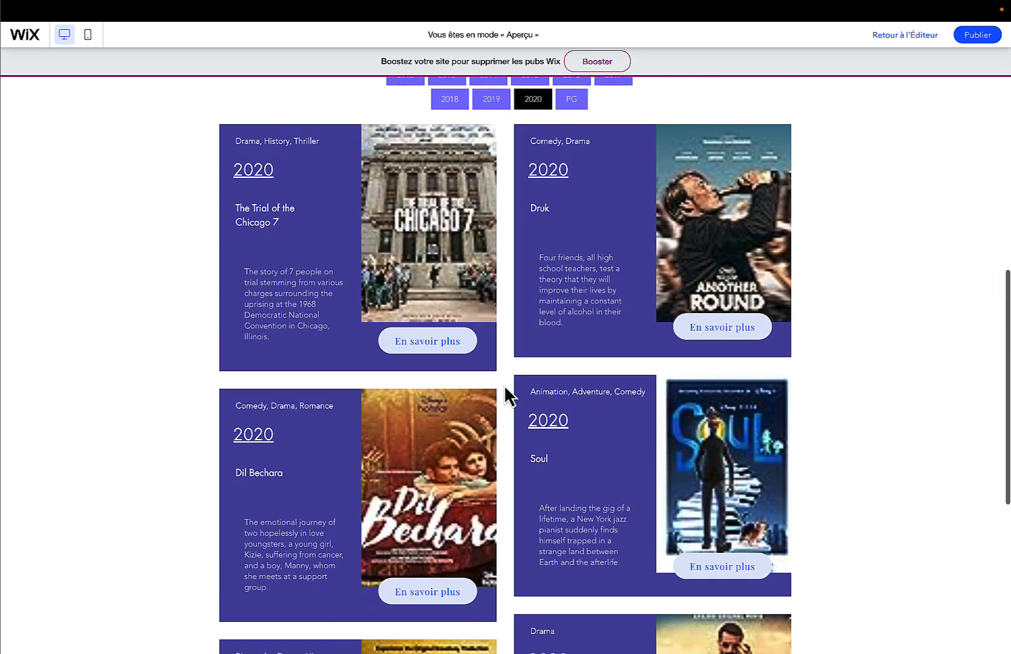
{"action": "left_click", "coordinate": [430, 344]}
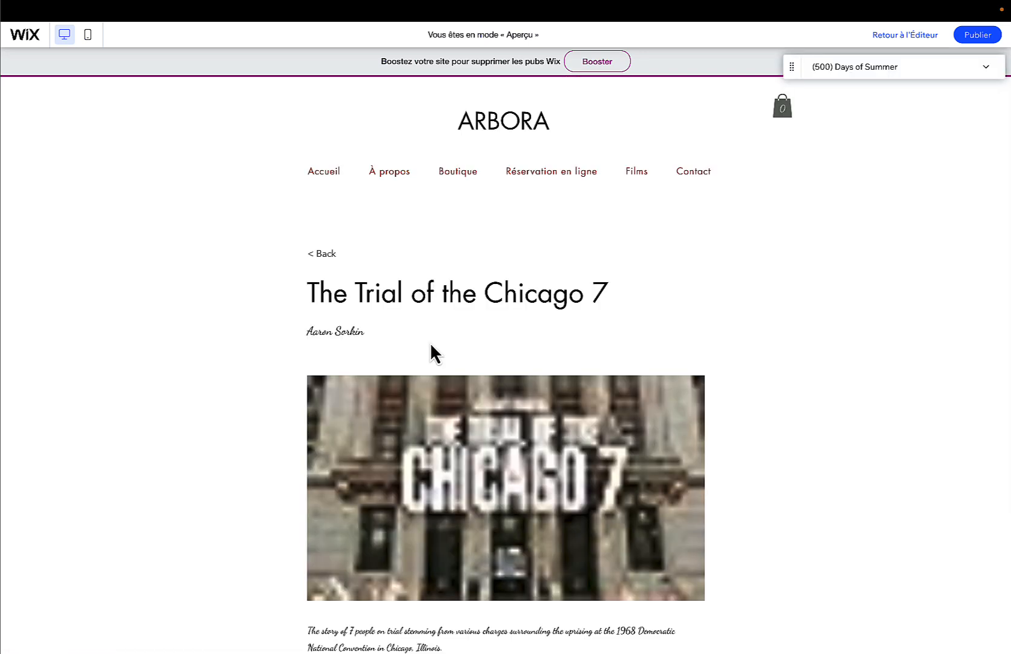
Look through the film's item page, go to the next film and return to the editor.
{"action": "scroll", "coordinate": [429, 342], "scroll_direction": "down", "scroll_amount": 3}
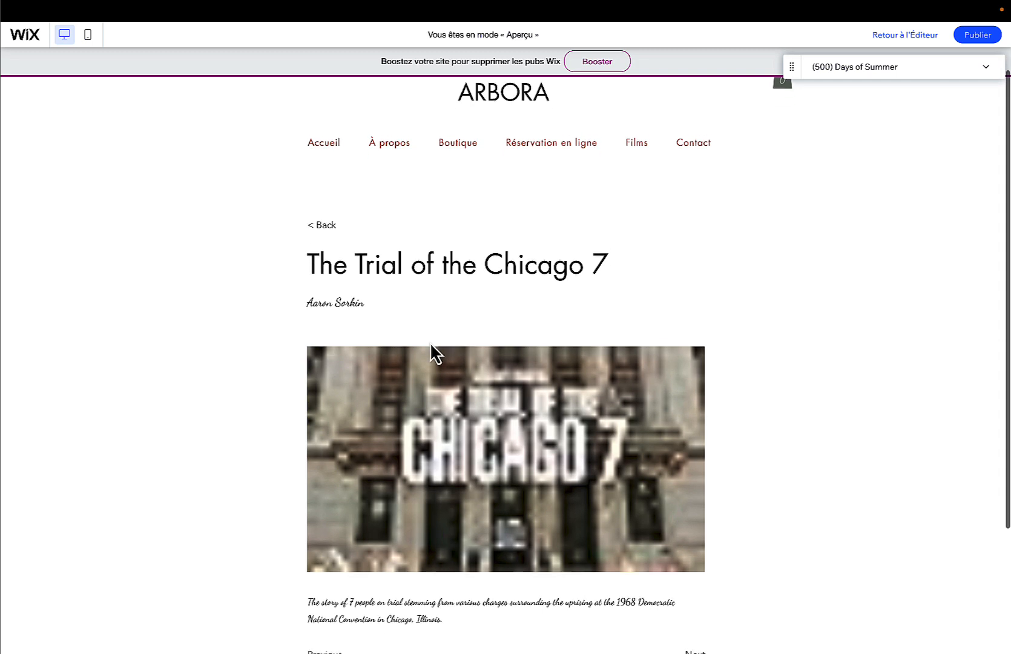
{"action": "scroll", "coordinate": [430, 342], "scroll_direction": "down", "scroll_amount": 1}
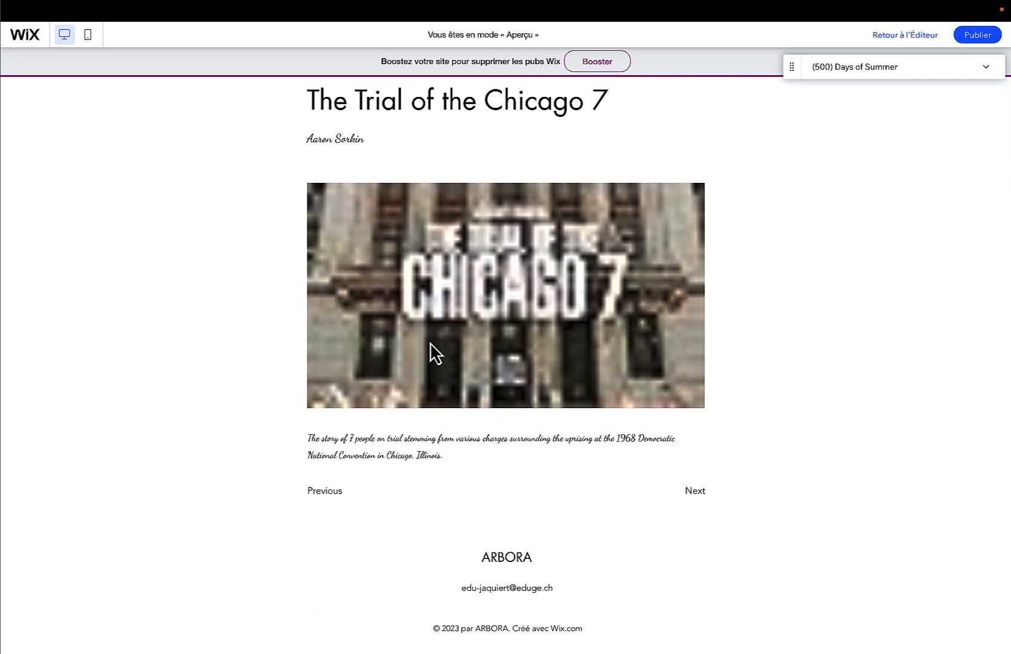
{"action": "left_click", "coordinate": [696, 492]}
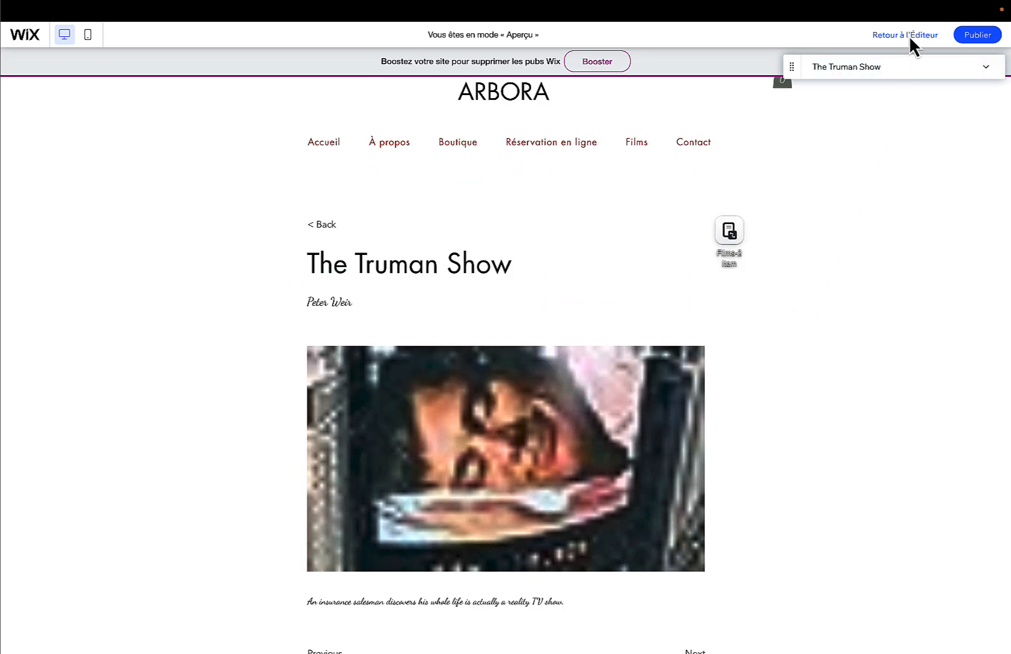
{"action": "left_click", "coordinate": [908, 34]}
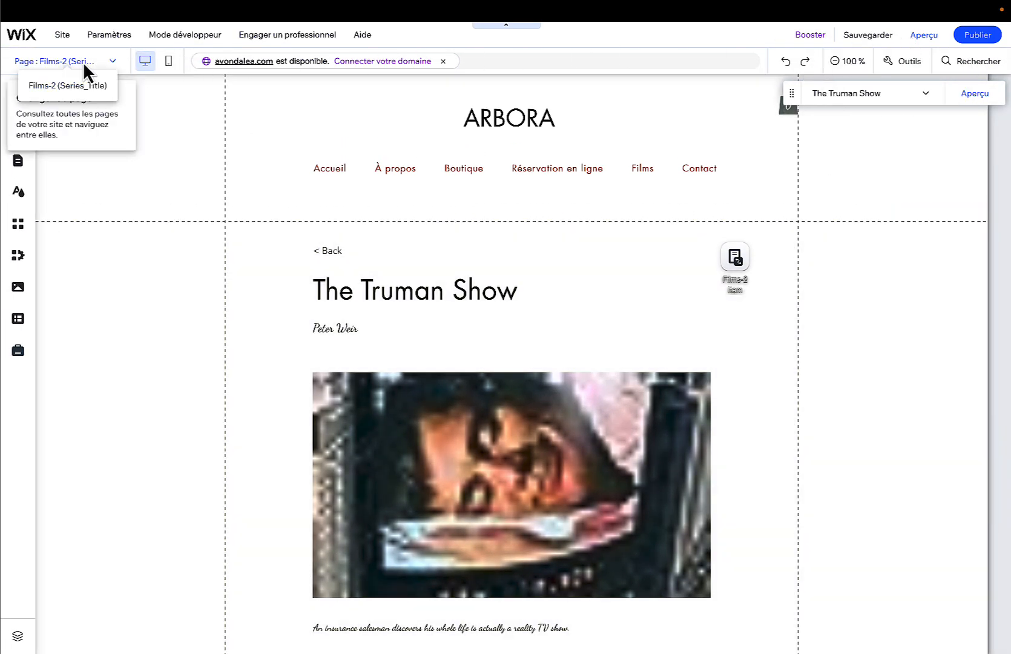
Check which click action connects the Next button to the Films-2 Item dataset, leaving it as it is.
{"action": "left_click", "coordinate": [83, 62]}
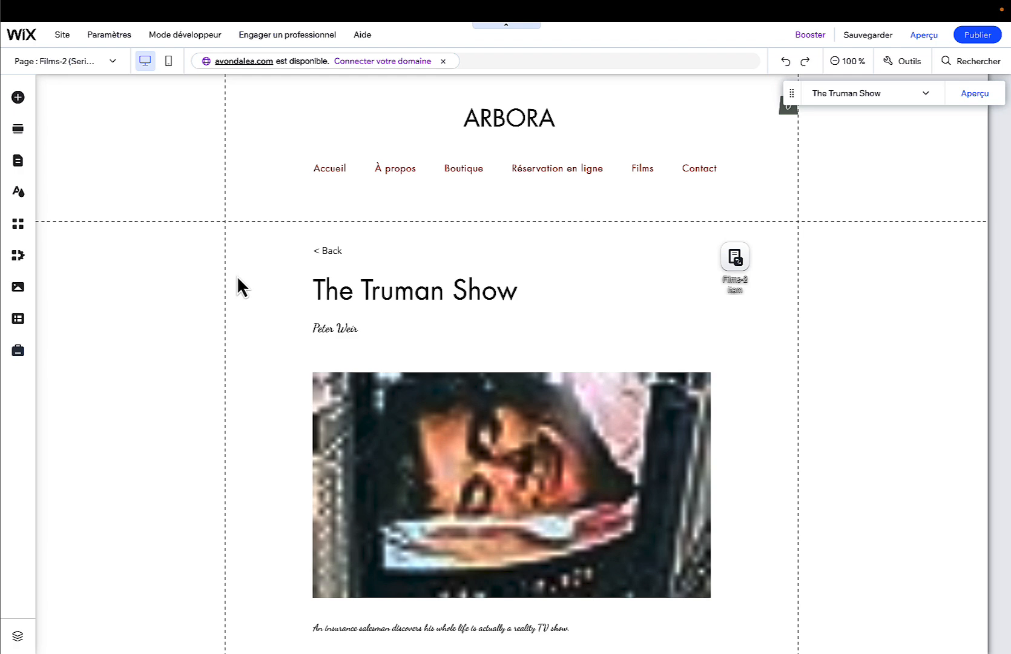
{"action": "scroll", "coordinate": [236, 275], "scroll_direction": "down", "scroll_amount": 4}
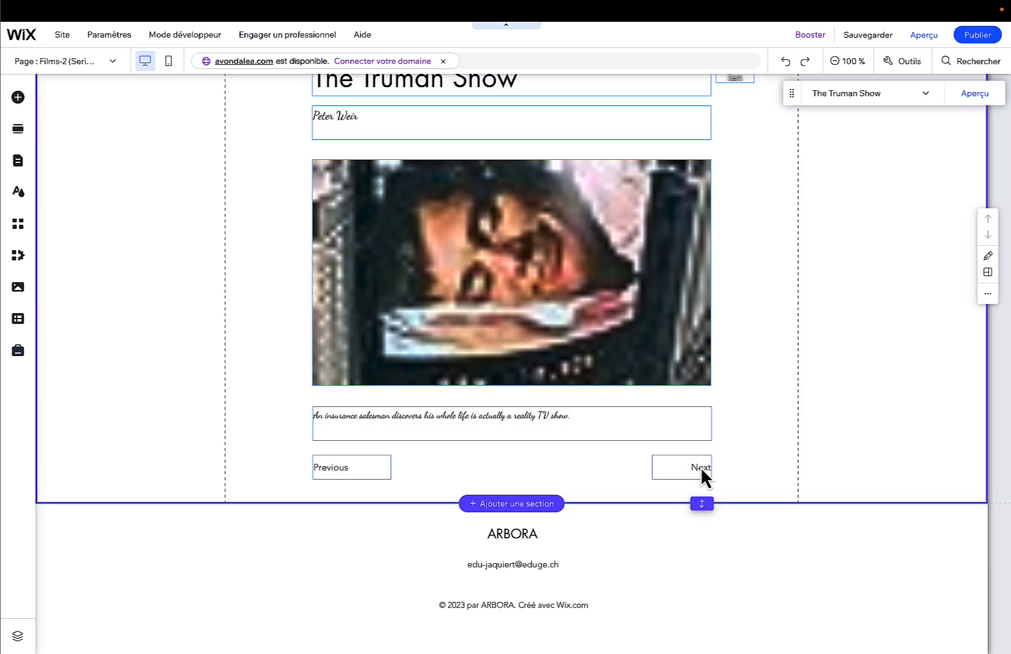
{"action": "left_click", "coordinate": [701, 467]}
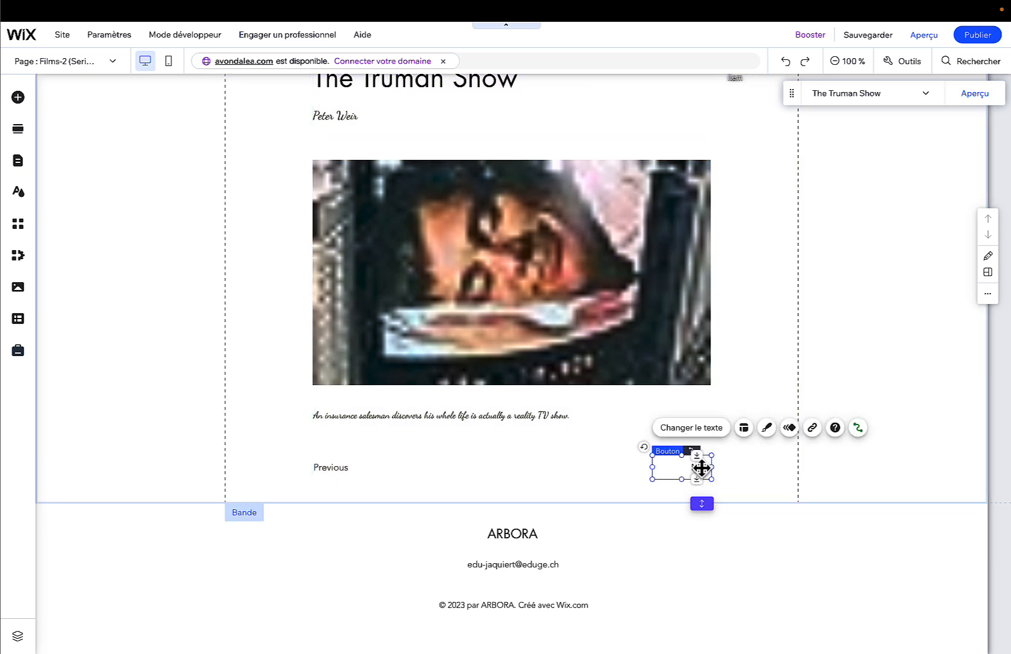
{"action": "left_click", "coordinate": [857, 428]}
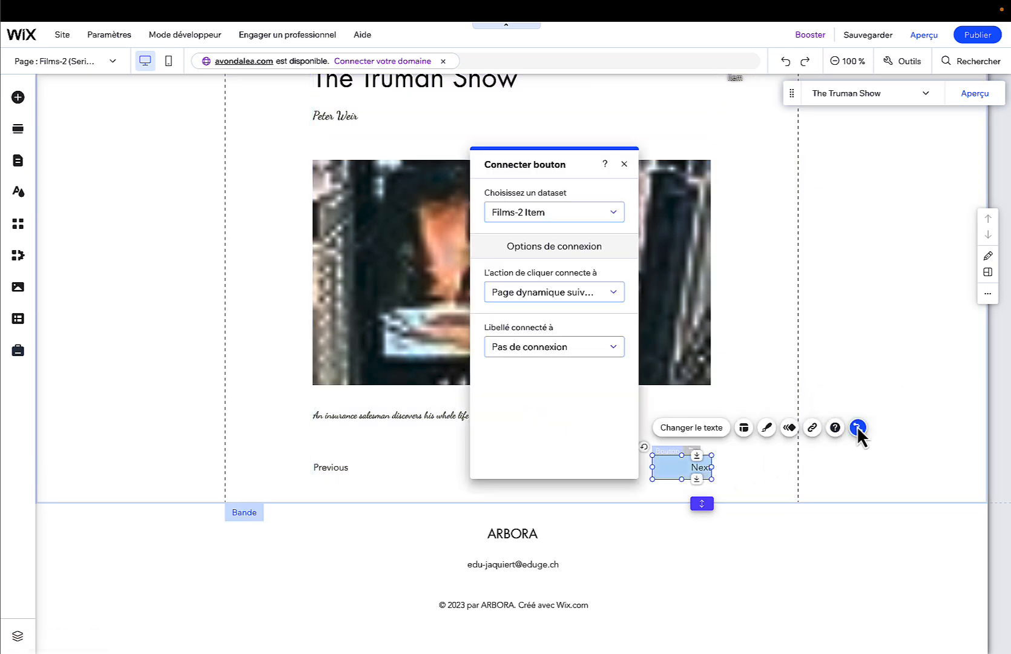
{"action": "left_click", "coordinate": [563, 295]}
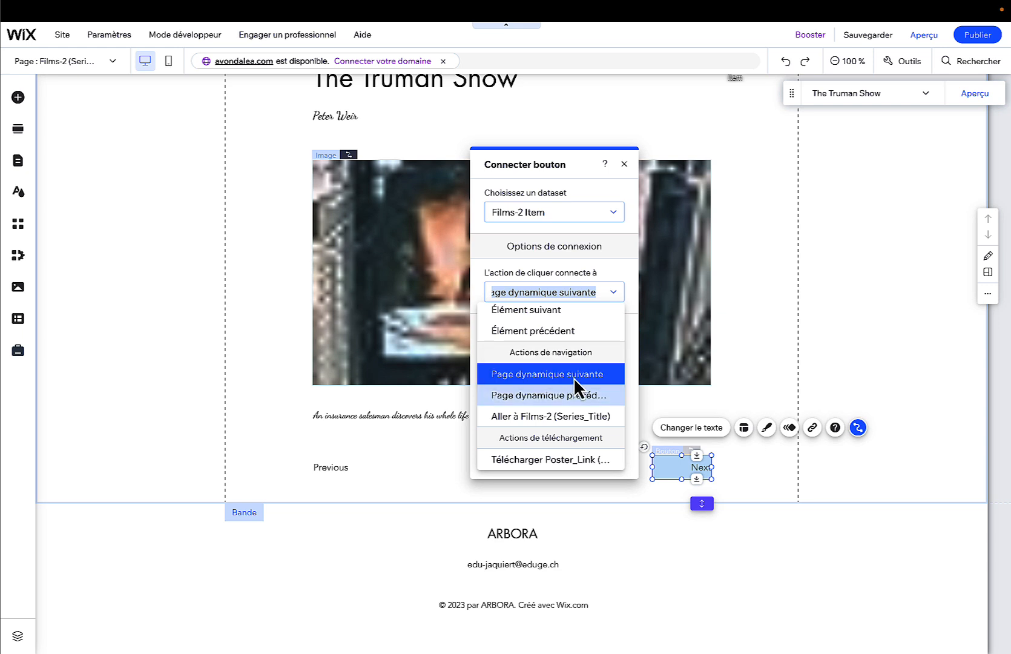
{"action": "left_click", "coordinate": [792, 372]}
{"action": "scroll", "coordinate": [786, 380], "scroll_direction": "up", "scroll_amount": 3}
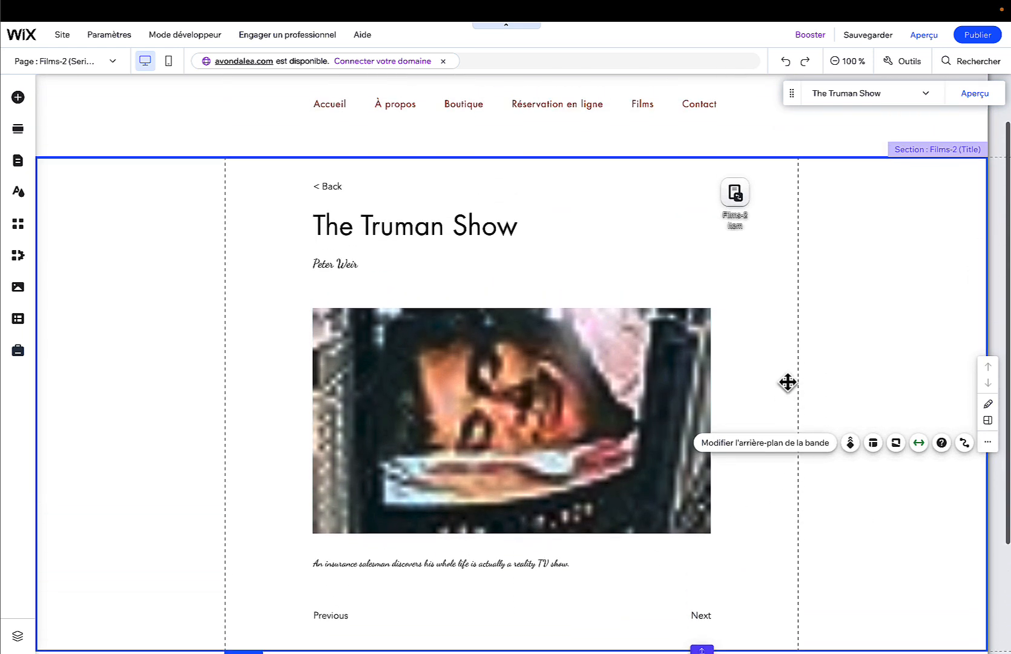